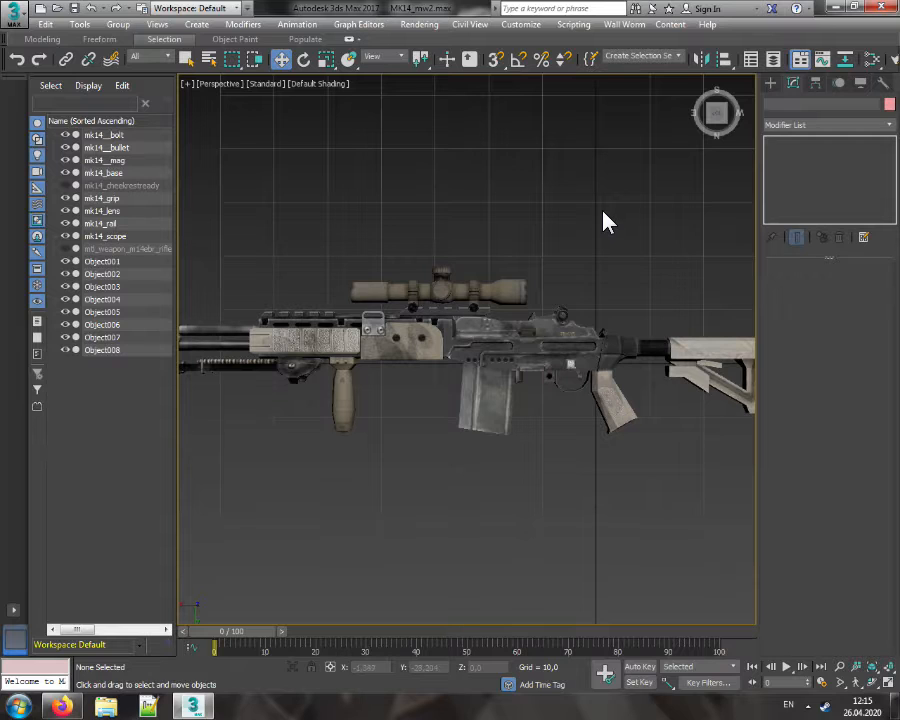
Render a close side view of the rifle's stock, continuing past the missing map files, and close the rendered frame
mouse_move(614, 226)
middle_down()
mouse_move(599, 217)
mouse_move(591, 241)
mouse_move(557, 238)
mouse_move(605, 238)
middle_up()
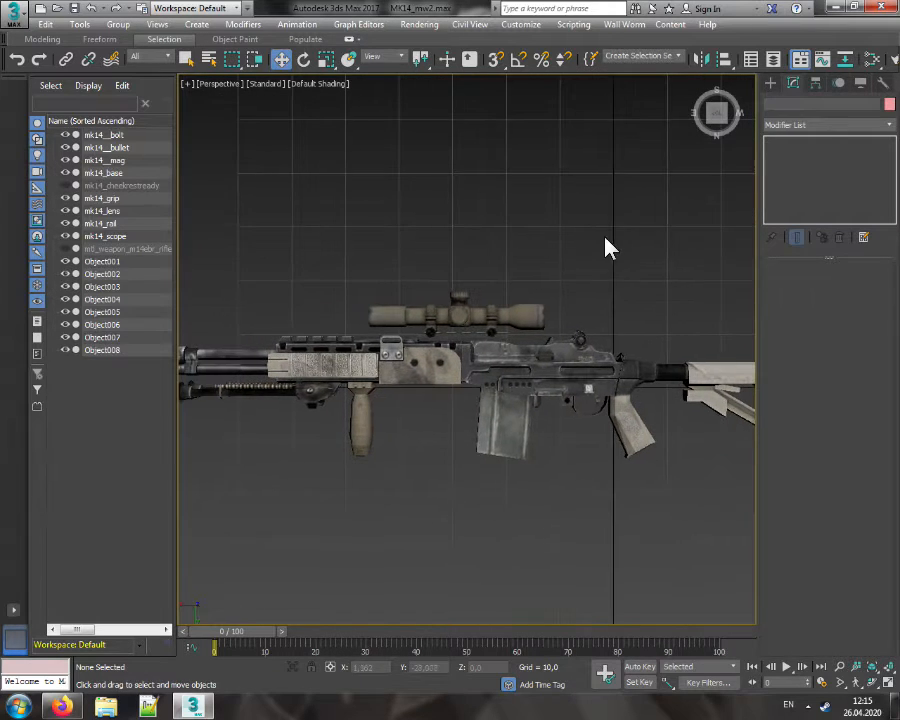
scroll(589, 262, down, 3)
middle_drag(585, 286, 543, 294)
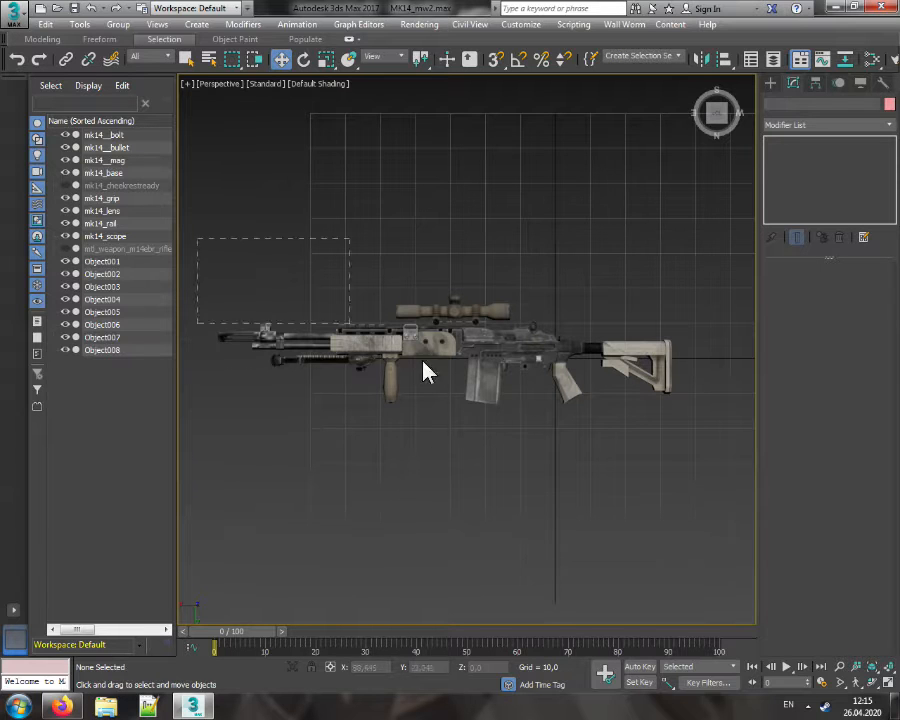
drag(750, 470, 750, 470)
middle_drag(650, 428, 560, 444)
scroll(566, 366, up, 4)
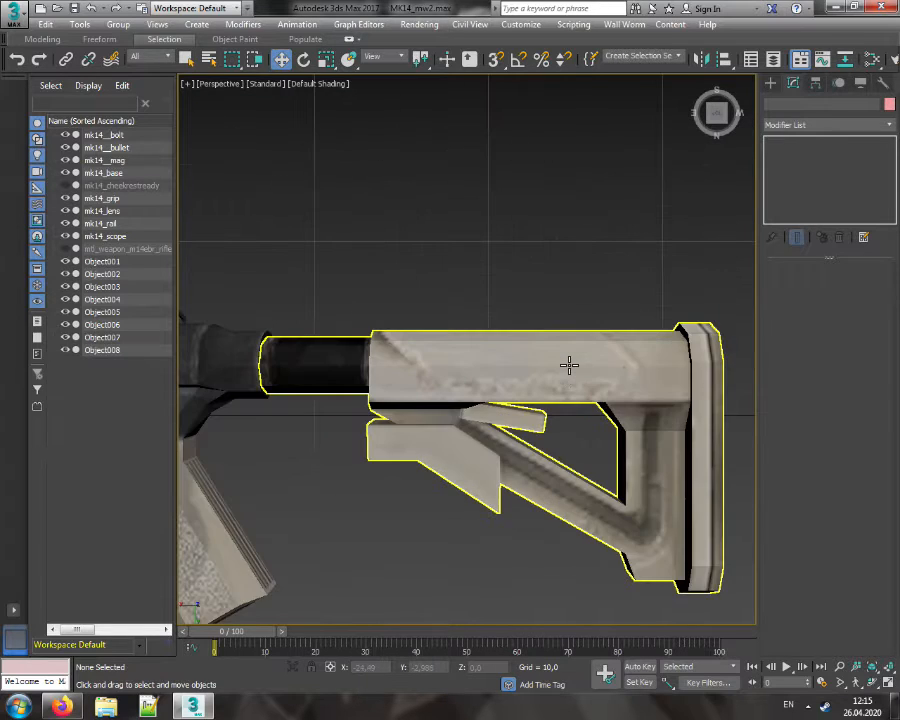
scroll(562, 390, down, 1)
middle_drag(548, 330, 523, 312)
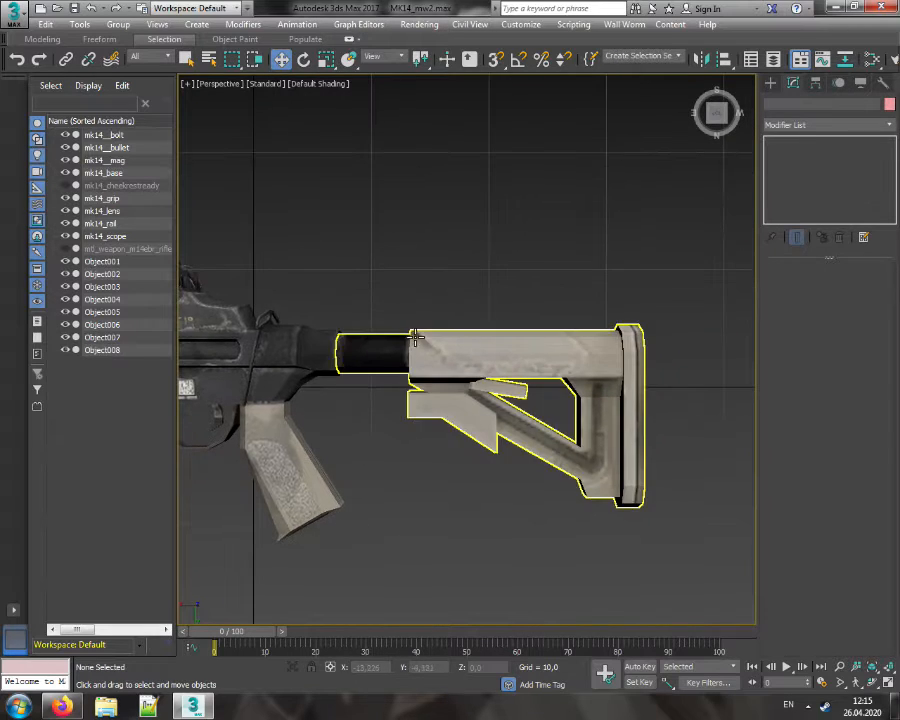
click(410, 27)
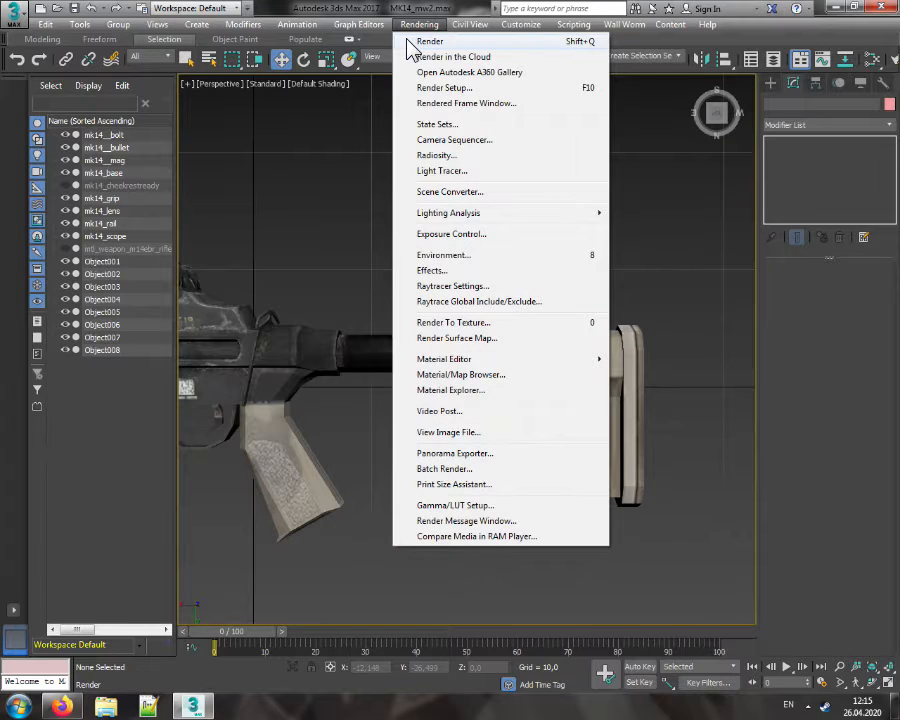
click(412, 40)
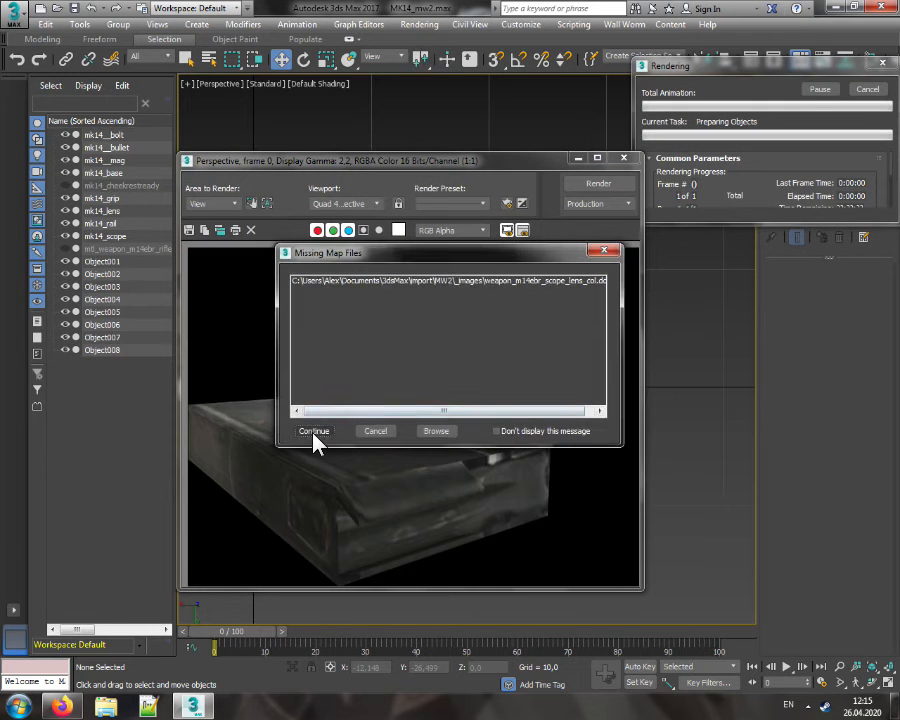
click(314, 431)
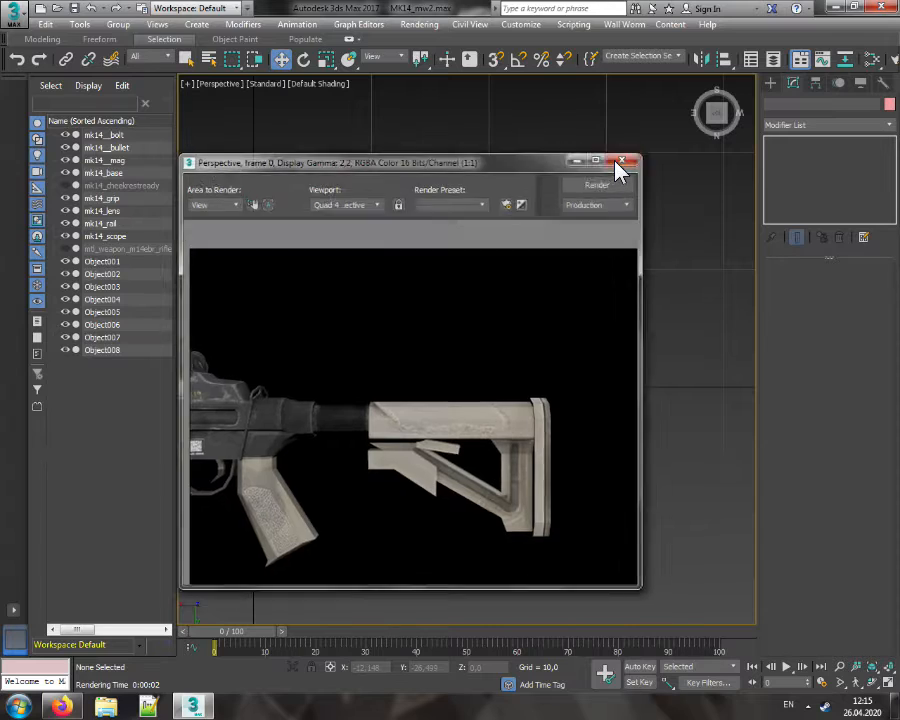
click(624, 158)
Hide all scene objects and unhide only the mtl_weapon_m14ebr_rifle mesh
right_click(486, 192)
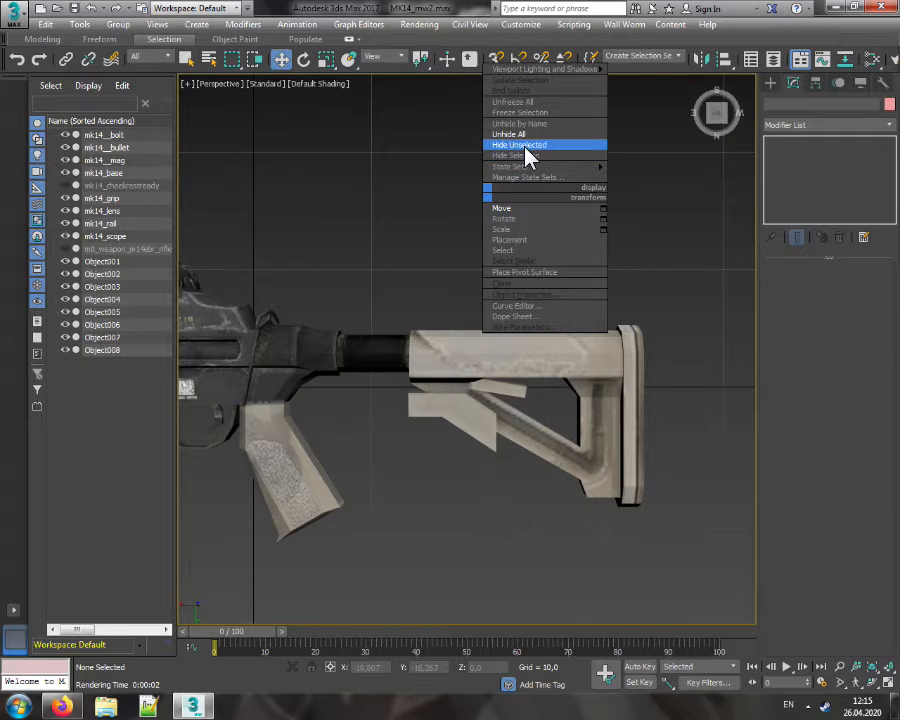
click(525, 146)
click(65, 249)
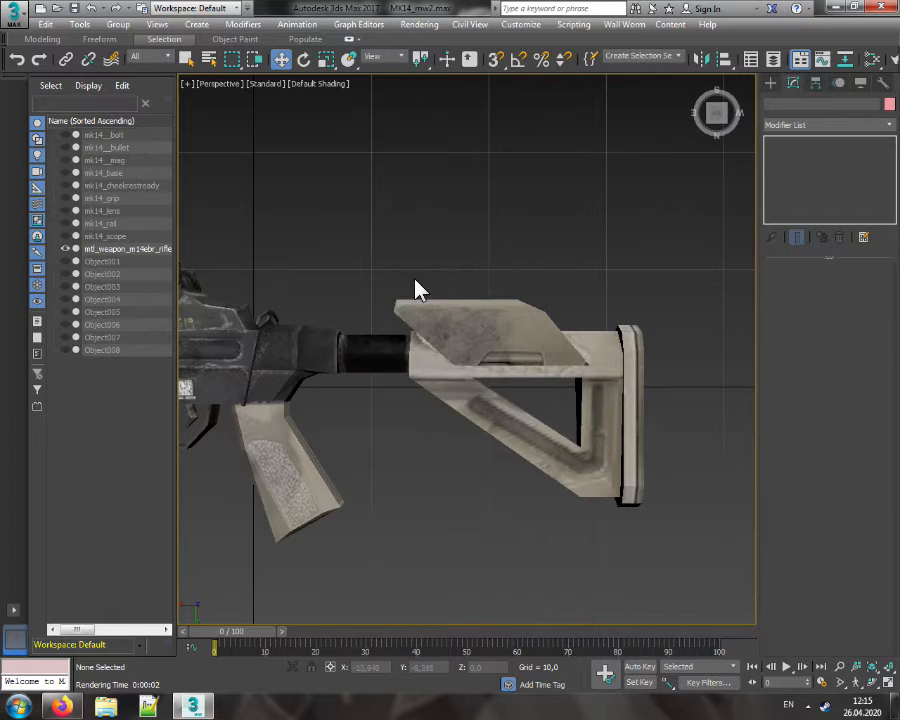
click(491, 352)
click(427, 296)
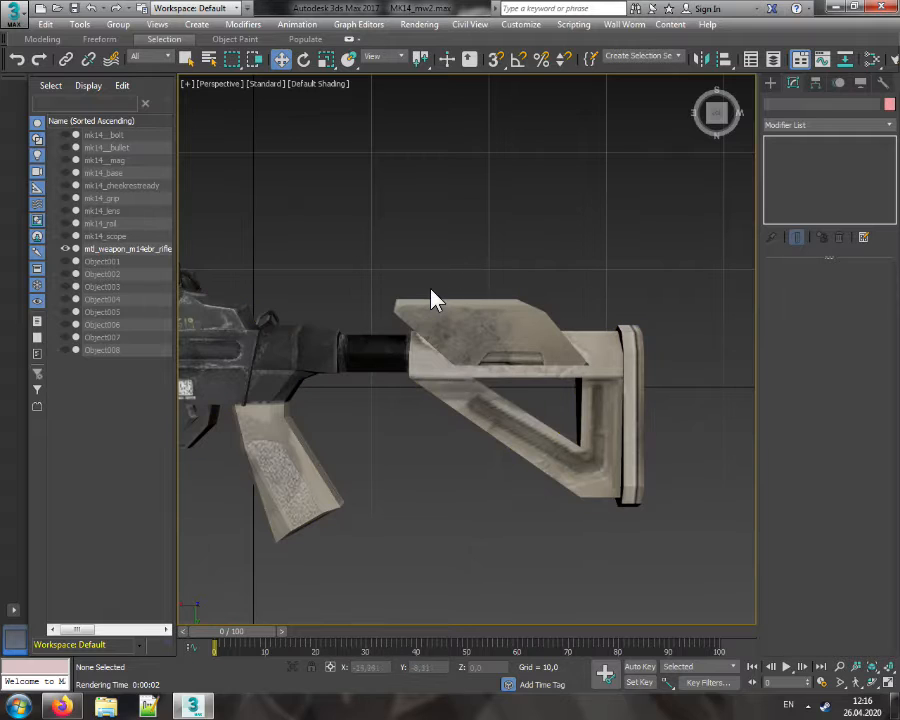
Render the stock and cheek rest of mtl_weapon_m14ebr_rifle and close the rendered frame
click(418, 25)
click(418, 39)
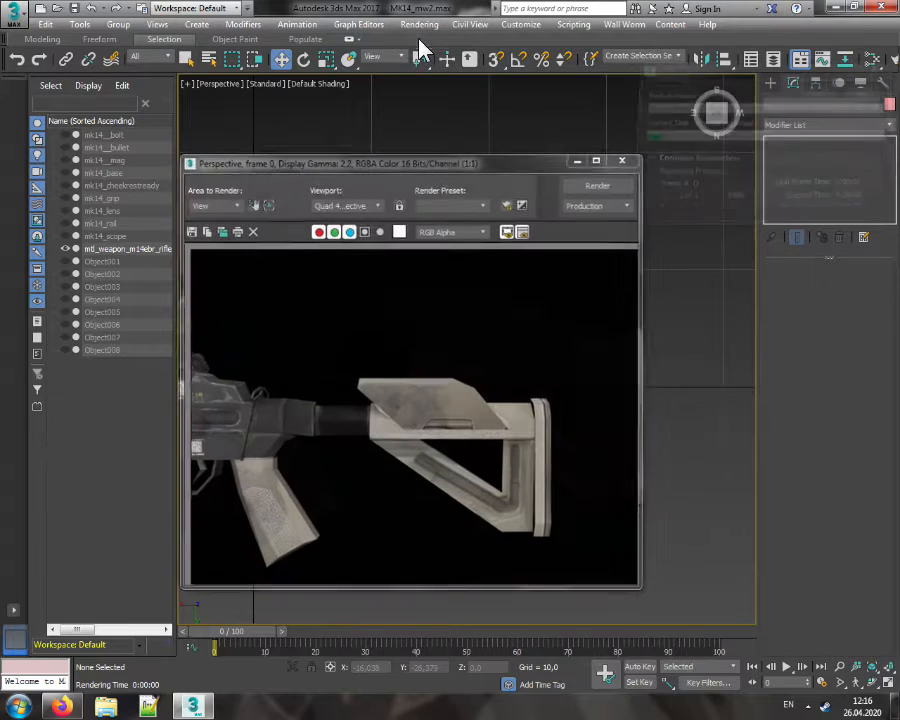
click(624, 159)
Examine the whole mtl_weapon_m14ebr_rifle mesh from the side and from the muzzle end
click(466, 366)
scroll(493, 362, down, 2)
middle_drag(440, 367, 571, 386)
scroll(546, 391, down, 2)
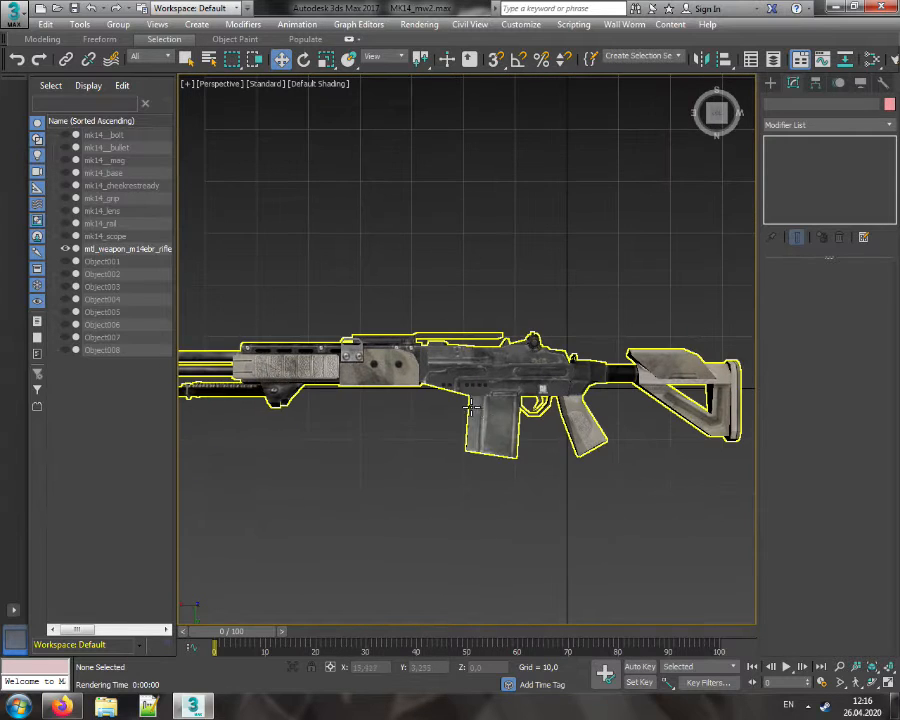
middle_drag(341, 408, 482, 410)
drag(716, 113, 760, 98)
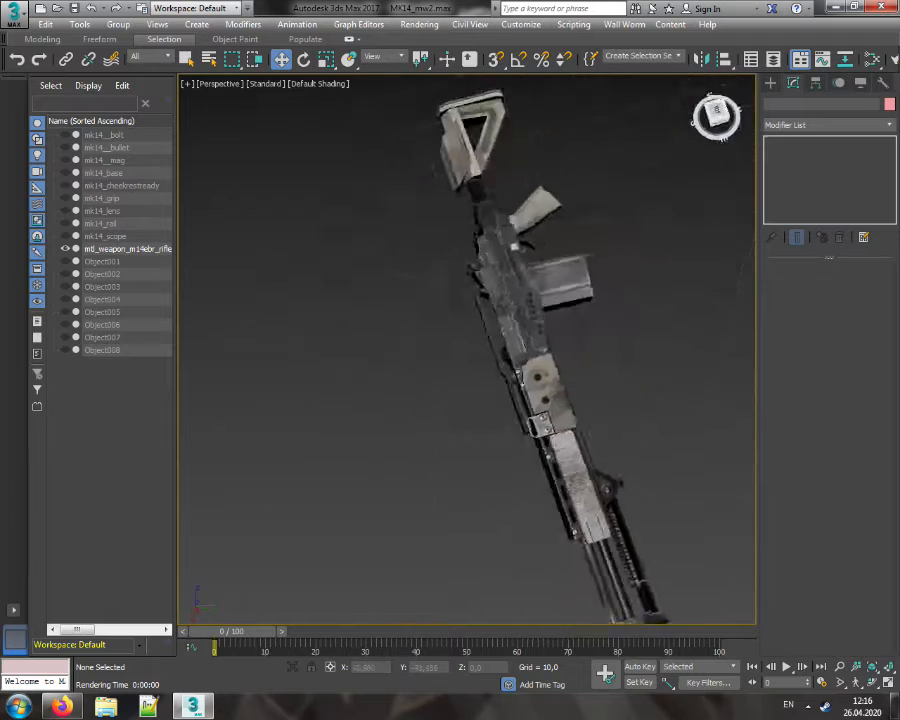
drag(744, 270, 706, 117)
scroll(482, 538, up, 2)
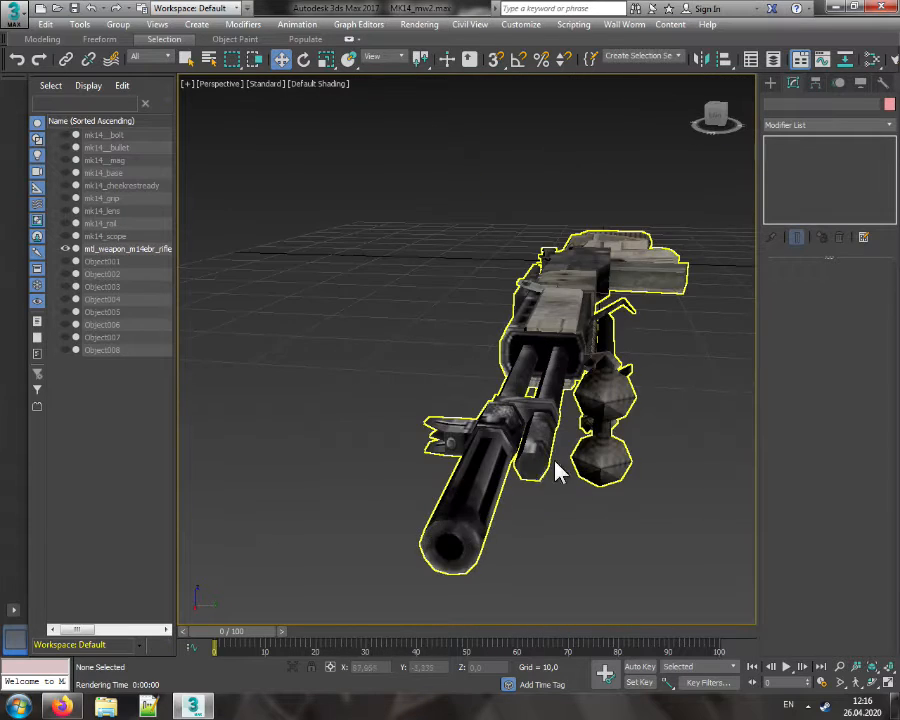
alt+middle_drag(557, 472, 494, 546)
Examine the receiver and magazine of mtl_weapon_m14ebr_rifle from several angles, ending in a straight side view
scroll(526, 462, up, 4)
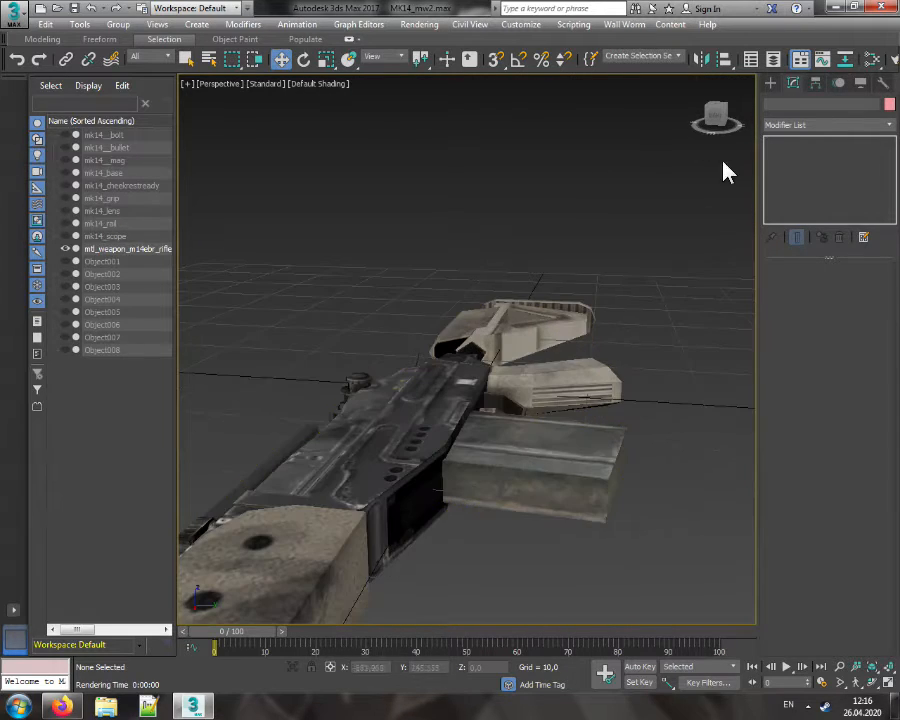
drag(716, 113, 681, 265)
middle_drag(566, 440, 441, 330)
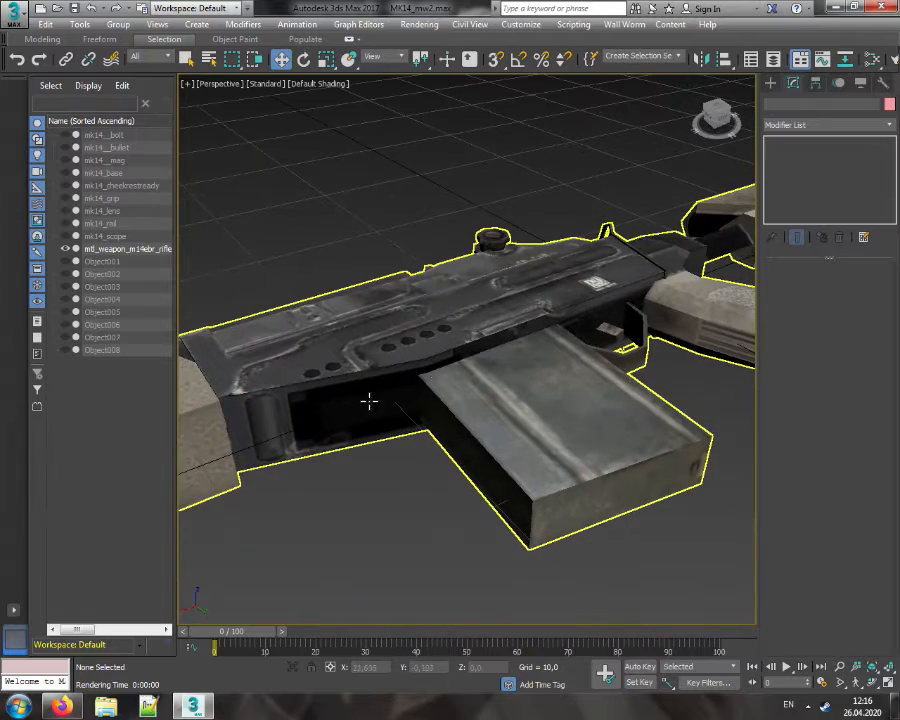
alt+middle_drag(566, 358, 595, 318)
click(712, 113)
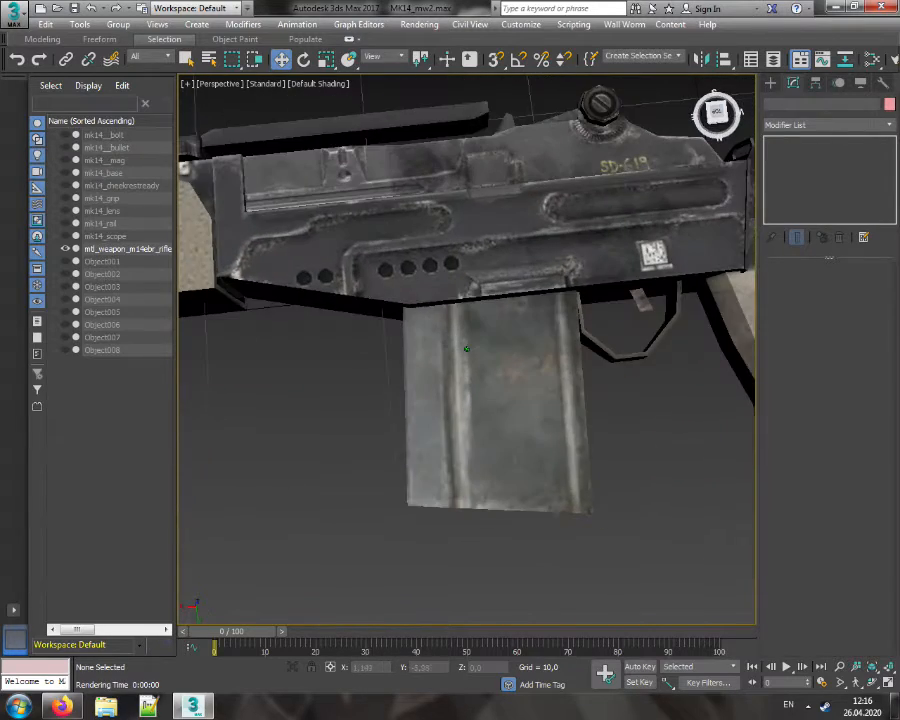
click(716, 125)
middle_drag(516, 330, 497, 390)
scroll(524, 370, down, 4)
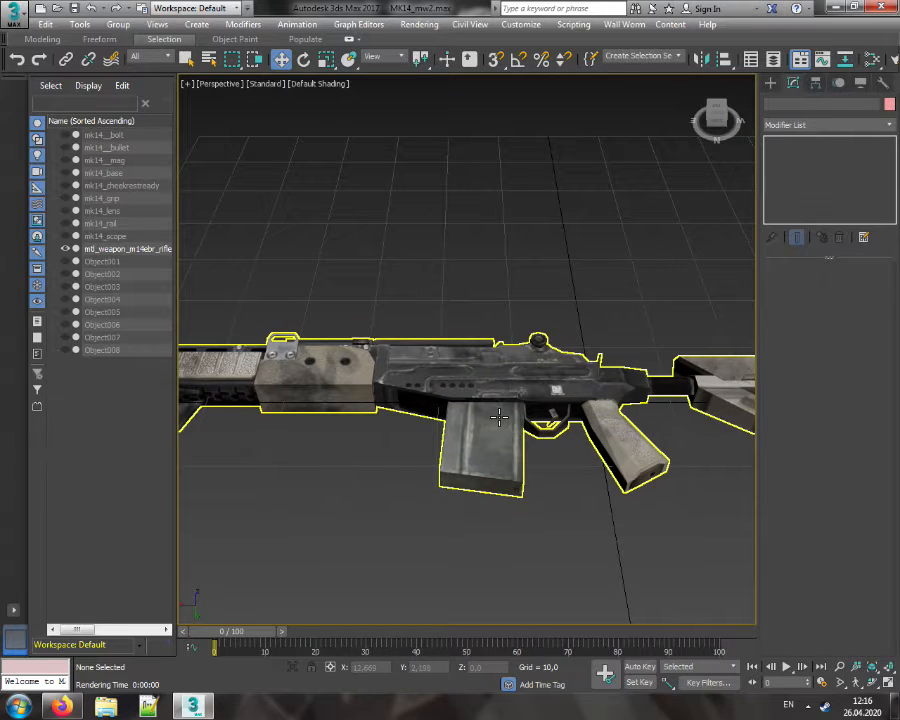
click(716, 116)
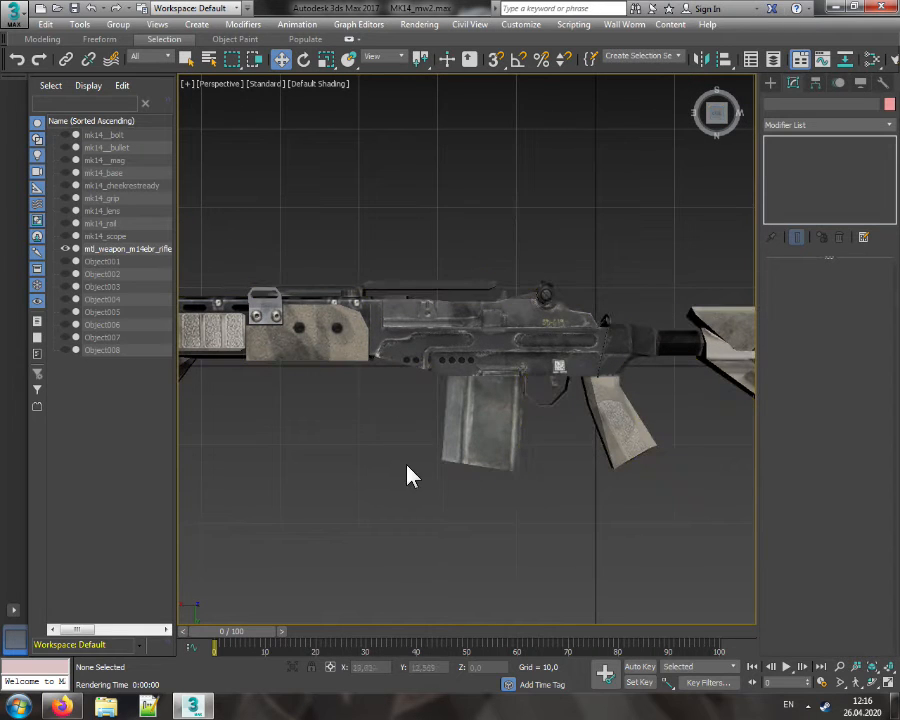
middle_drag(607, 213, 483, 418)
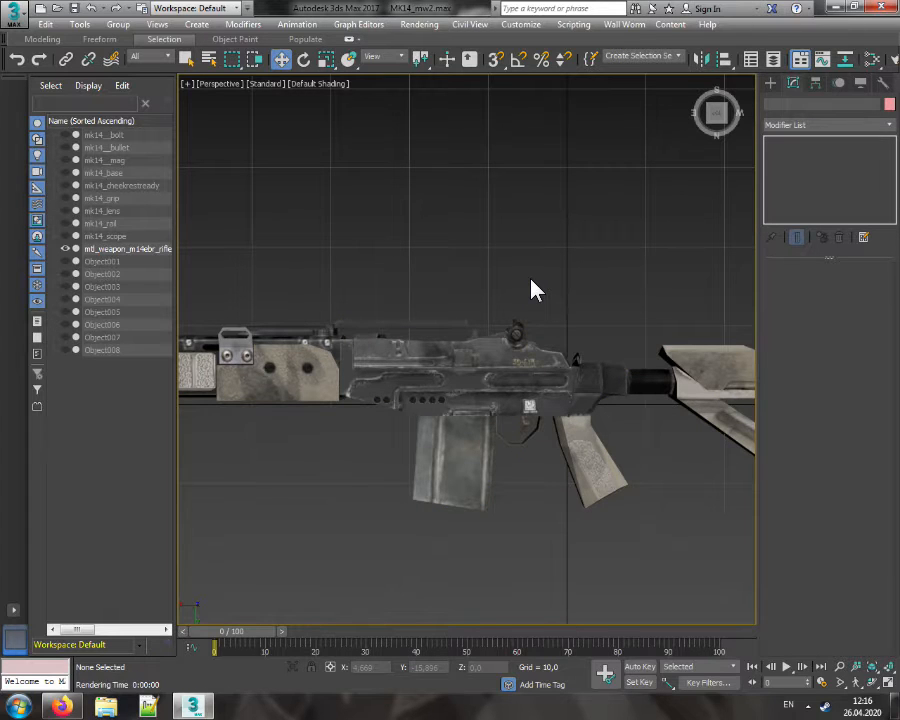
Unhide all objects, and hide mtl_weapon_m14ebr_rifle and mk14_cheekrestready again
right_click(543, 178)
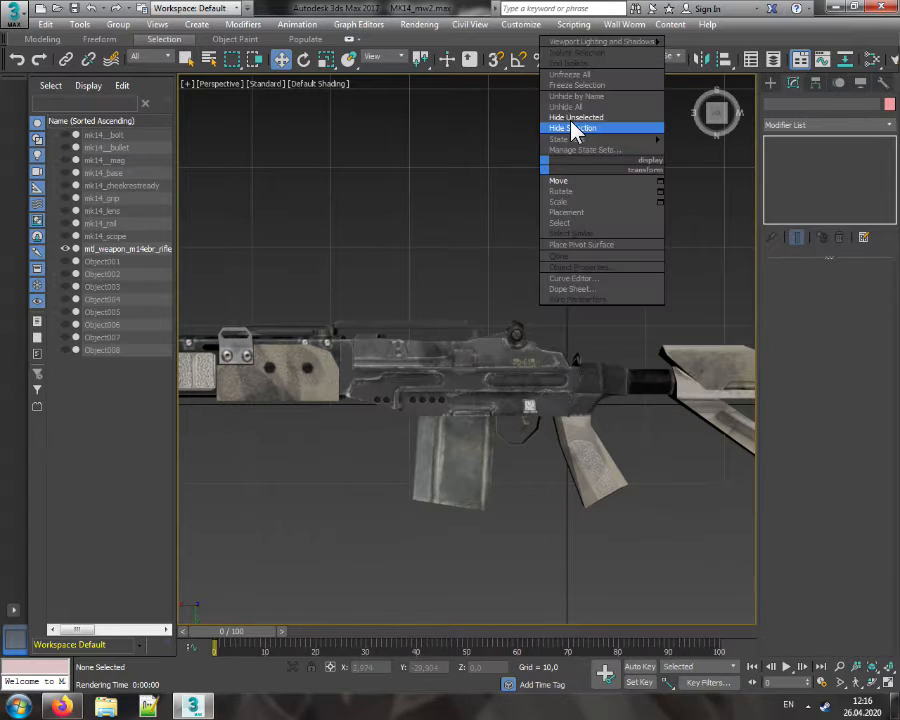
click(558, 121)
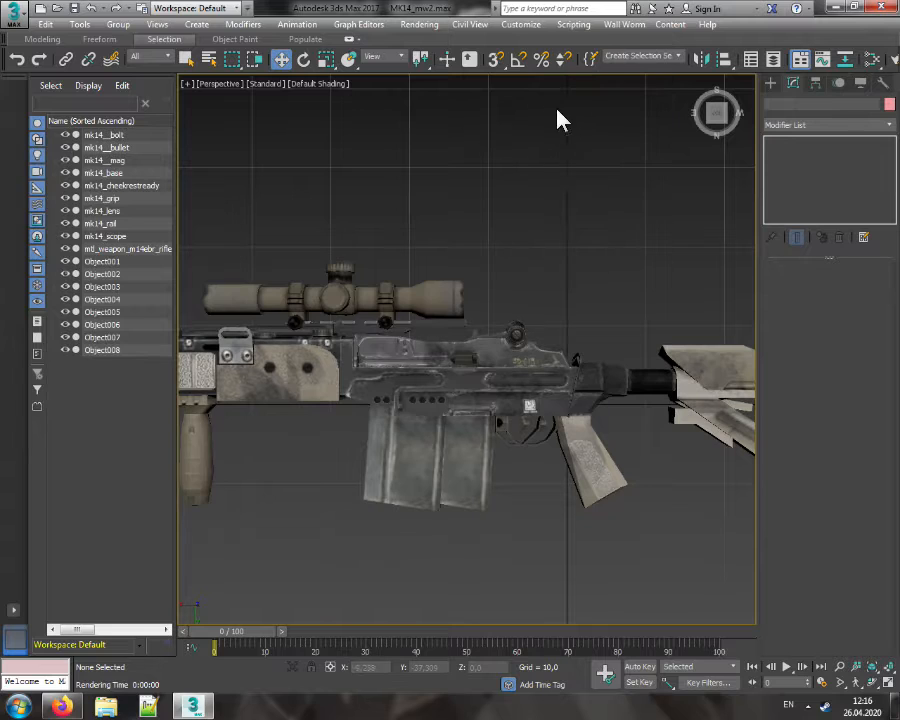
click(65, 249)
middle_drag(470, 376, 344, 370)
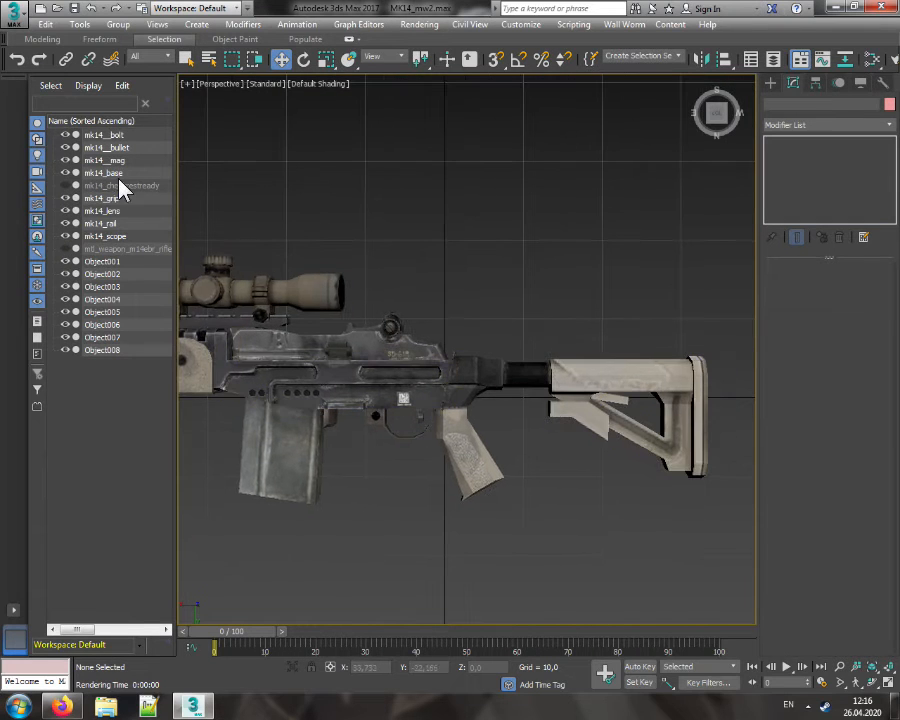
Unhide and select mtl_weapon_m14ebr_rifle, check its scale values, and compare it with the overlapping mk14 parts
click(65, 250)
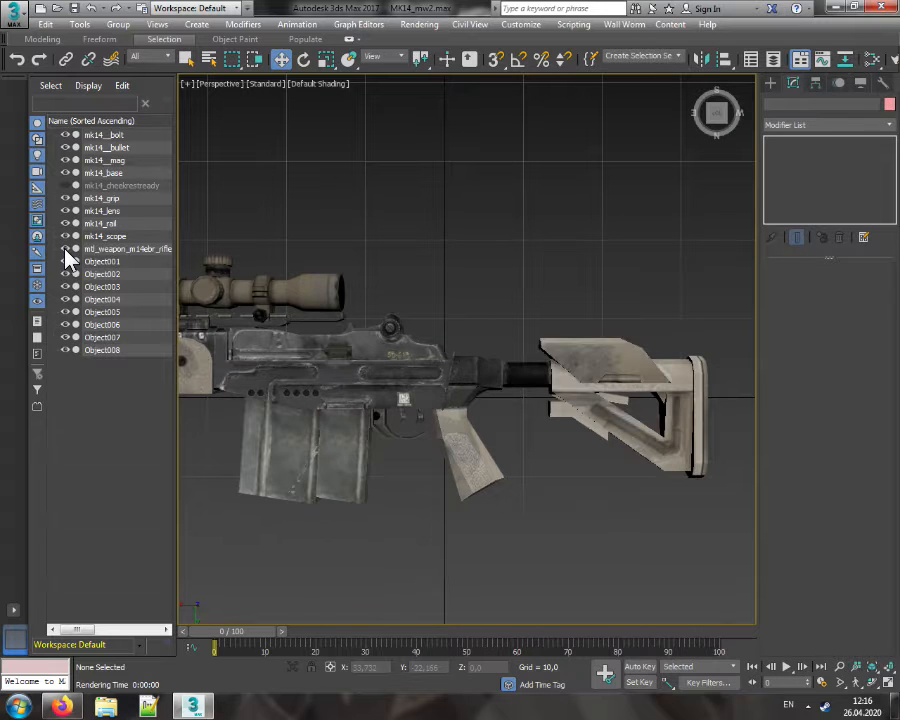
click(563, 346)
scroll(560, 365, down, 2)
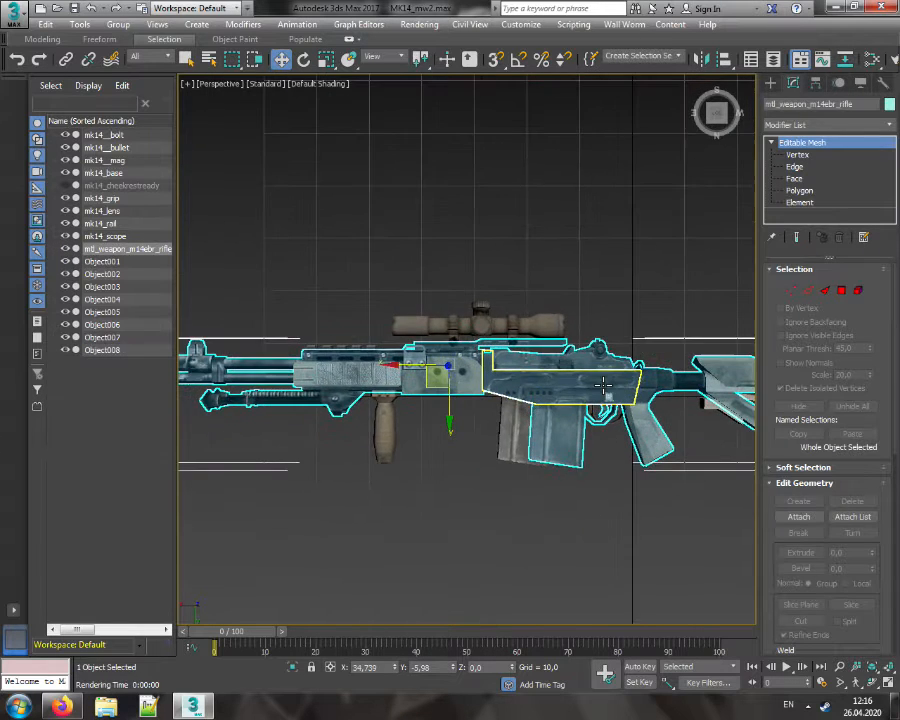
middle_drag(591, 380, 510, 373)
scroll(510, 373, up, 4)
right_click(510, 373)
click(556, 400)
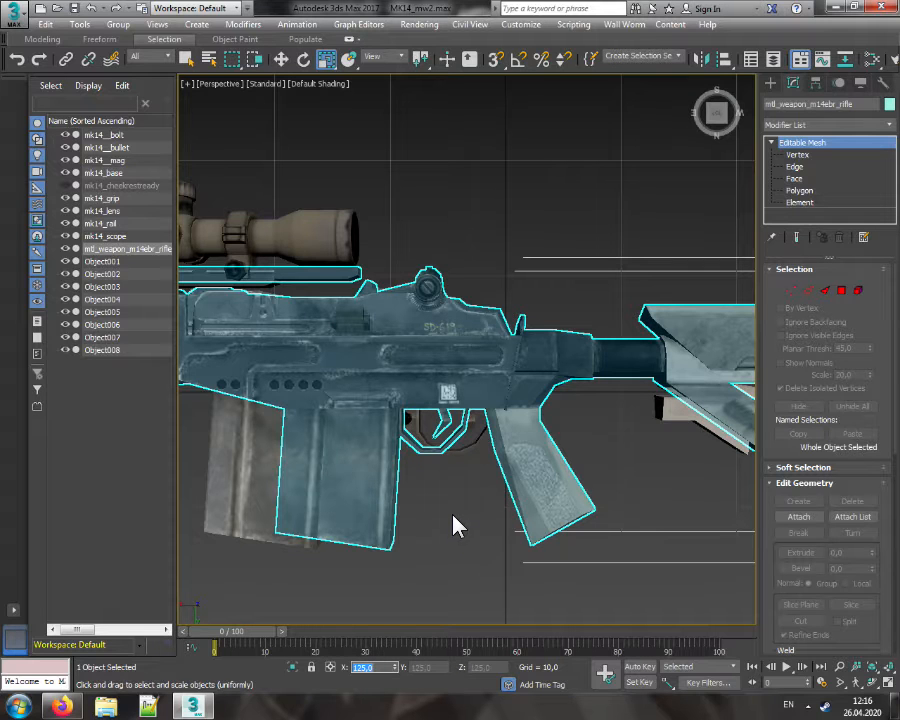
middle_drag(456, 512, 370, 517)
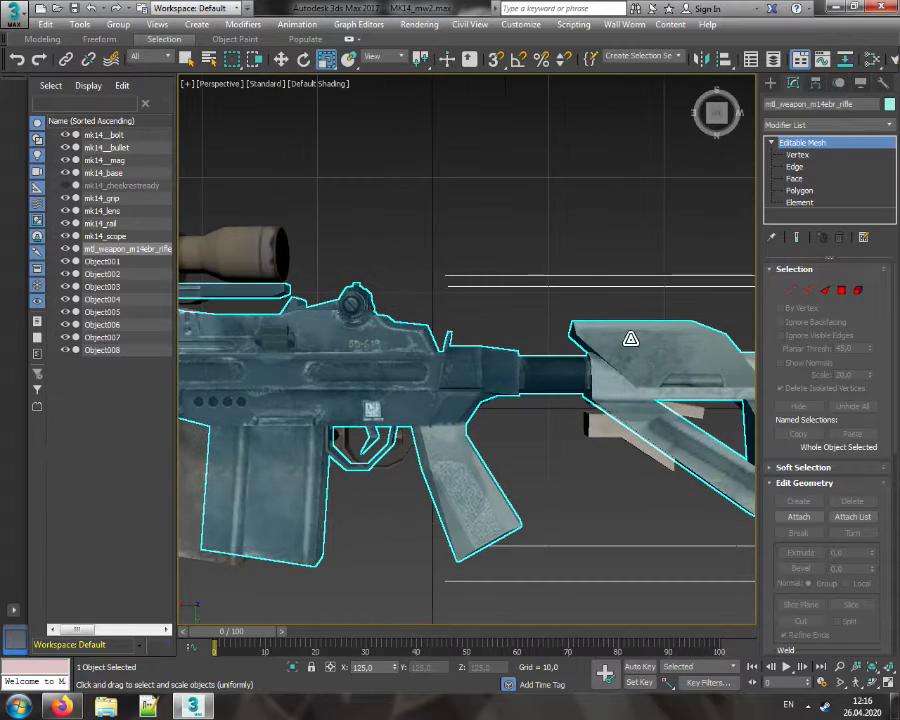
middle_drag(725, 480, 560, 490)
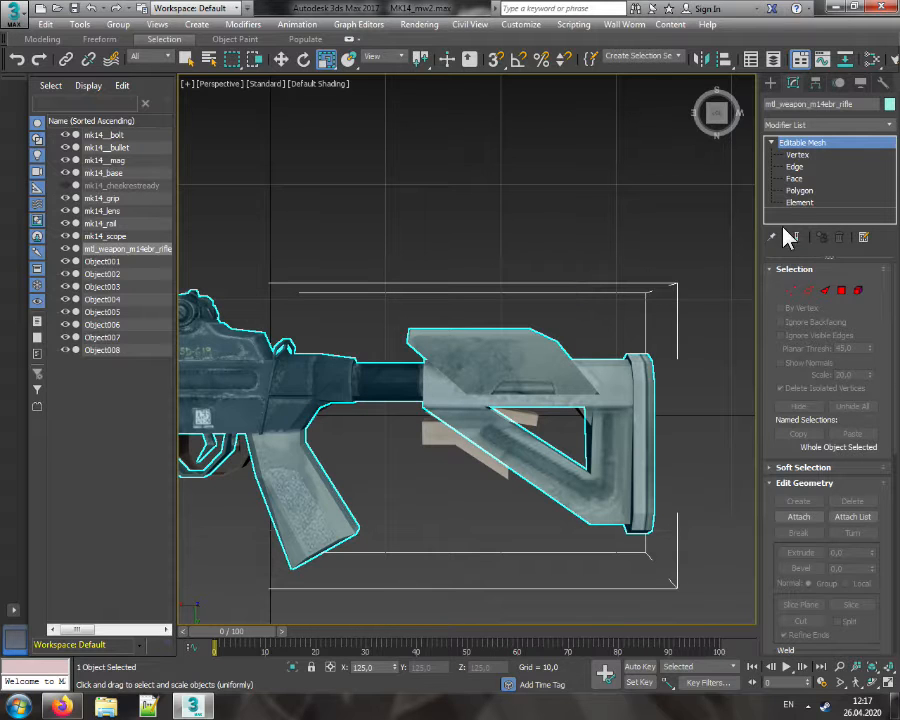
Select the cheek rest element of mtl_weapon_m14ebr_rifle, inspect it from behind the stock, and invert the element selection
click(799, 202)
click(528, 365)
right_click(644, 262)
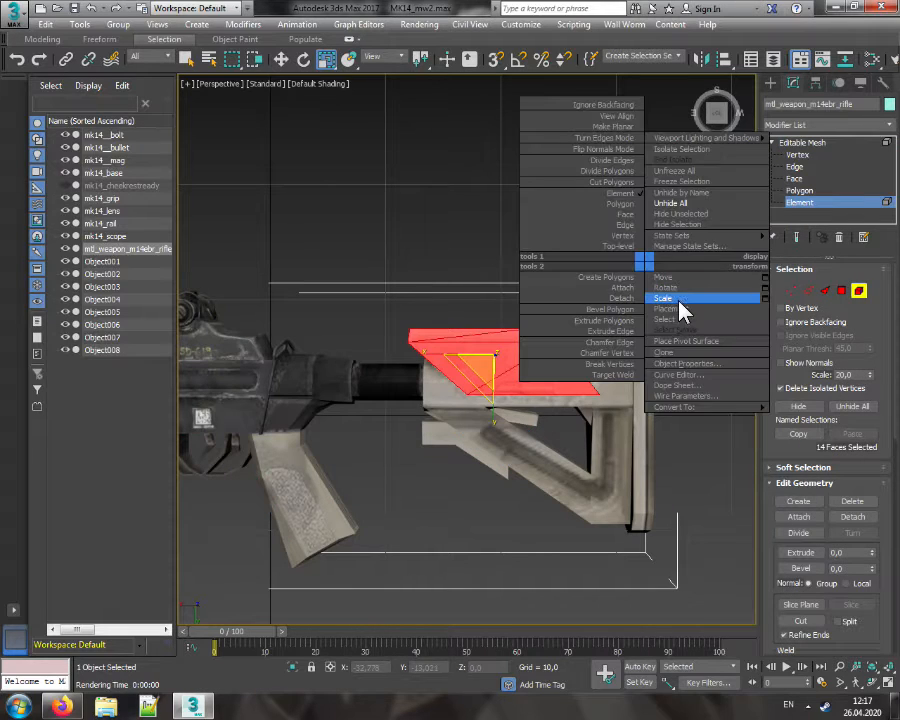
click(671, 318)
drag(716, 114, 550, 318)
scroll(523, 347, up, 3)
drag(703, 124, 585, 165)
alt+middle_drag(470, 340, 640, 445)
alt+middle_drag(410, 352, 483, 399)
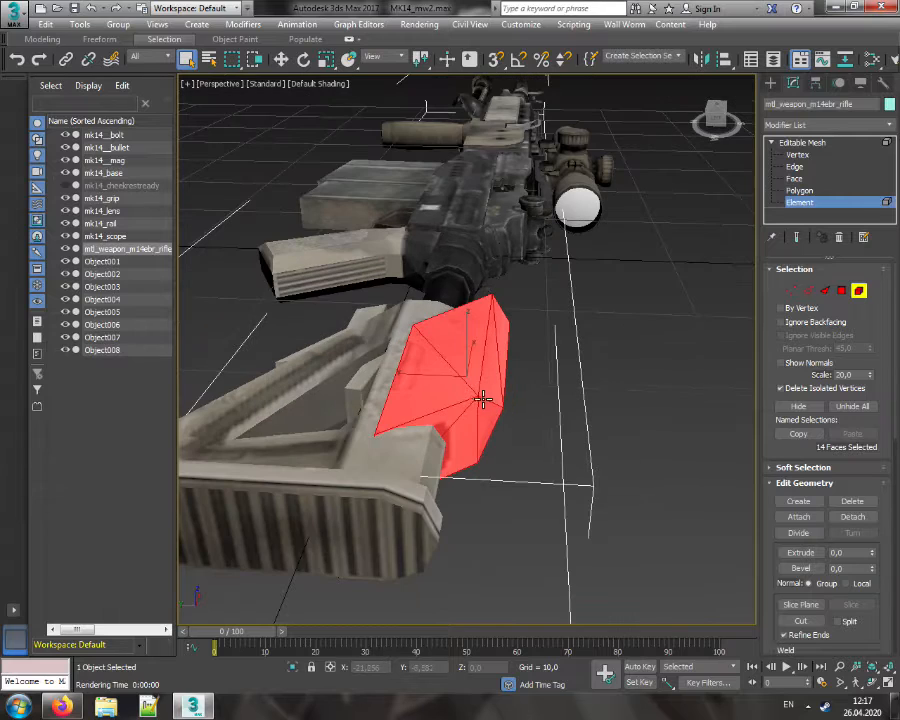
key(ctrl+i)
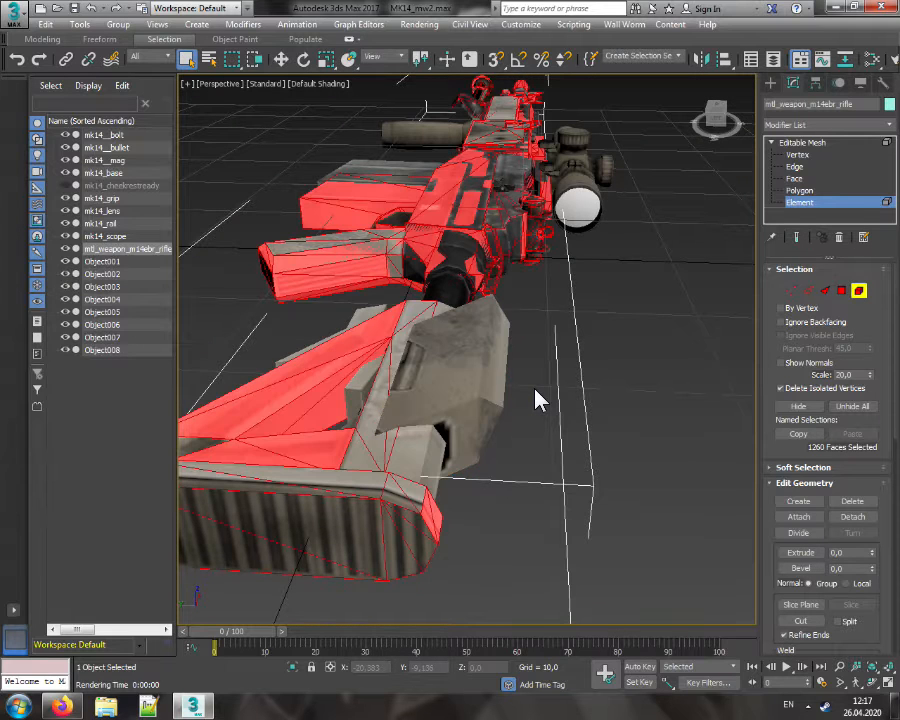
Leave element editing, deselect the mesh, and hide mtl_weapon_m14ebr_rifle
click(859, 292)
click(649, 330)
drag(720, 117, 760, 122)
scroll(613, 331, down, 5)
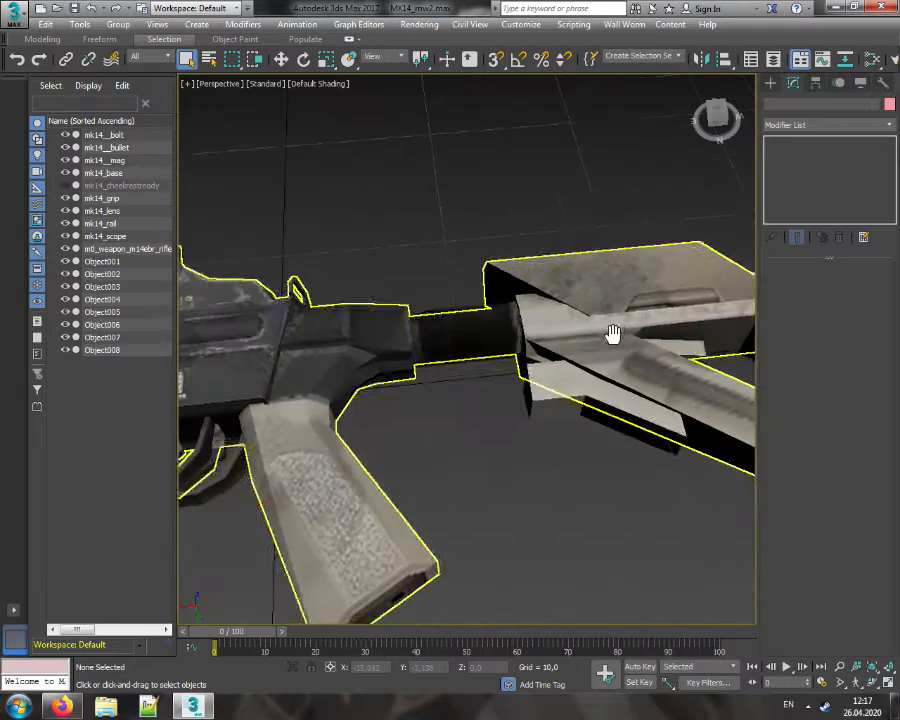
click(65, 248)
Examine the receiver, bolt and magazine of the separated mk14 parts from the front of the rifle
middle_drag(315, 367, 472, 330)
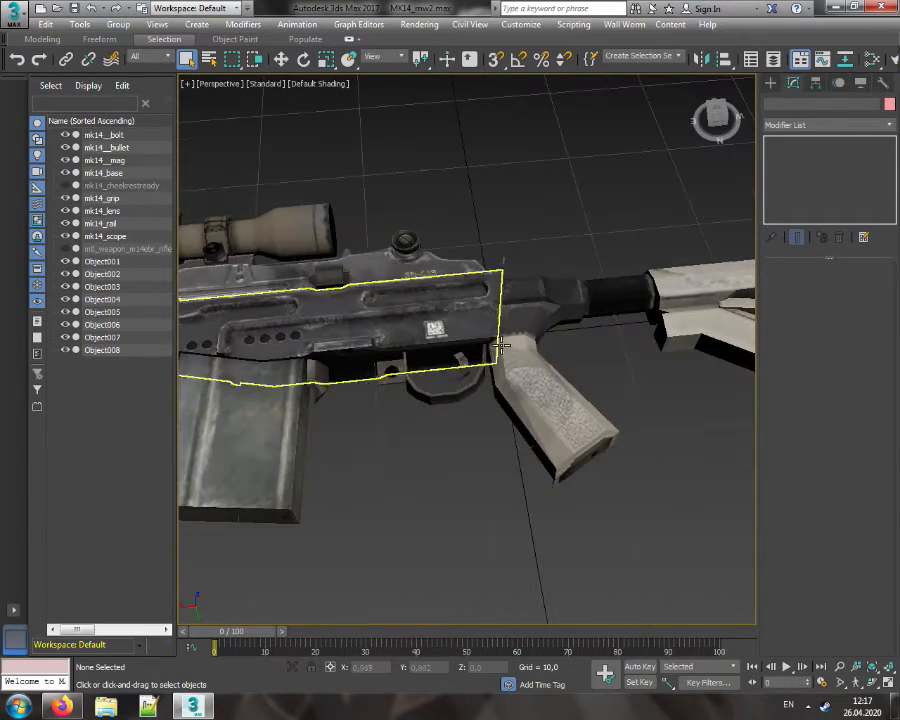
drag(713, 133, 671, 361)
middle_drag(671, 361, 524, 211)
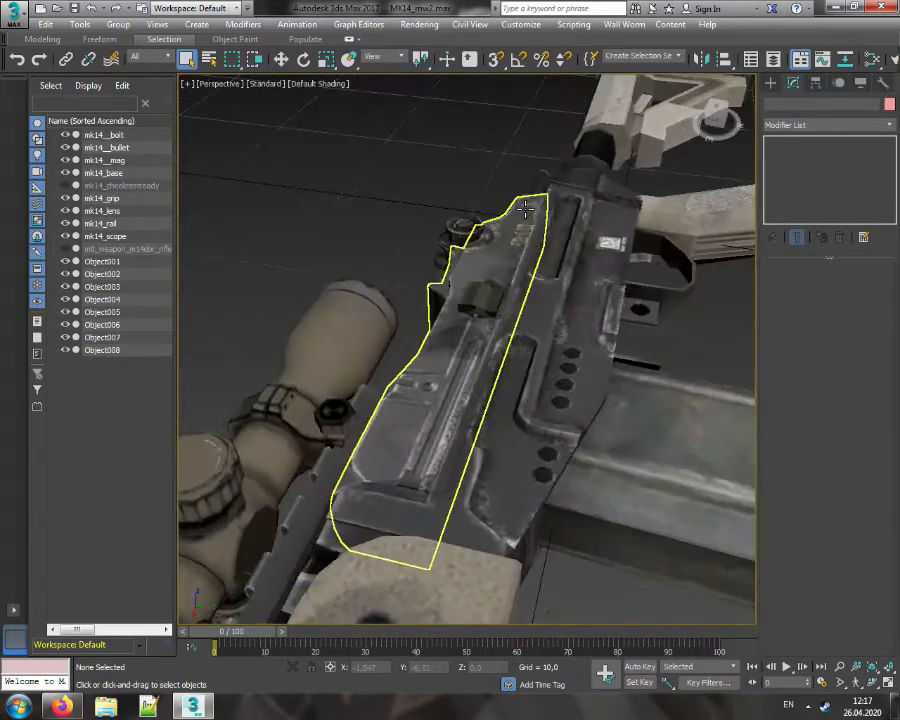
scroll(535, 262, down, 3)
middle_drag(583, 328, 446, 253)
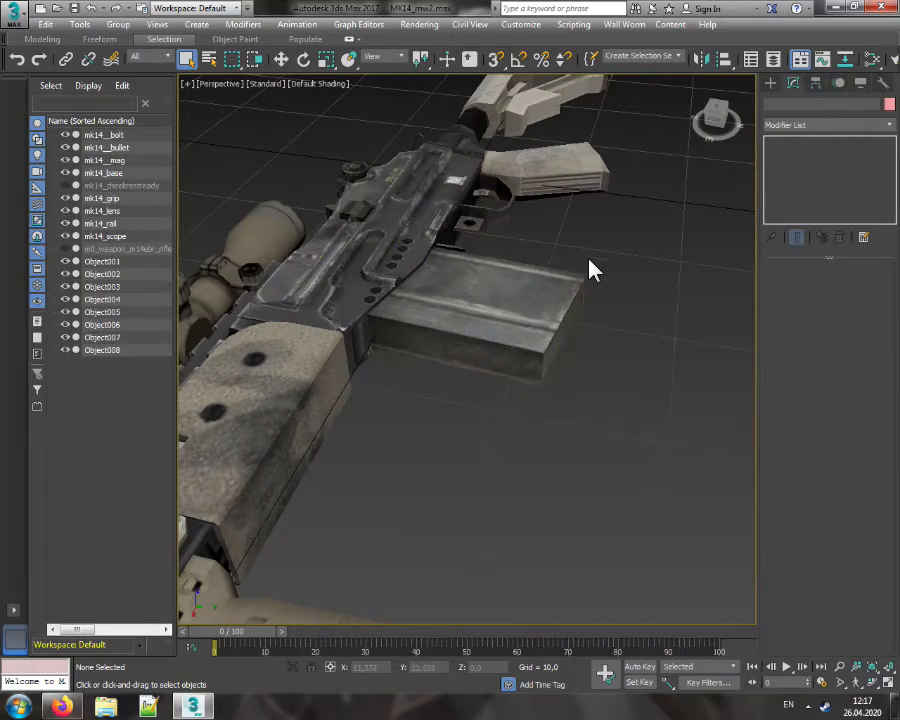
Examine the handguard, foregrip, bipod and muzzle of the separated mk14 parts from the front of the rifle
middle_drag(651, 328, 639, 367)
middle_drag(460, 436, 579, 310)
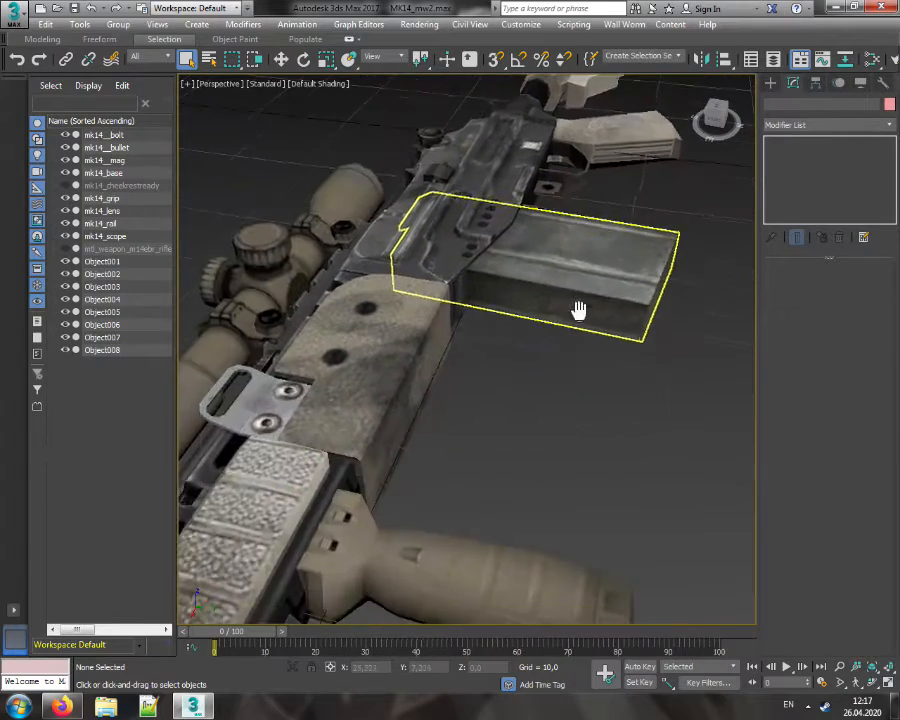
middle_drag(385, 570, 557, 288)
scroll(506, 311, down, 3)
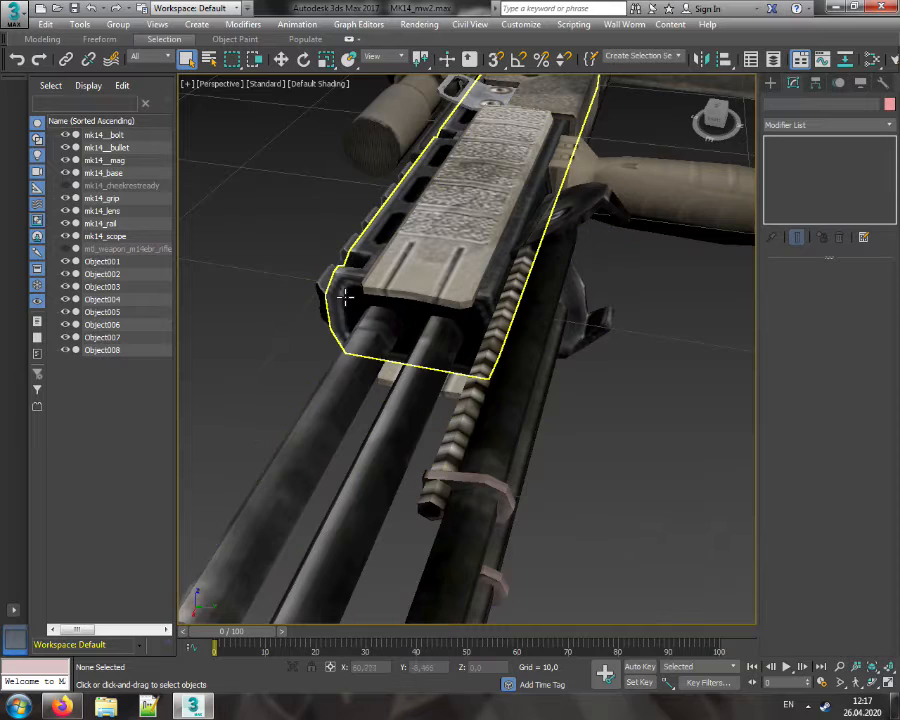
drag(710, 123, 698, 126)
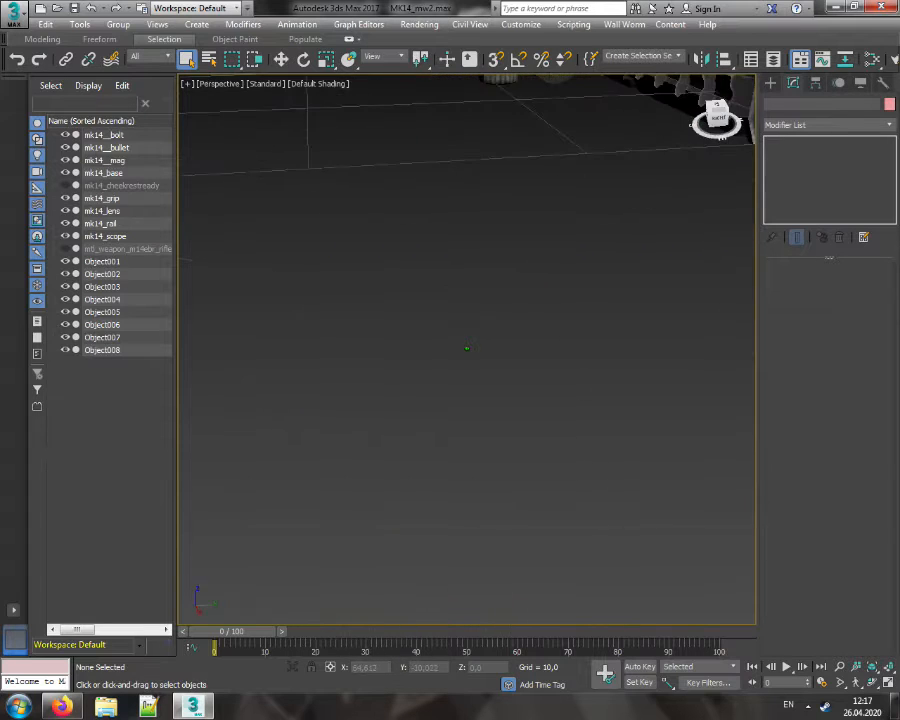
middle_drag(612, 196, 481, 412)
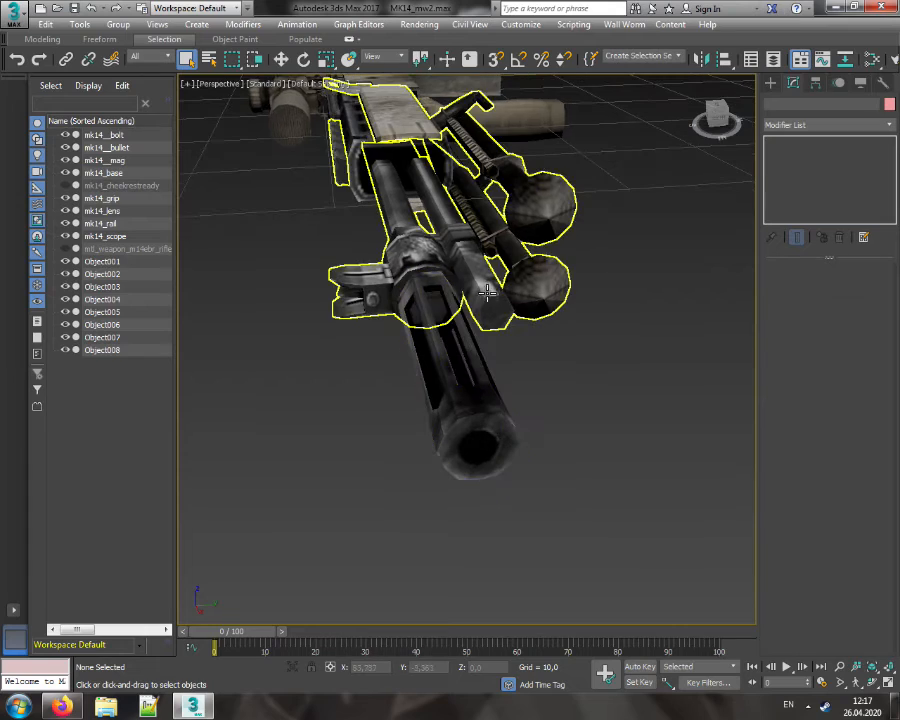
middle_drag(400, 306, 444, 396)
middle_drag(397, 321, 454, 376)
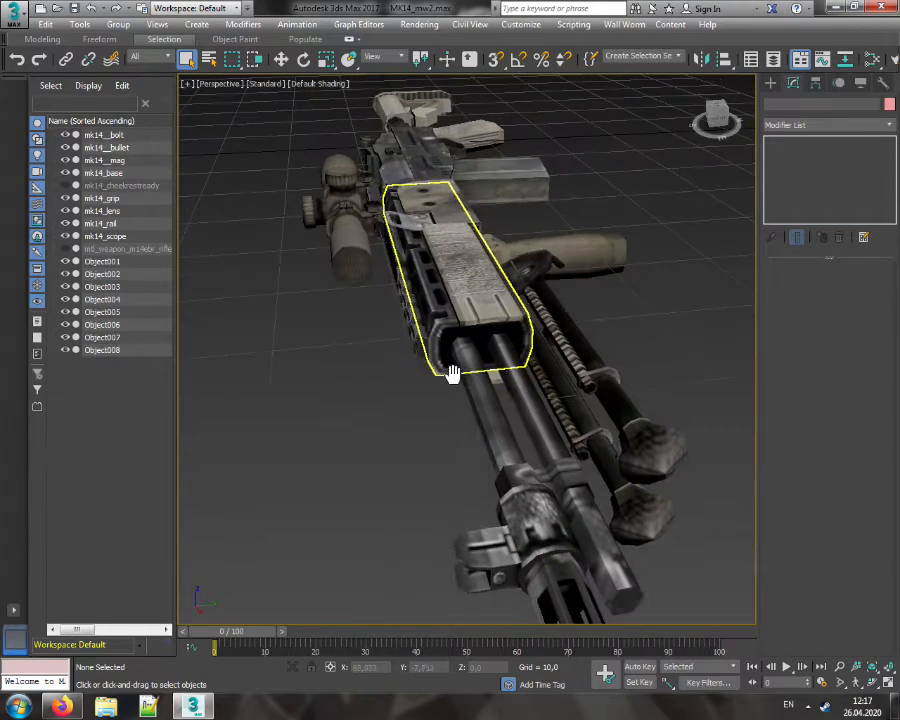
Inspect the full mk14 rifle from both sides, ending at the stock without its cheek rest
drag(713, 117, 450, 512)
middle_drag(450, 512, 520, 247)
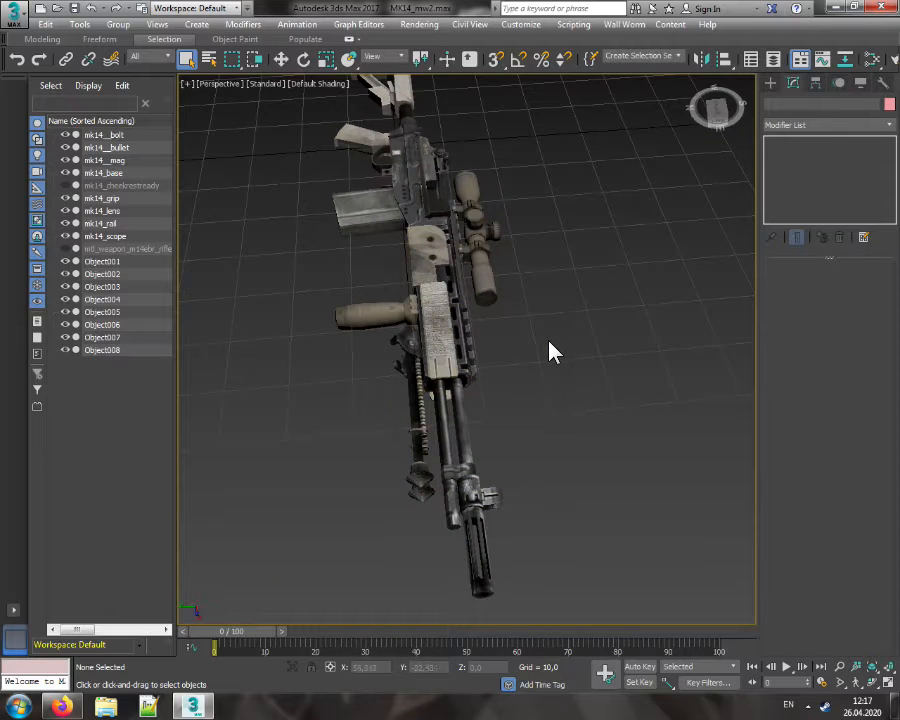
middle_drag(534, 341, 546, 414)
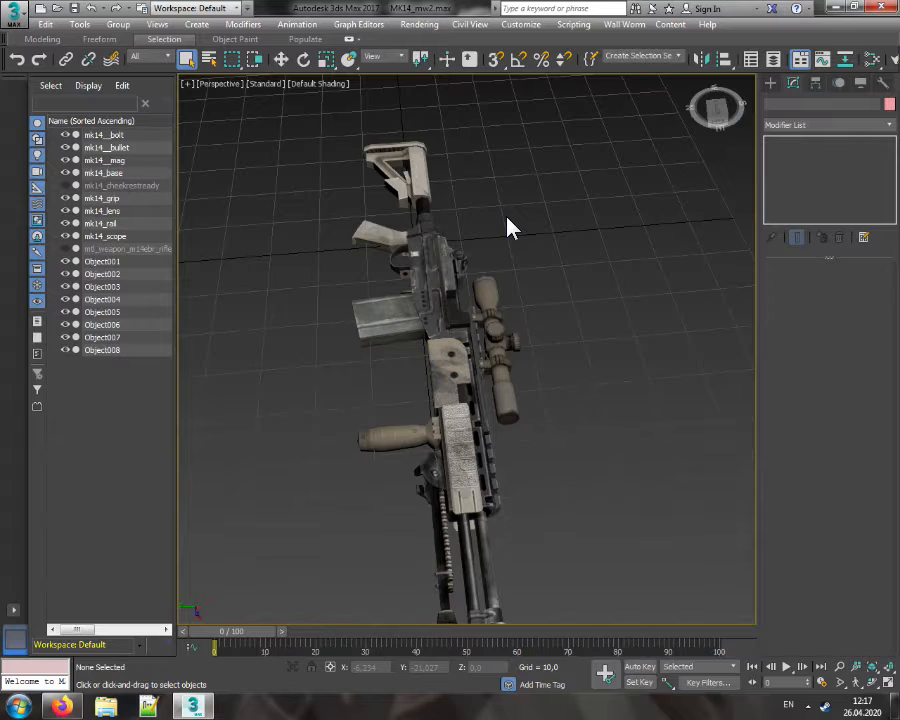
middle_drag(565, 382, 583, 297)
mouse_move(719, 115)
mouse_down()
mouse_move(705, 118)
mouse_move(714, 109)
mouse_move(716, 118)
mouse_up()
middle_drag(525, 185, 586, 282)
drag(716, 103, 715, 116)
middle_drag(683, 185, 513, 340)
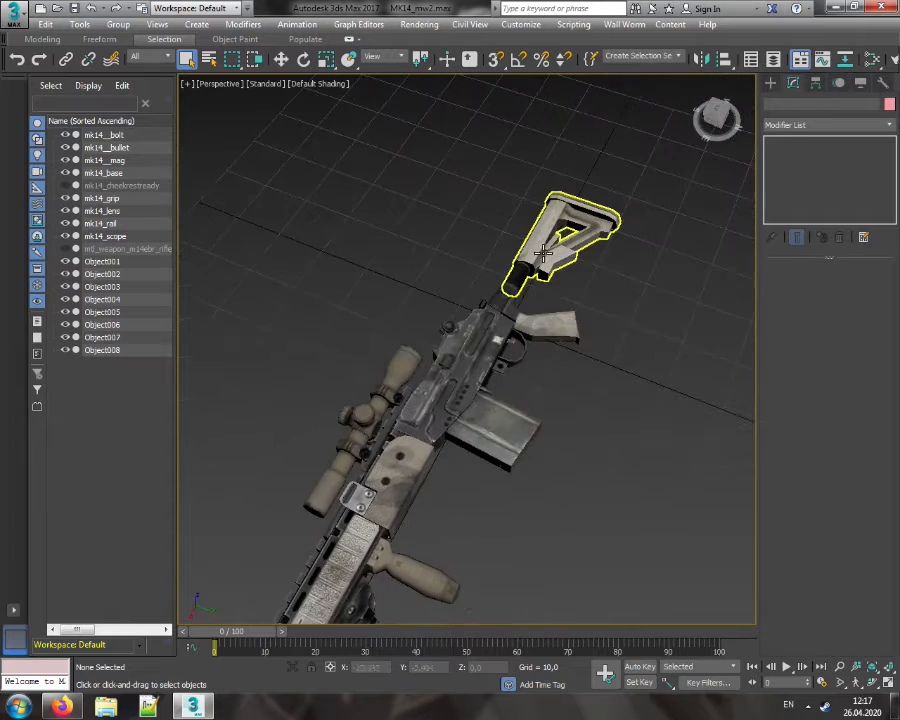
Unhide mtl_weapon_m14ebr_rifle and delete its inverted element selection so only the cheek rest element remains
scroll(543, 254, up, 5)
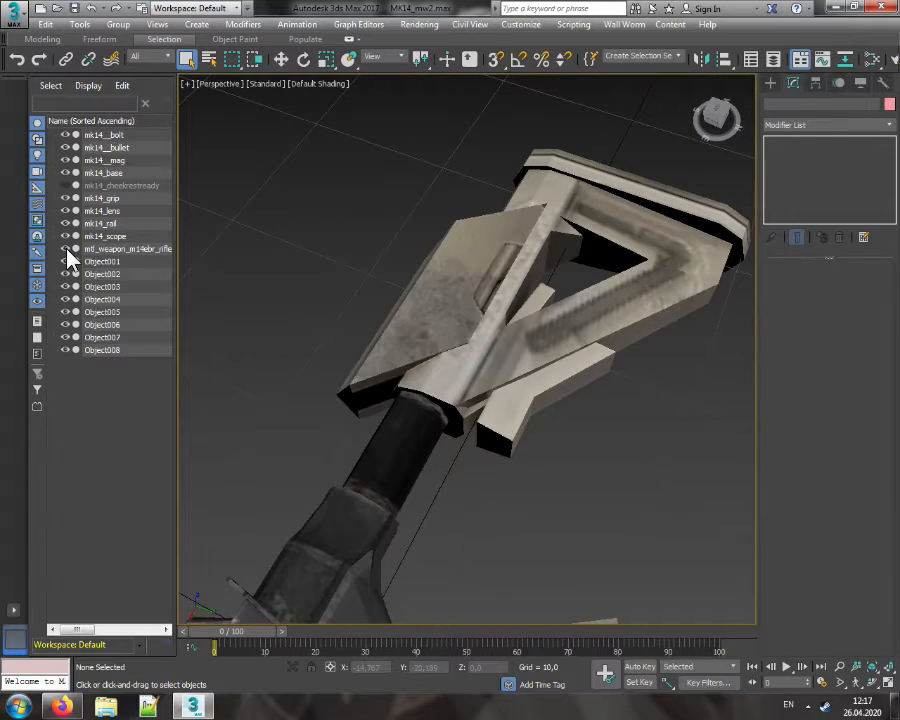
click(426, 278)
click(810, 204)
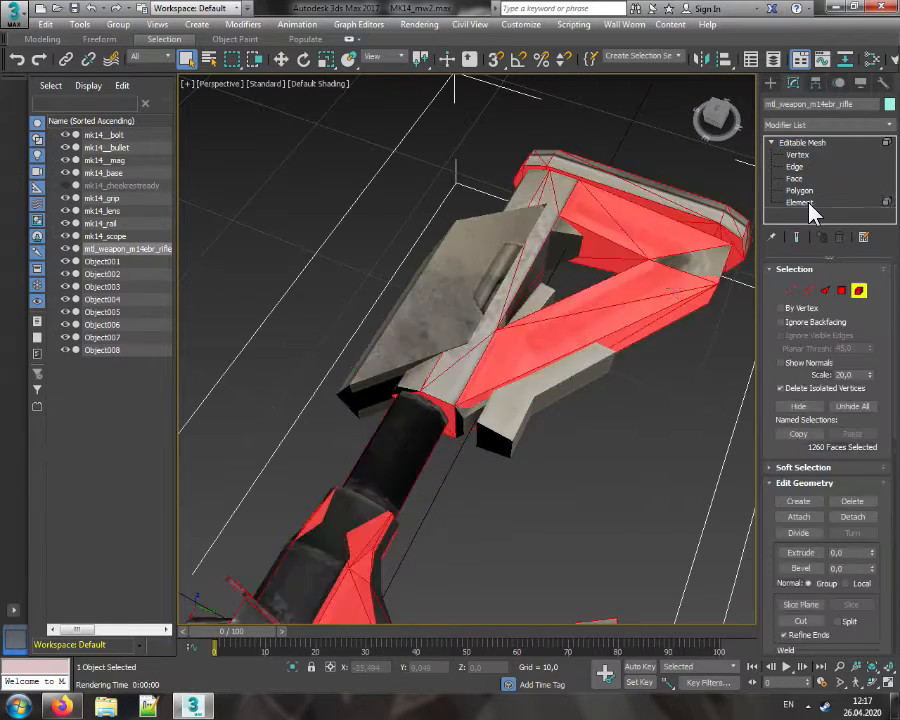
click(627, 380)
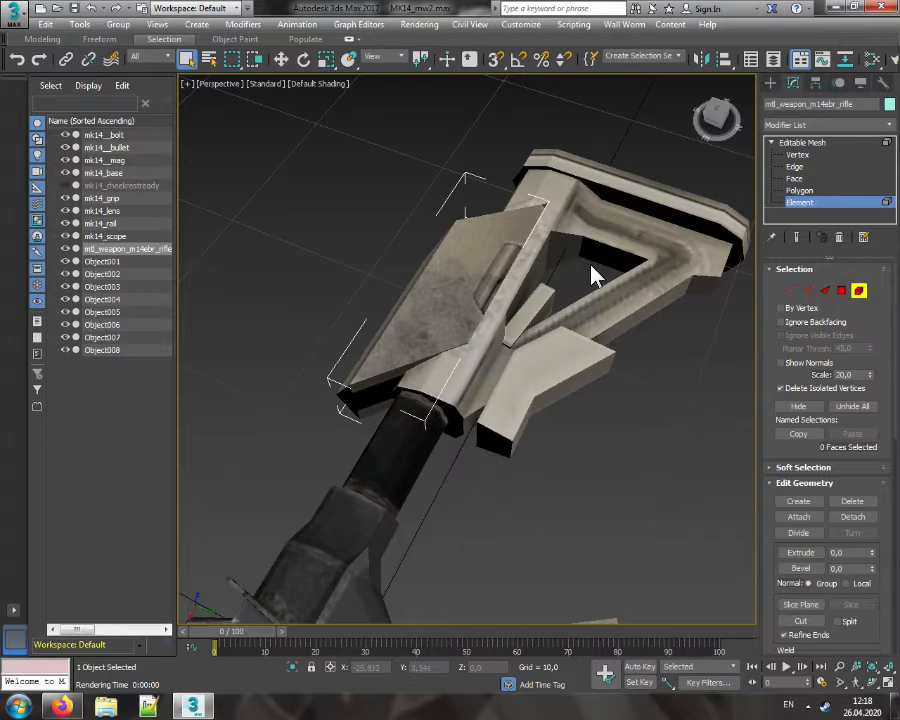
Check the remaining cheek rest on the stock from behind and hide all unselected objects
drag(714, 113, 640, 125)
middle_drag(650, 420, 547, 217)
scroll(468, 253, down, 2)
middle_drag(468, 253, 574, 326)
drag(716, 118, 655, 108)
middle_drag(671, 362, 549, 348)
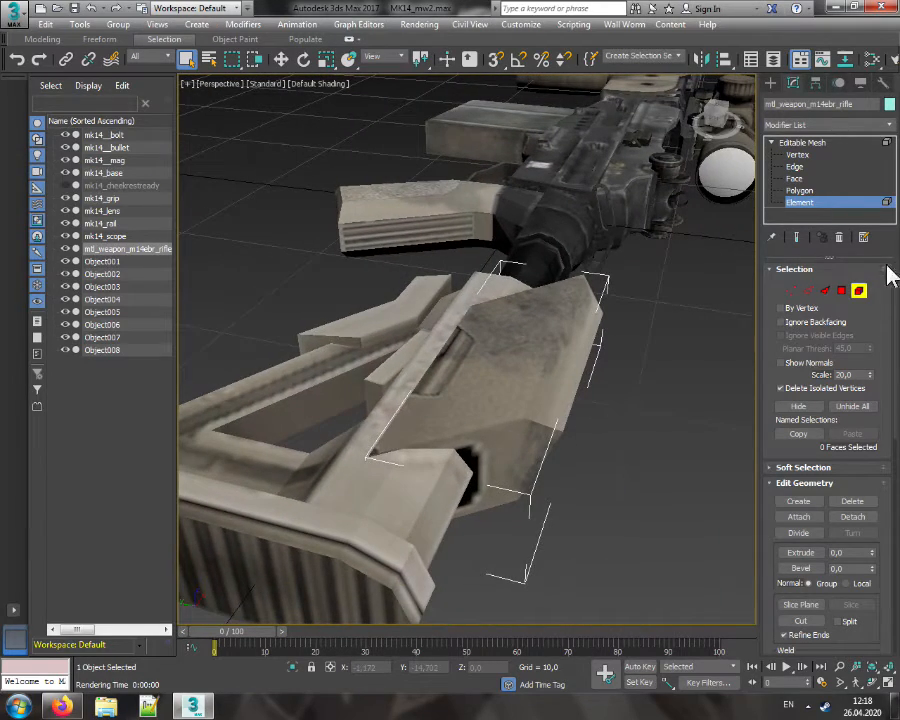
right_click(548, 360)
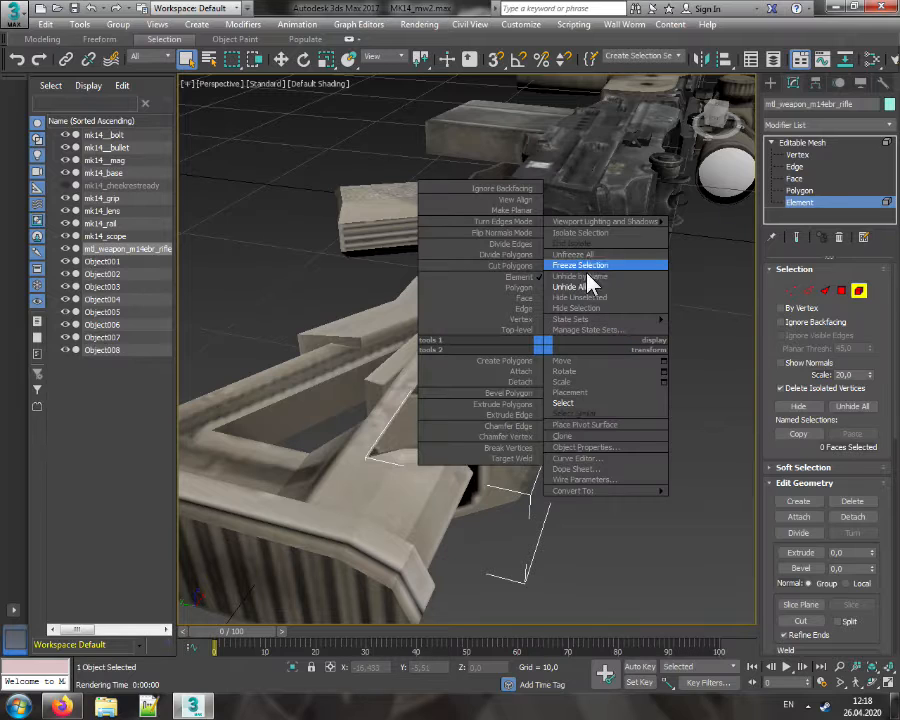
click(603, 299)
Select the polygons of the cheek rest's two large flat sides and assign them smoothing group 1
mouse_move(716, 118)
mouse_down()
mouse_move(750, 95)
mouse_move(722, 86)
mouse_move(748, 84)
mouse_move(745, 140)
mouse_move(714, 136)
mouse_move(708, 150)
mouse_move(722, 120)
mouse_up()
click(795, 190)
mouse_move(525, 330)
alt+middle_down()
mouse_move(495, 235)
mouse_move(490, 260)
mouse_move(533, 325)
alt+middle_up()
click(533, 325)
ctrl+click(448, 365)
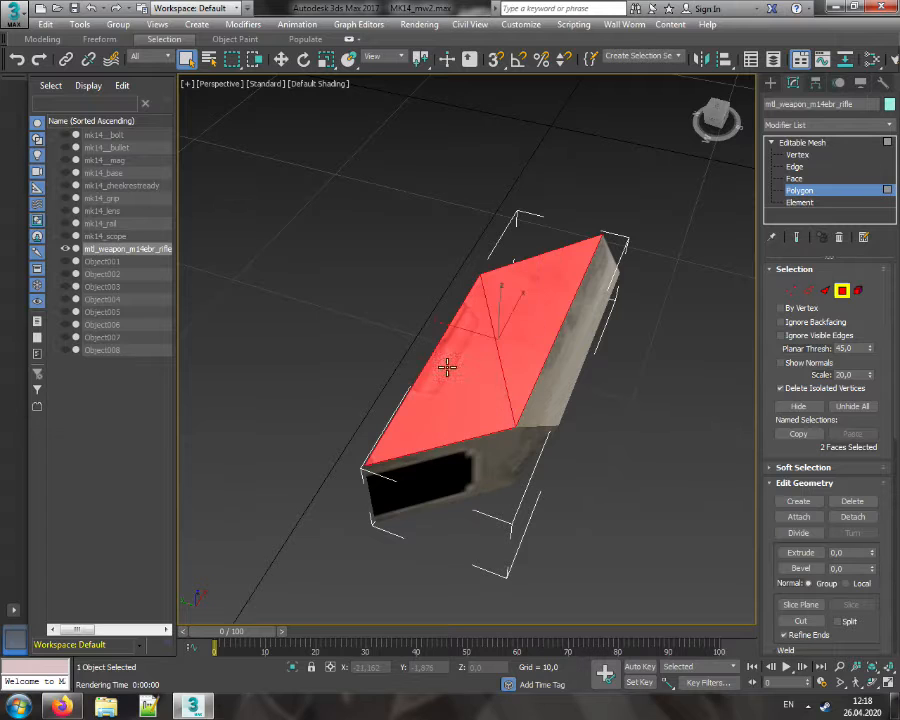
drag(716, 117, 712, 78)
middle_drag(472, 178, 538, 331)
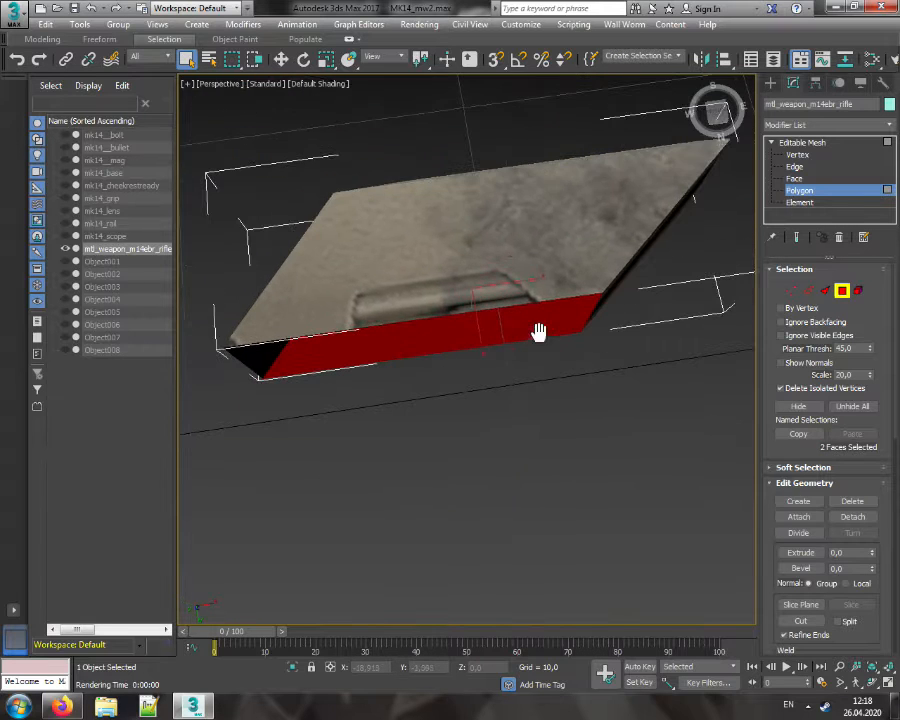
ctrl+click(496, 222)
ctrl+click(428, 254)
drag(893, 483, 894, 538)
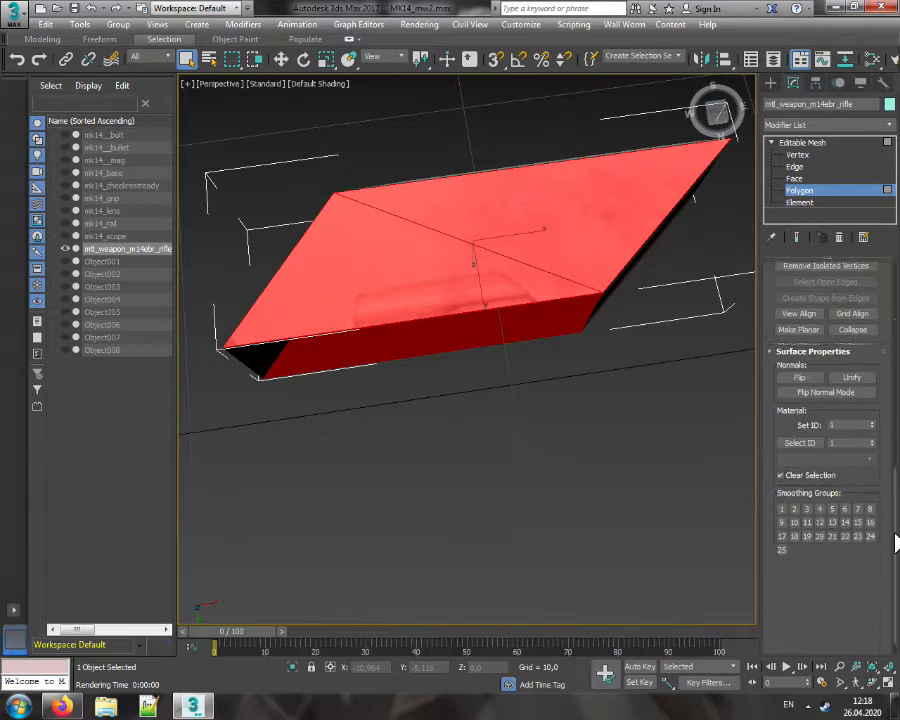
Leave polygon editing and inspect the shading of the cheek rest's flat sides
alt+middle_drag(546, 205, 660, 240)
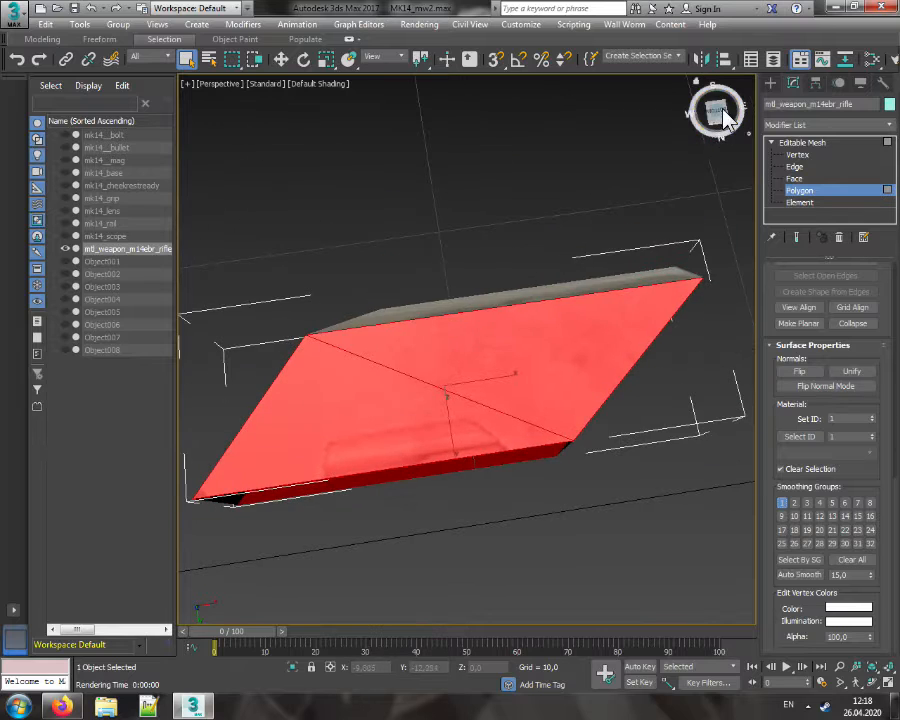
drag(722, 118, 717, 156)
middle_drag(700, 310, 607, 163)
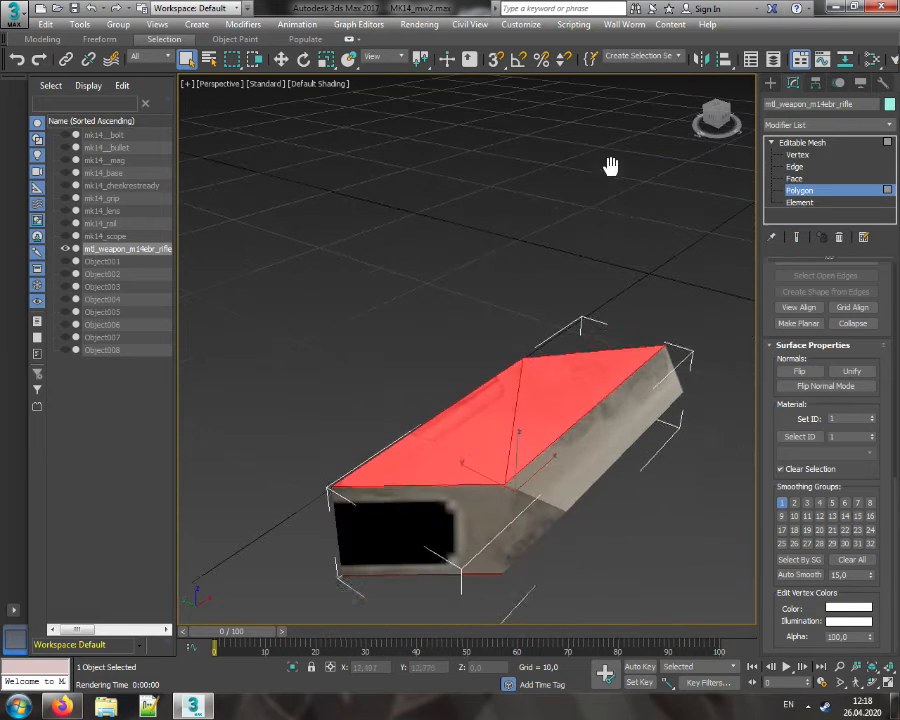
click(797, 202)
click(797, 202)
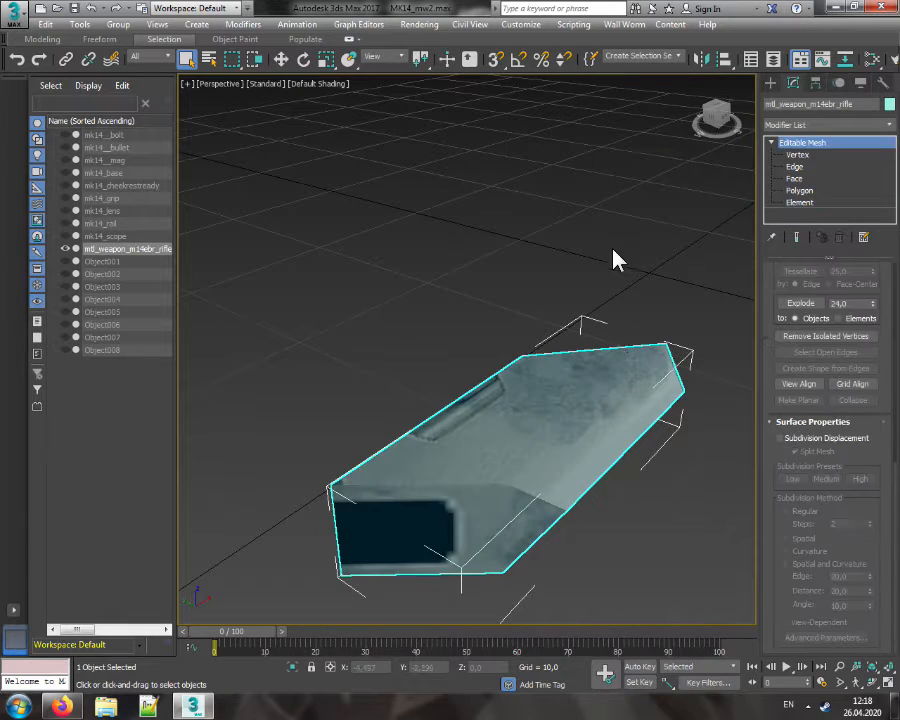
click(611, 250)
middle_drag(611, 250, 590, 172)
click(590, 270)
drag(703, 120, 705, 165)
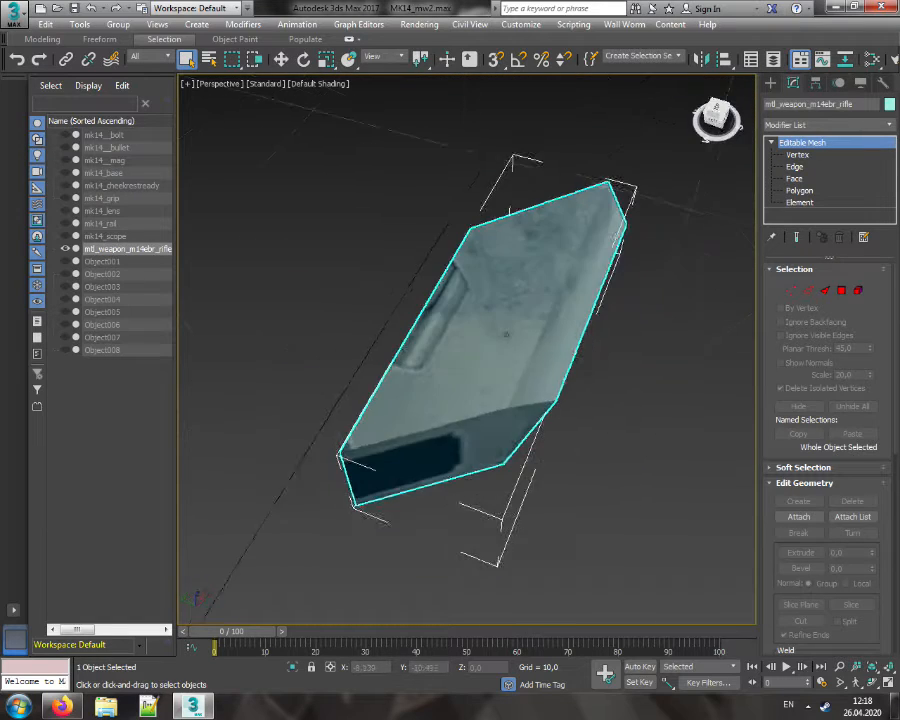
Select the long bevelled polygons along the cheek rest's outer edge, assign them smoothing group 2, and clear the selection
click(801, 189)
alt+middle_drag(506, 335, 588, 290)
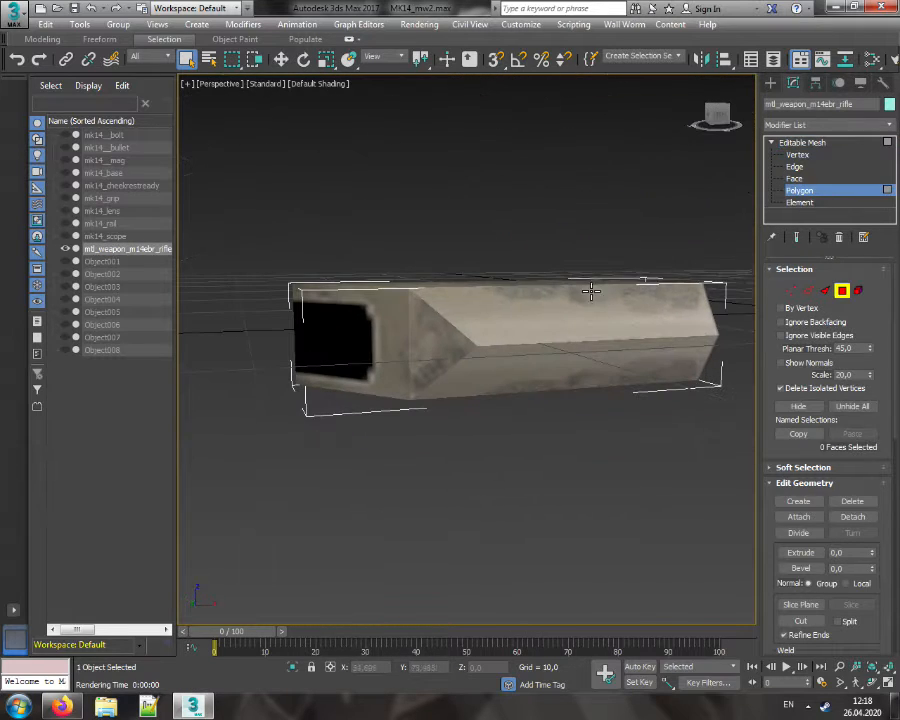
click(539, 308)
ctrl+click(549, 333)
ctrl+click(538, 369)
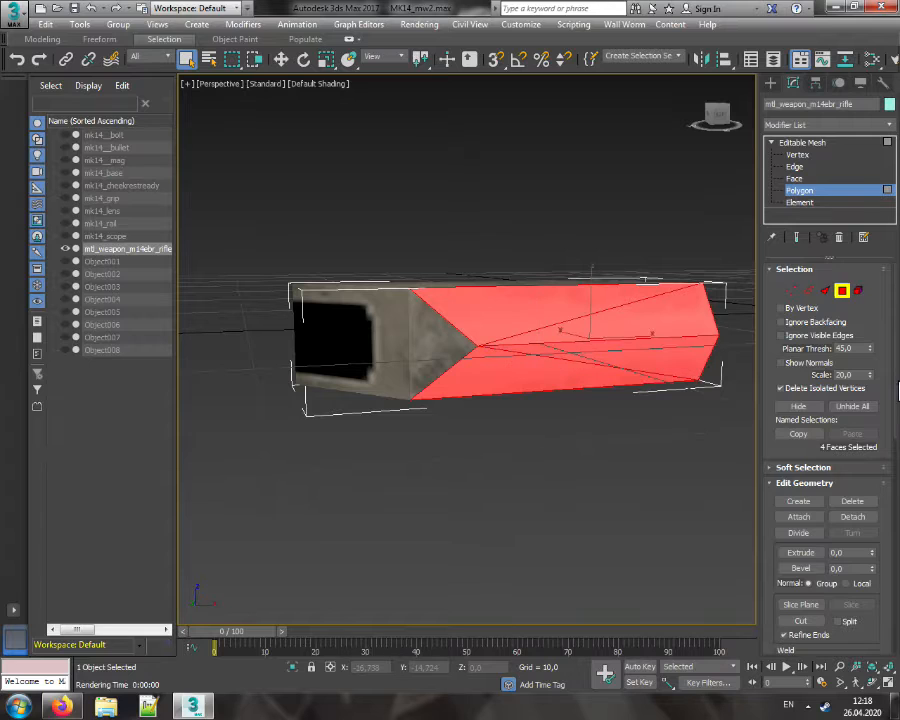
scroll(826, 553, down, 5)
click(794, 504)
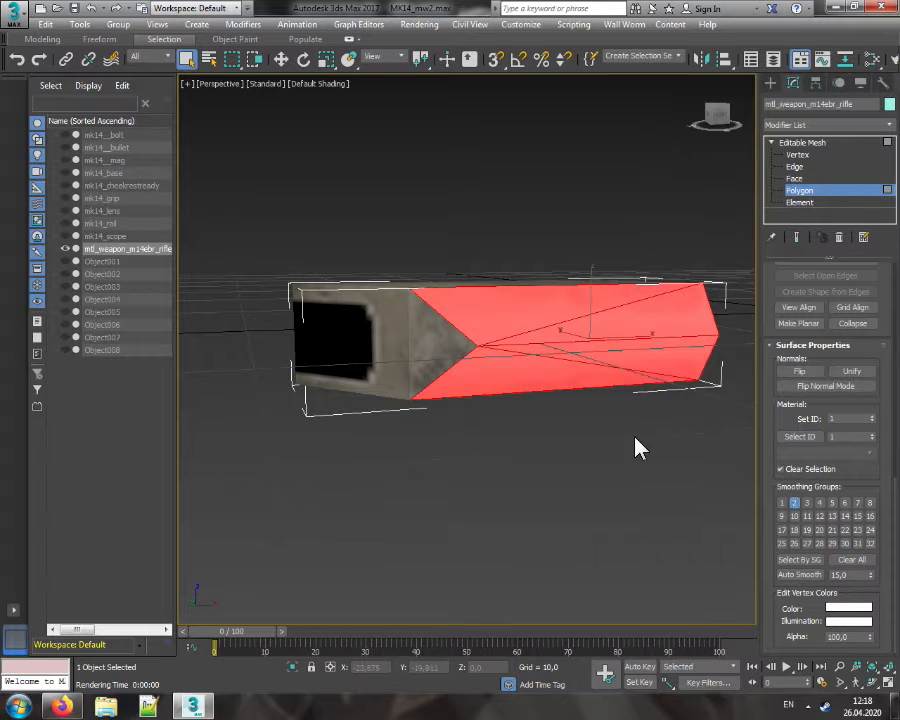
click(635, 446)
Select the main polygons of the cheek rest's two end faces and assign smoothing group 3
drag(716, 116, 670, 126)
alt+middle_drag(706, 300, 643, 262)
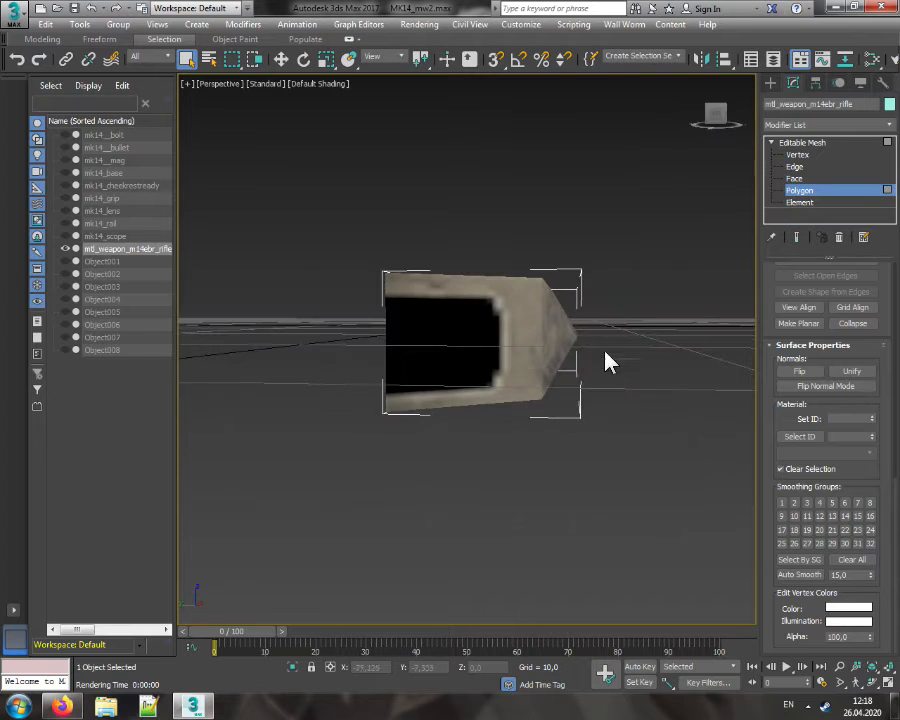
drag(722, 118, 630, 118)
alt+middle_drag(506, 334, 720, 336)
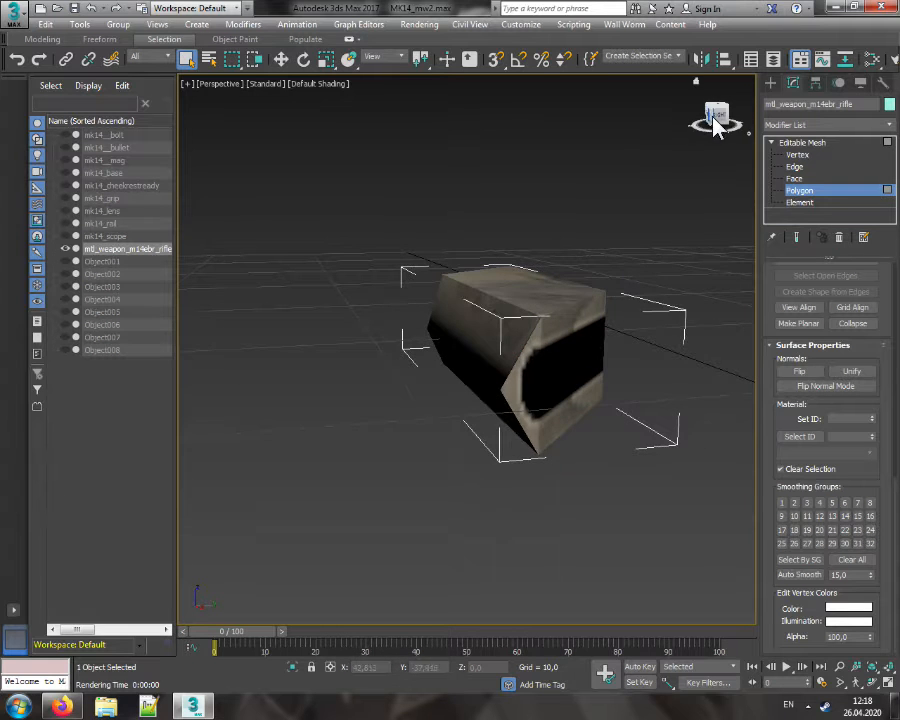
drag(713, 117, 650, 136)
click(397, 365)
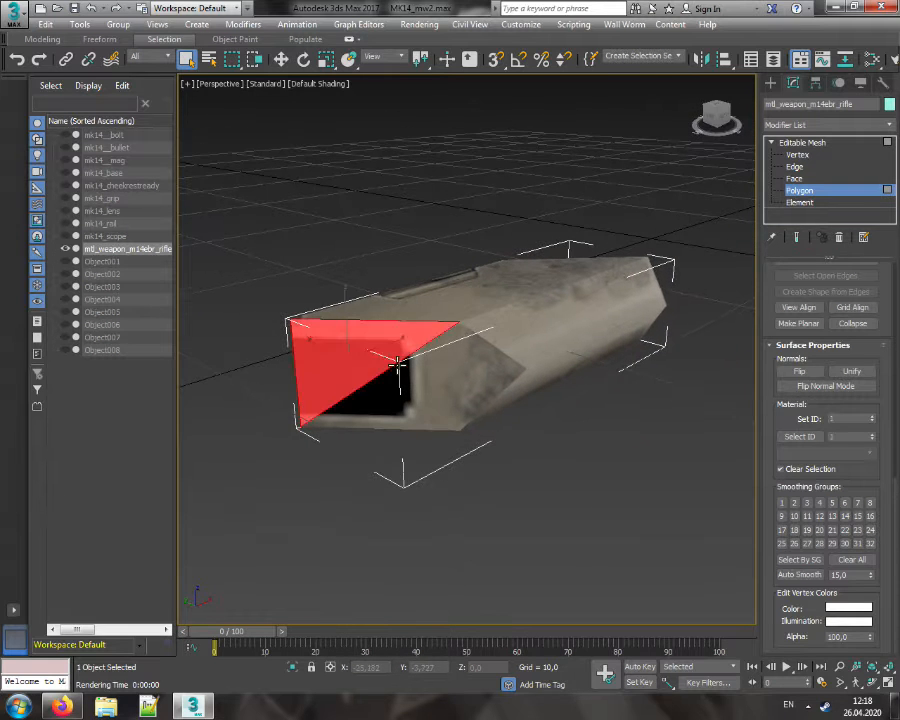
ctrl+click(421, 403)
drag(716, 116, 620, 128)
click(530, 298)
ctrl+click(555, 340)
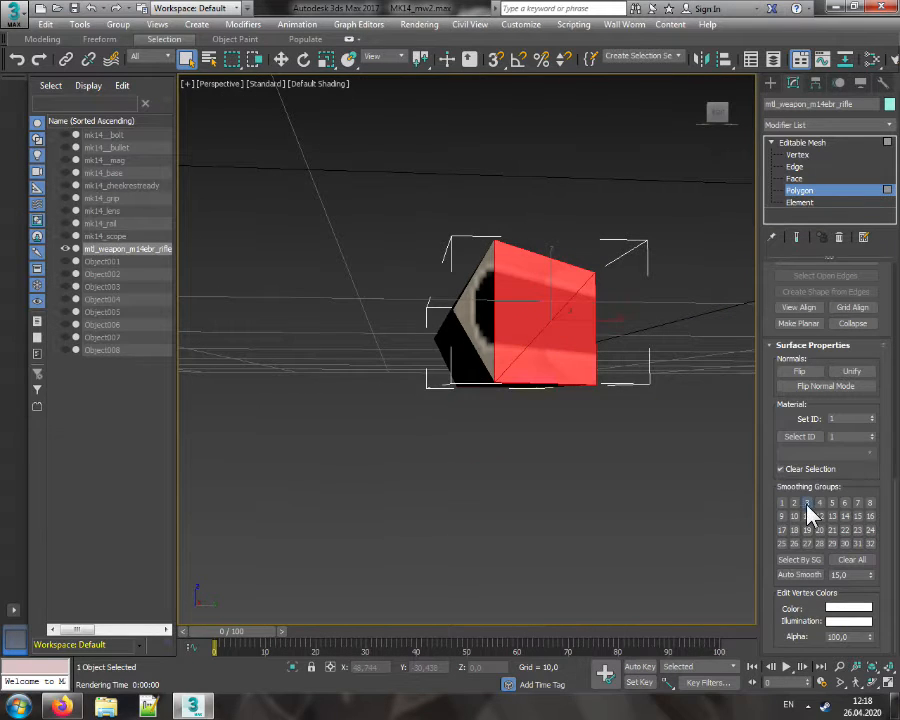
Check the small triangular polygons at the cheek rest's ends, leave polygon editing, and review the deselected mesh
click(482, 308)
drag(717, 114, 698, 157)
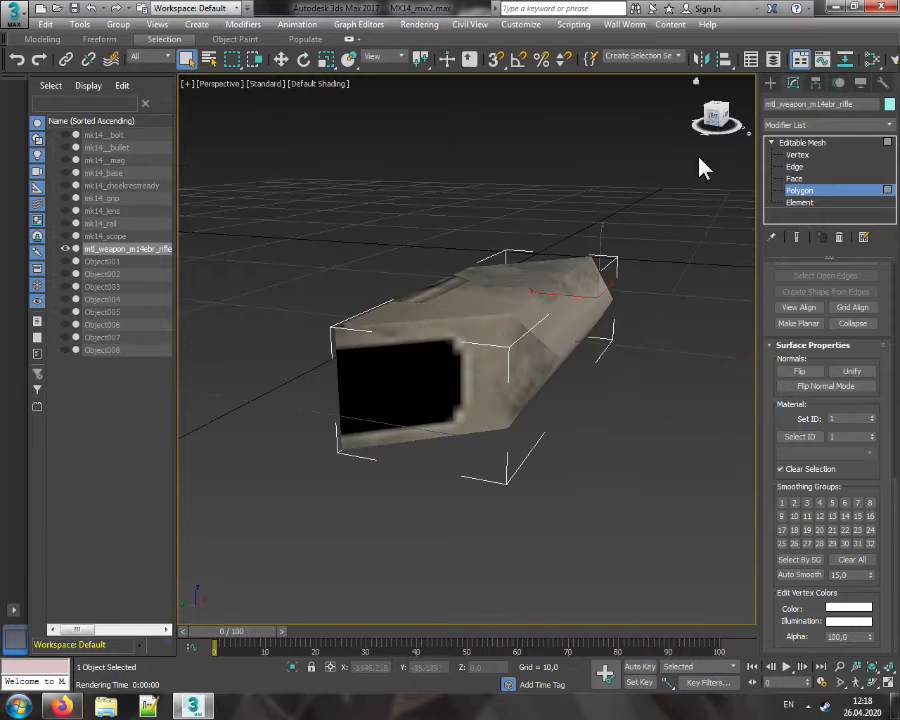
click(533, 359)
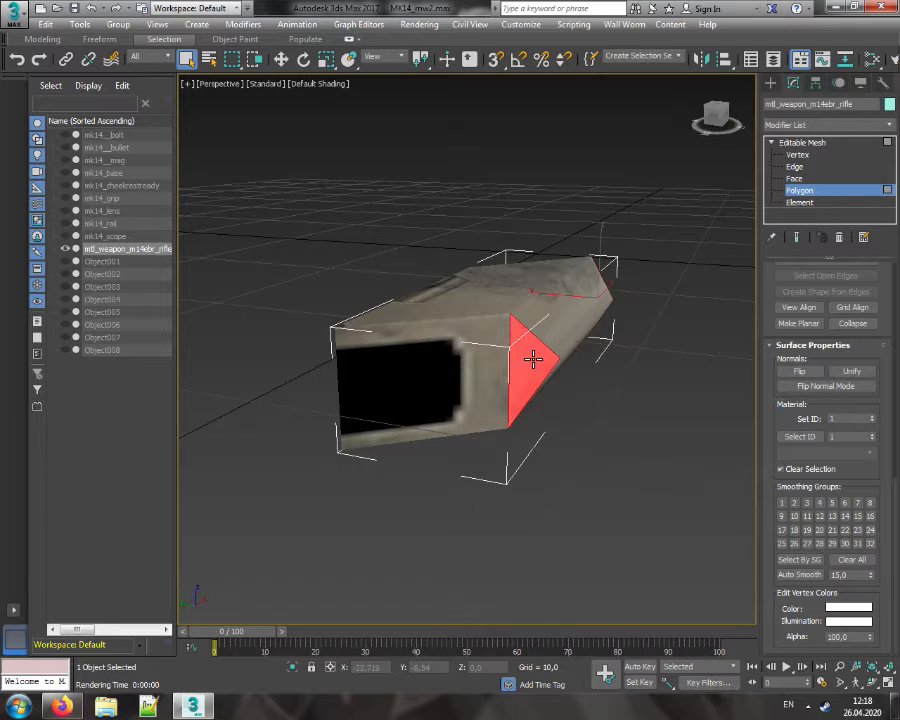
click(699, 458)
drag(707, 125, 704, 156)
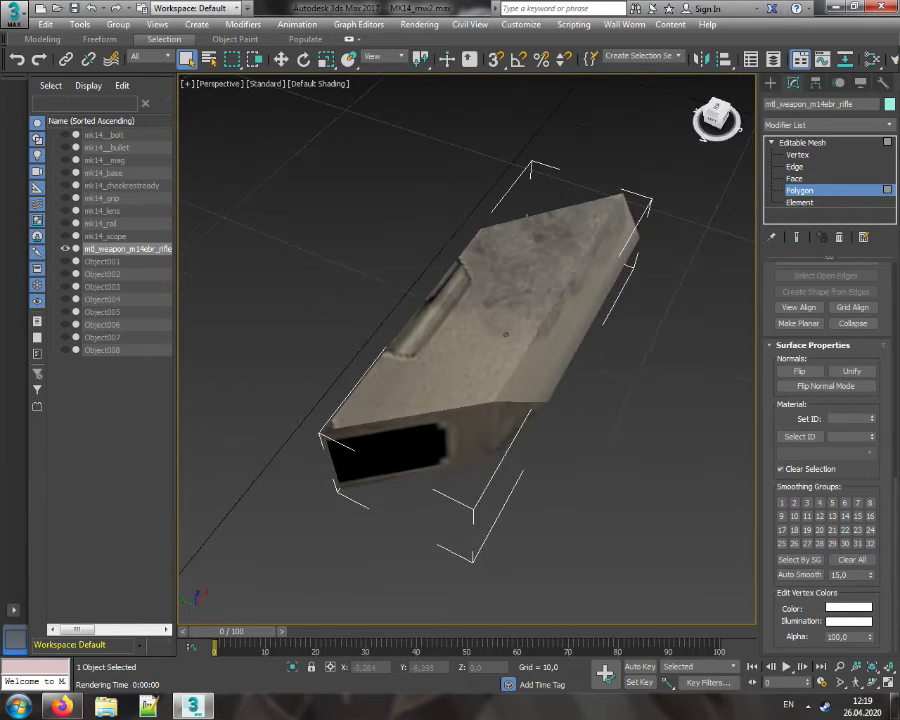
click(795, 191)
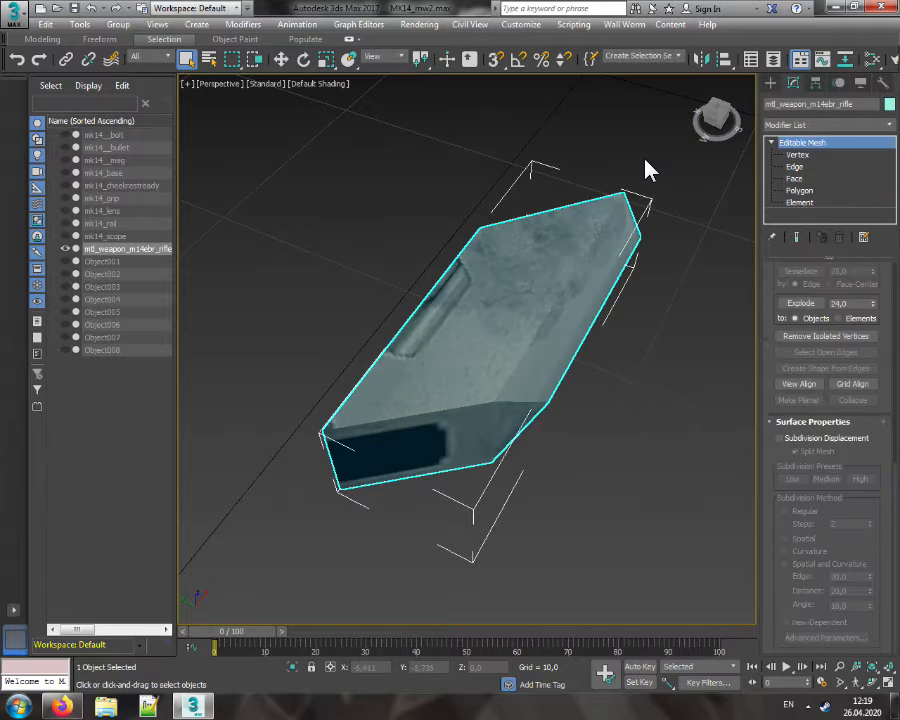
click(644, 159)
mouse_move(715, 125)
mouse_down()
mouse_move(722, 92)
mouse_move(707, 121)
mouse_up()
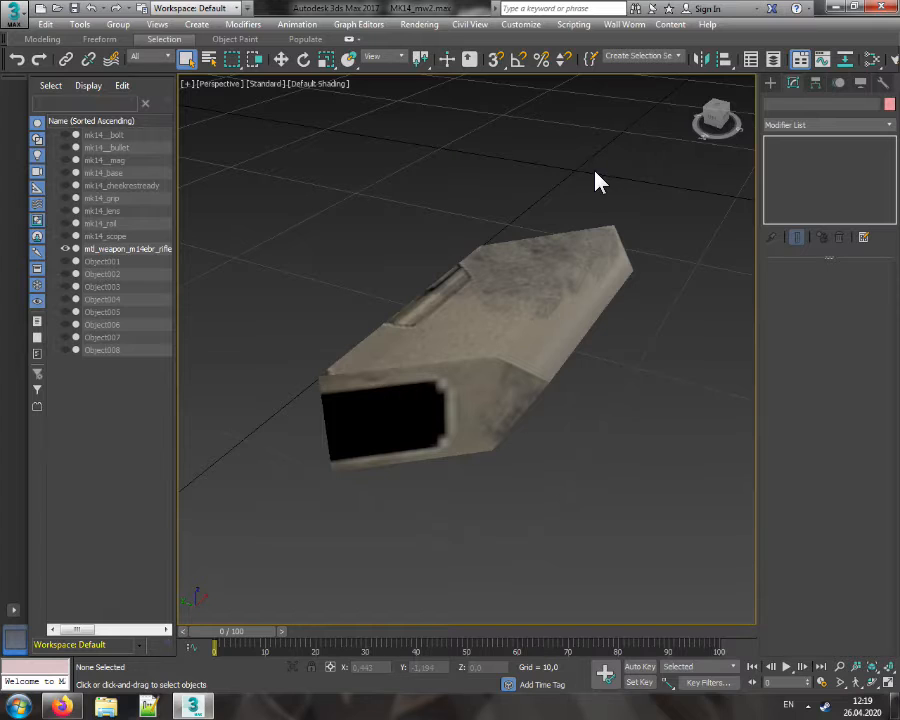
Apply a MeshSmooth modifier to the cheek rest mesh and inspect the rounded shape
click(540, 290)
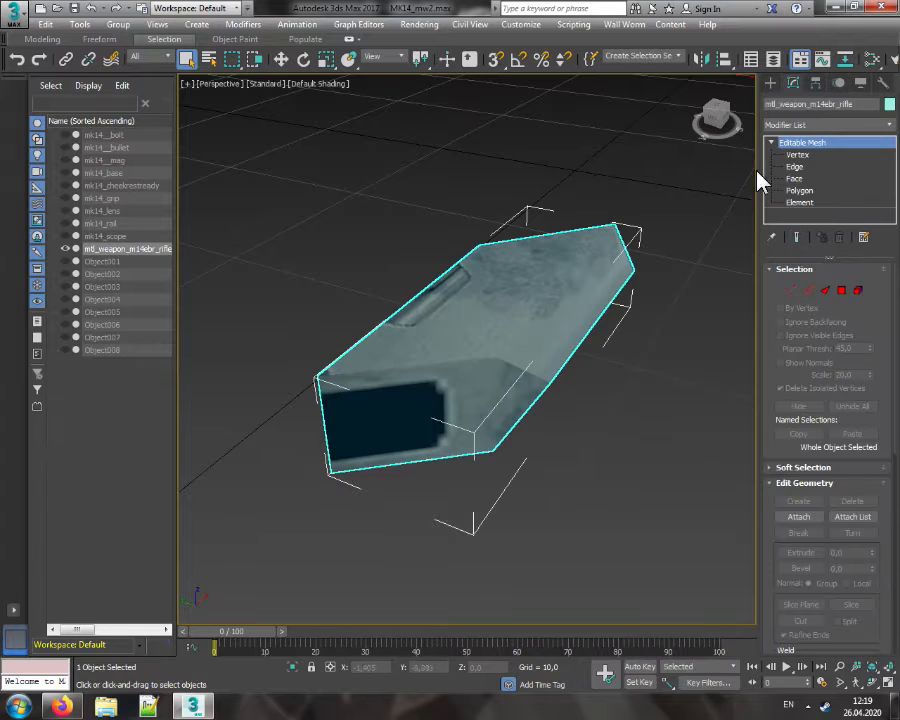
click(805, 125)
scroll(795, 474, down, 5)
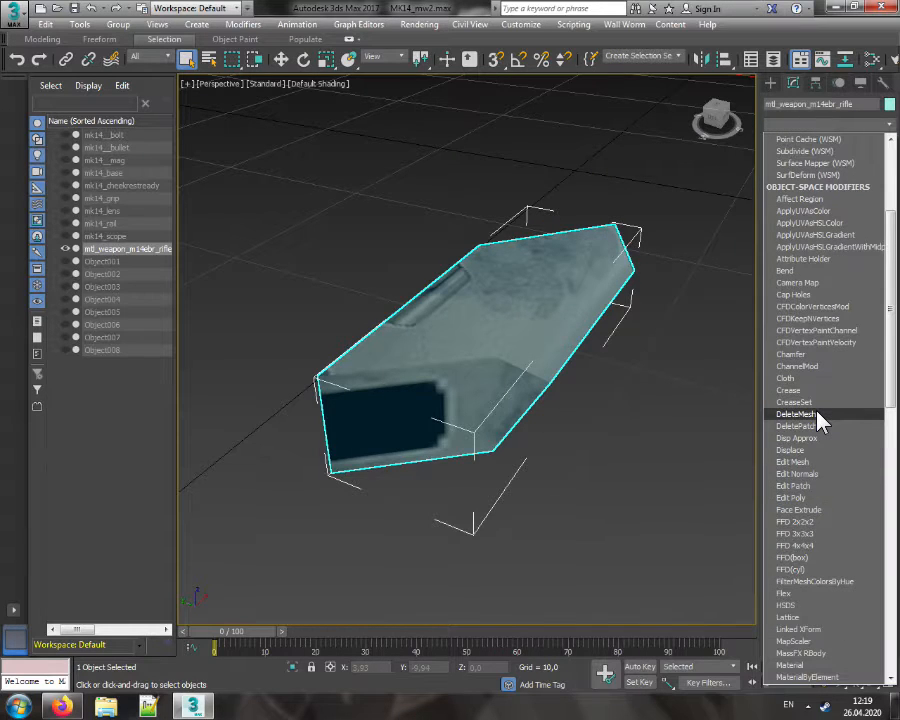
scroll(815, 420, down, 10)
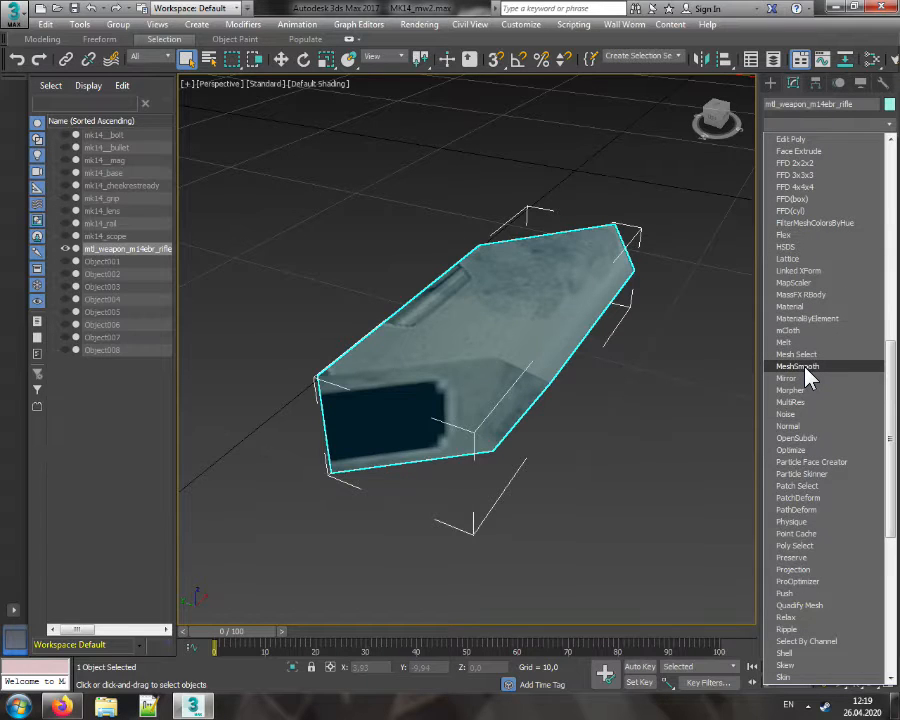
click(800, 366)
drag(713, 116, 716, 113)
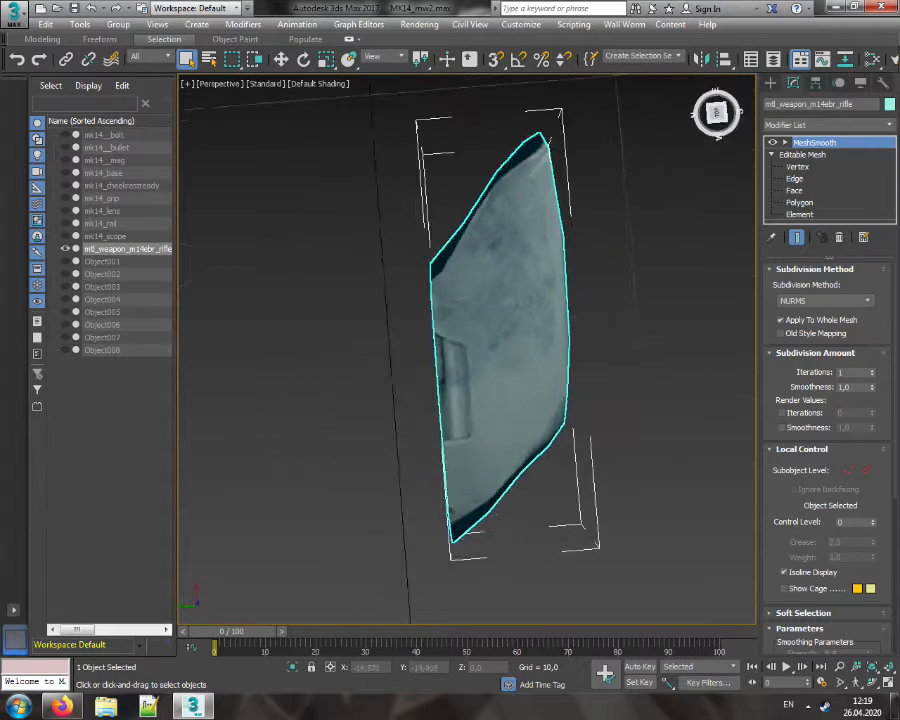
alt+middle_drag(506, 400, 504, 342)
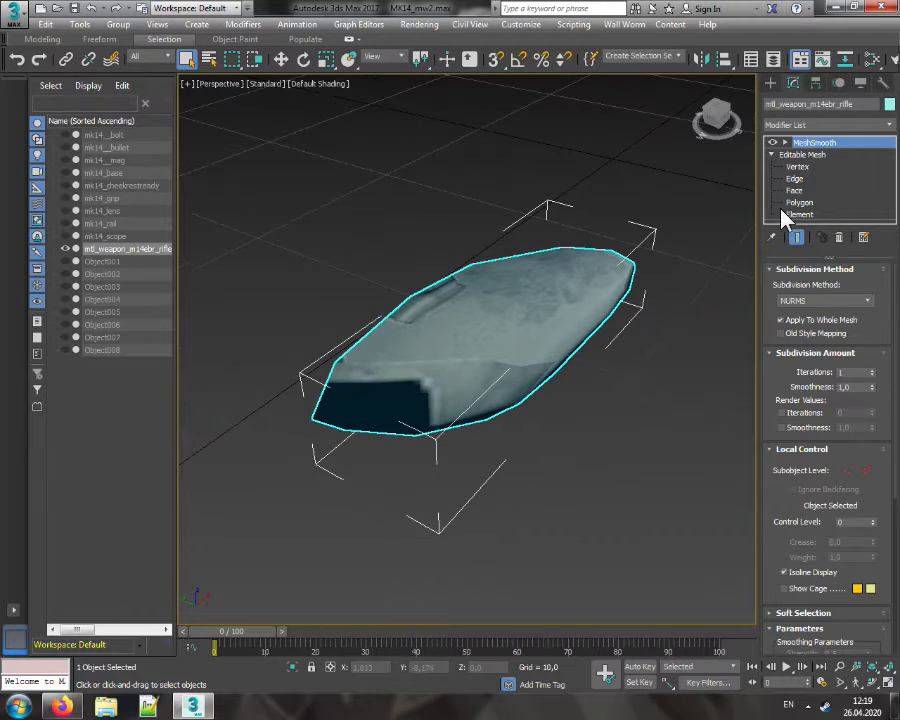
Set the MeshSmooth surface to separate by smoothing groups, then deselect the mesh and check its end face
click(822, 310)
drag(888, 307, 897, 462)
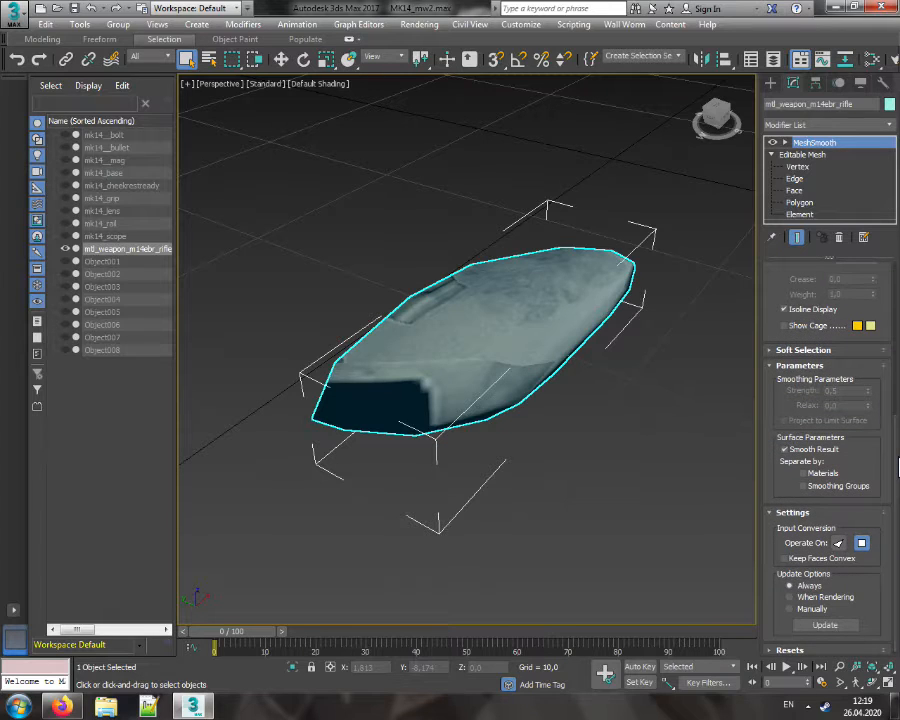
click(802, 486)
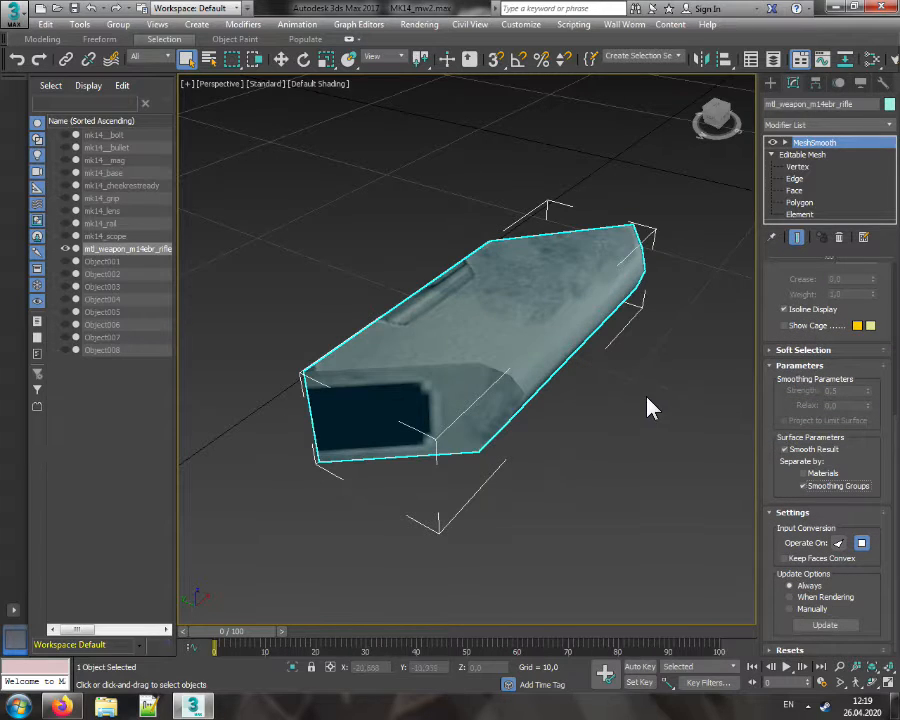
drag(709, 126, 745, 88)
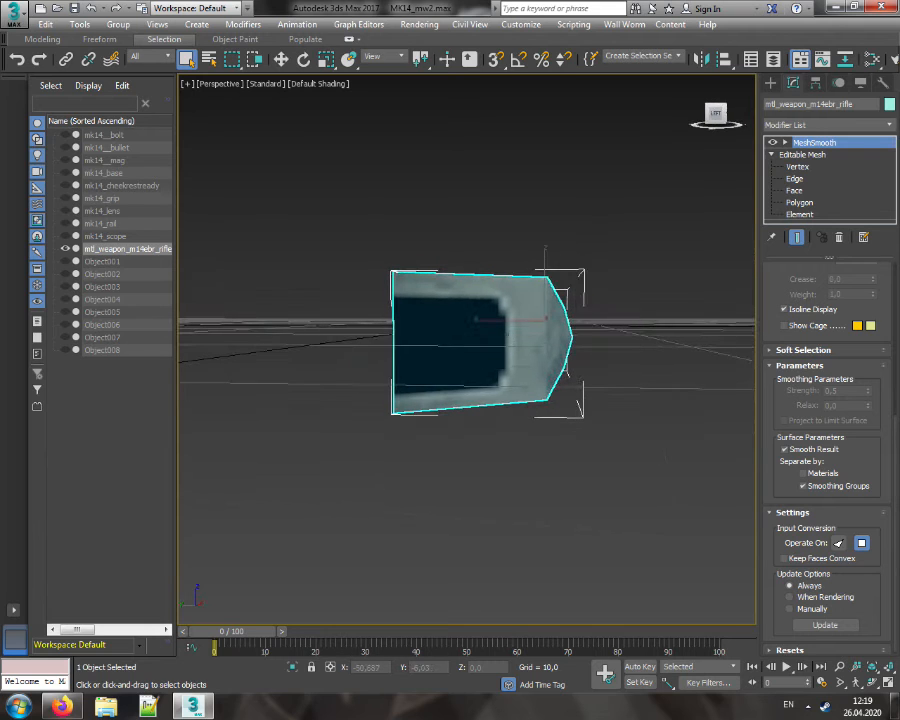
click(601, 327)
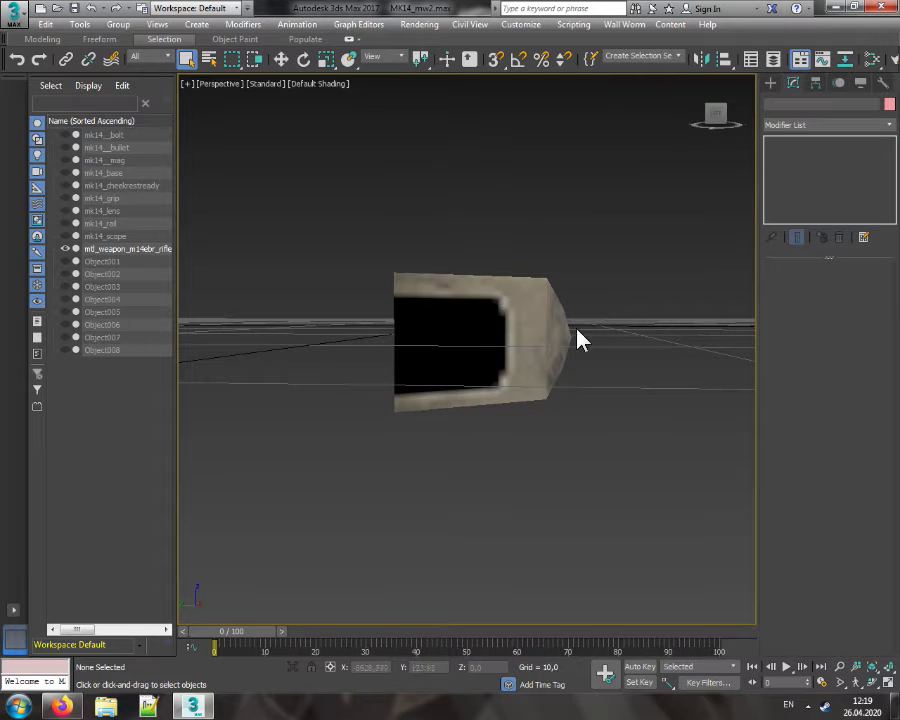
Display edged faces temporarily to examine the smoothed cheek rest's topology from several sides, then return to plain default shading
mouse_move(715, 117)
mouse_down()
mouse_move(640, 136)
mouse_move(585, 115)
mouse_move(662, 127)
mouse_move(716, 114)
mouse_up()
click(320, 83)
click(362, 226)
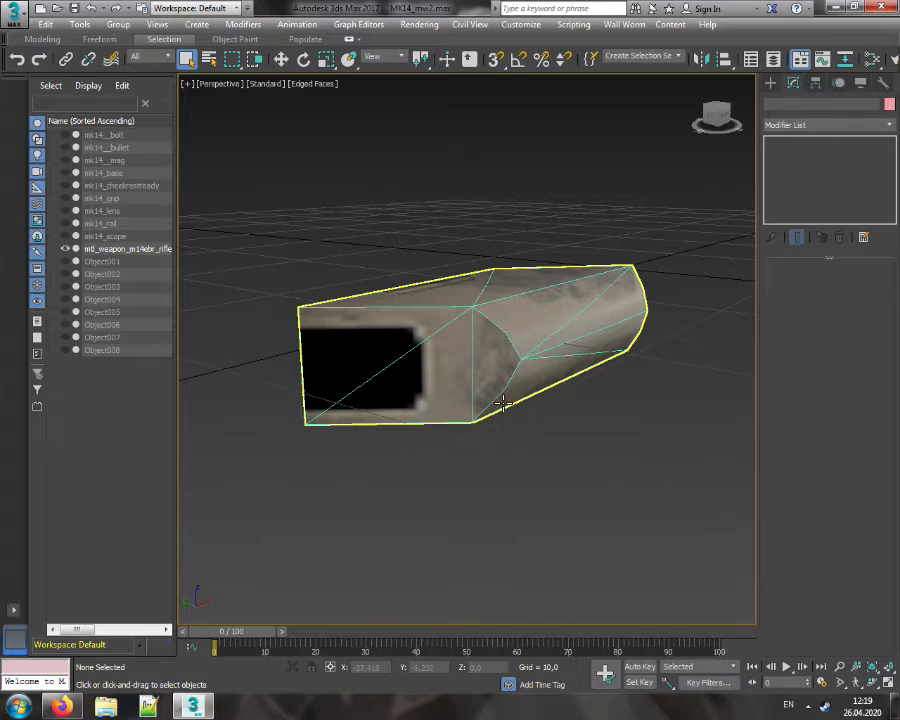
drag(725, 115, 645, 135)
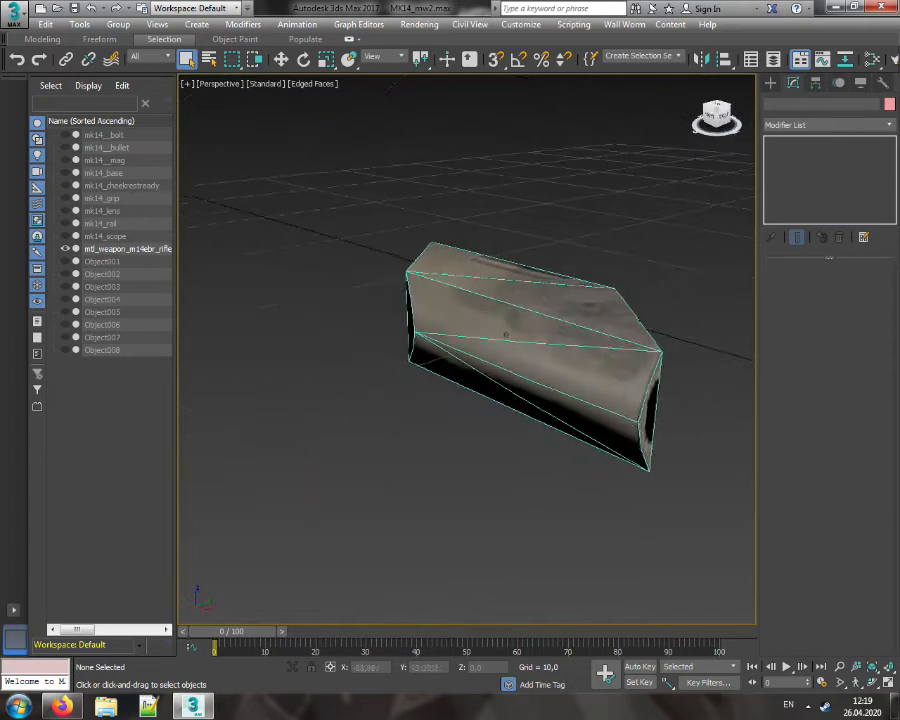
mouse_move(506, 335)
alt+middle_down()
mouse_move(430, 330)
mouse_move(385, 300)
mouse_move(525, 305)
mouse_move(590, 320)
mouse_move(506, 333)
mouse_move(495, 345)
mouse_move(507, 336)
mouse_move(501, 354)
alt+middle_up()
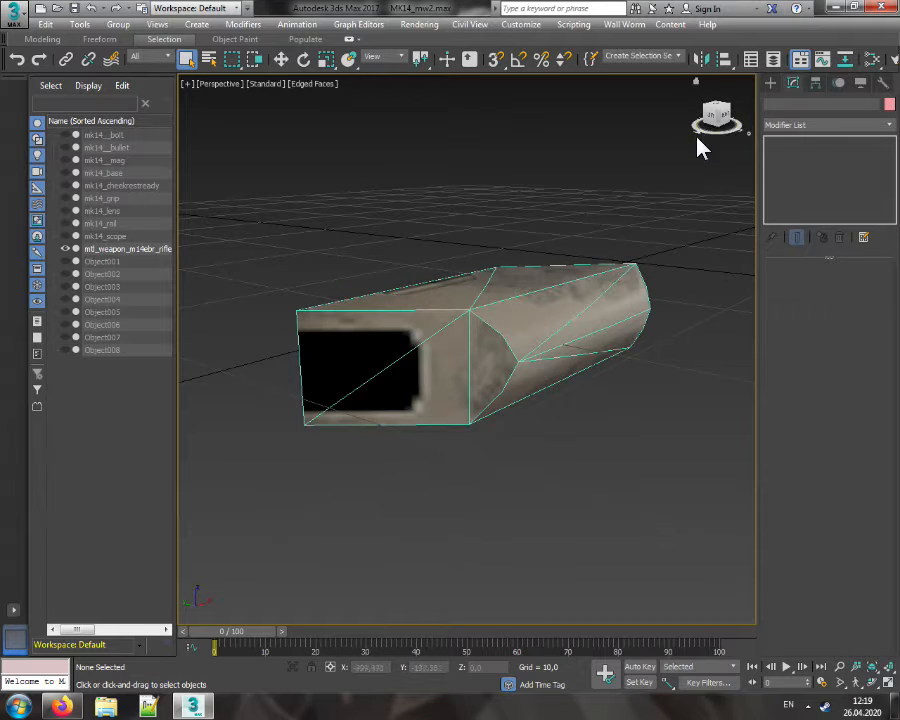
drag(708, 118, 712, 148)
click(318, 84)
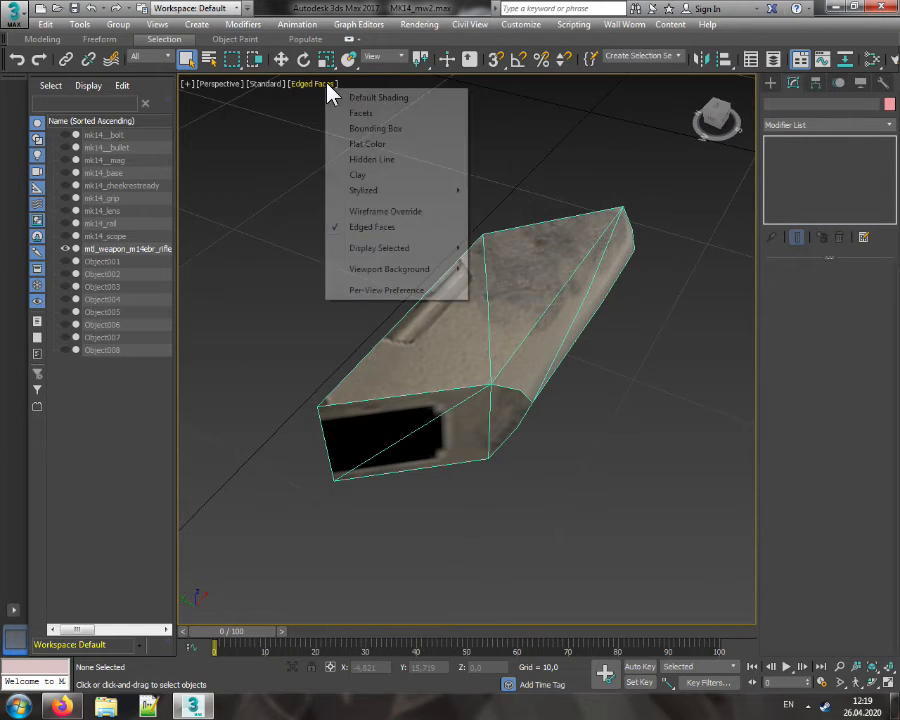
click(372, 227)
Raise the cheek rest's MeshSmooth iterations to 8 and view the curved outer edge up close
click(546, 280)
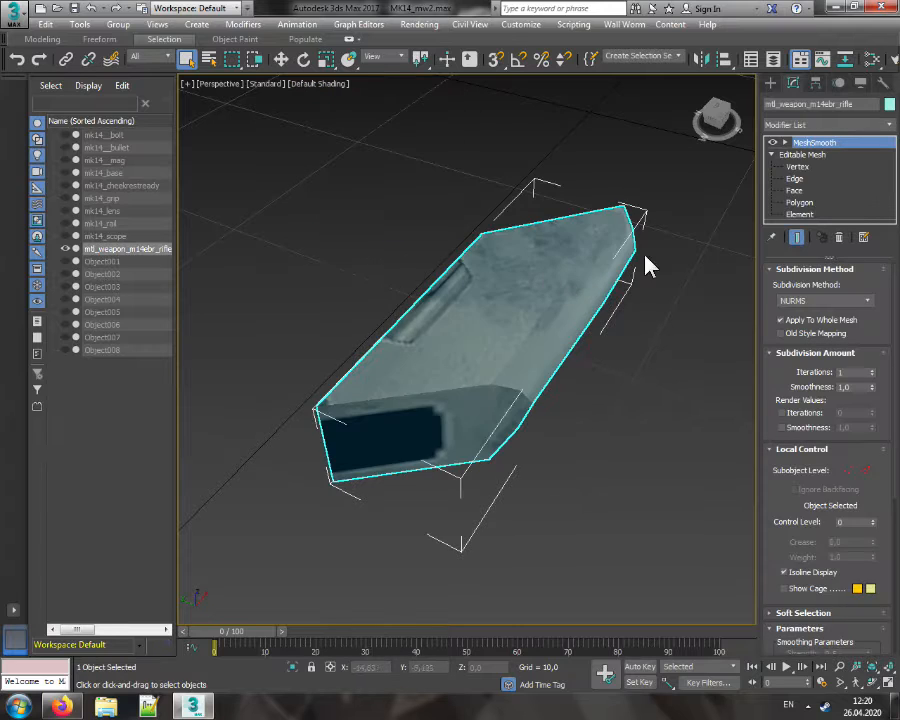
alt+middle_drag(644, 260, 567, 327)
scroll(567, 327, up, 2)
click(713, 116)
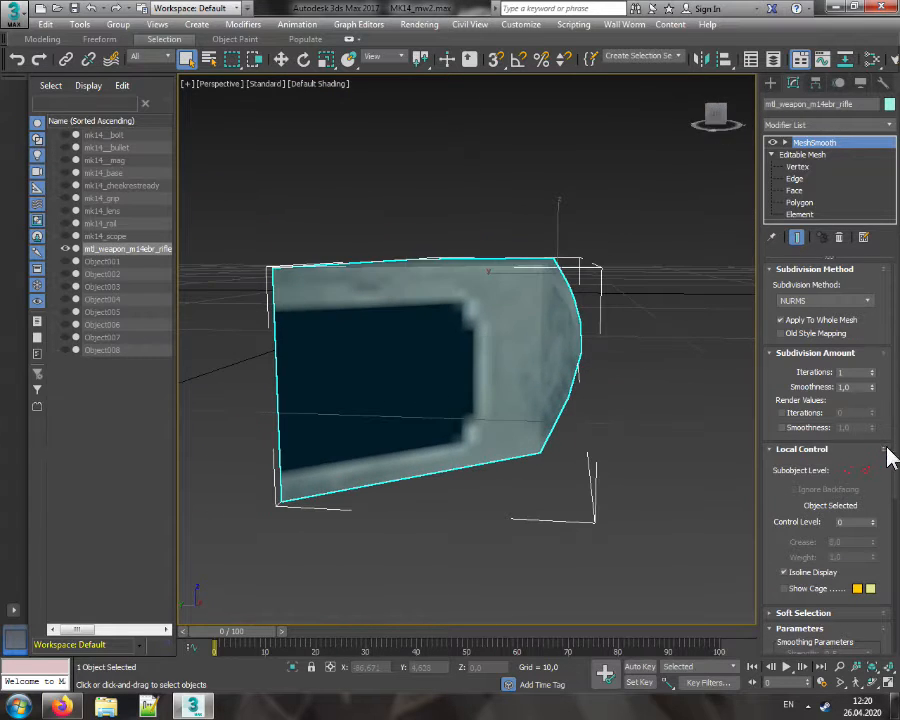
click(872, 369)
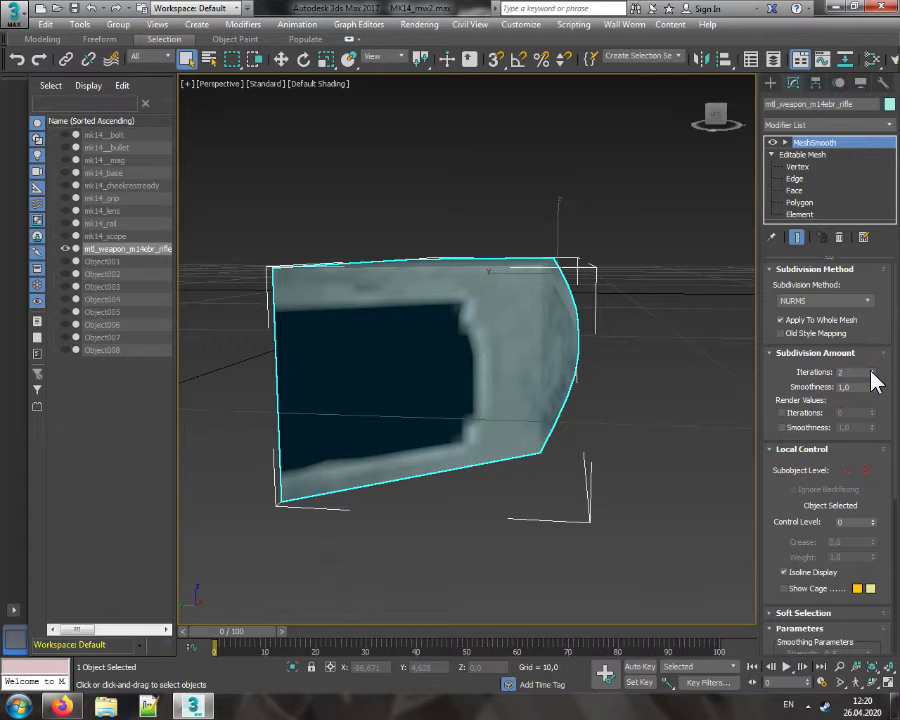
click(872, 370)
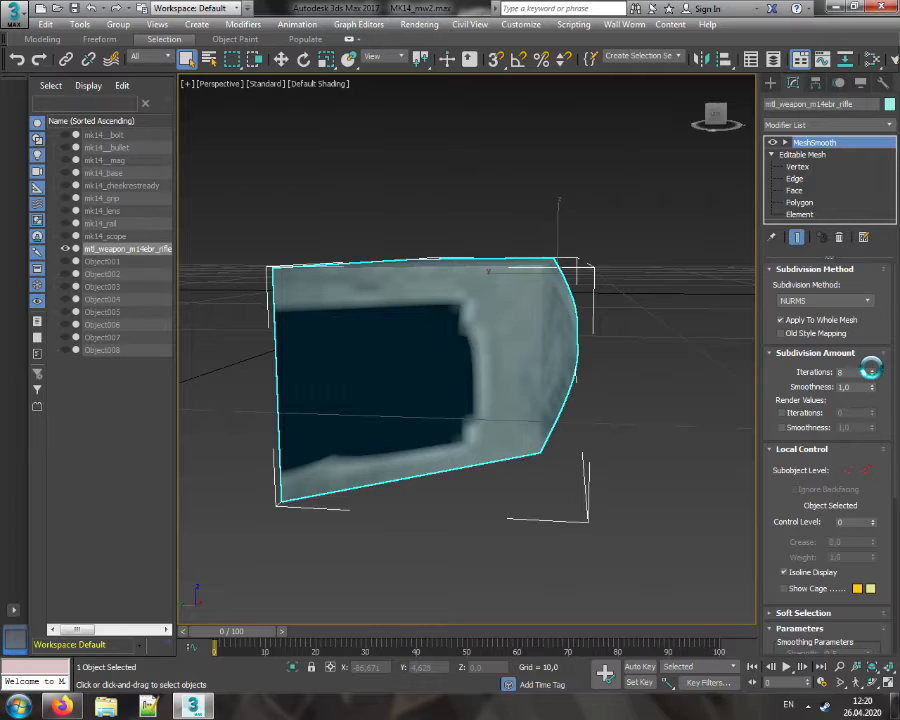
mouse_move(717, 123)
mouse_down()
mouse_move(645, 152)
mouse_move(642, 100)
mouse_move(655, 90)
mouse_move(672, 94)
mouse_move(690, 130)
mouse_move(728, 108)
mouse_up()
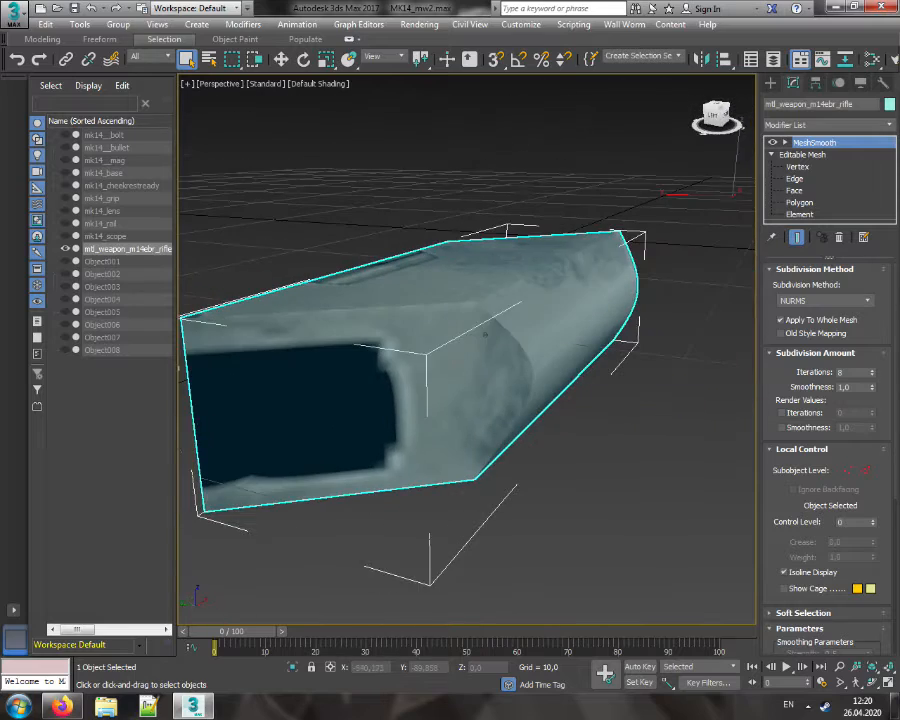
middle_drag(478, 218, 535, 216)
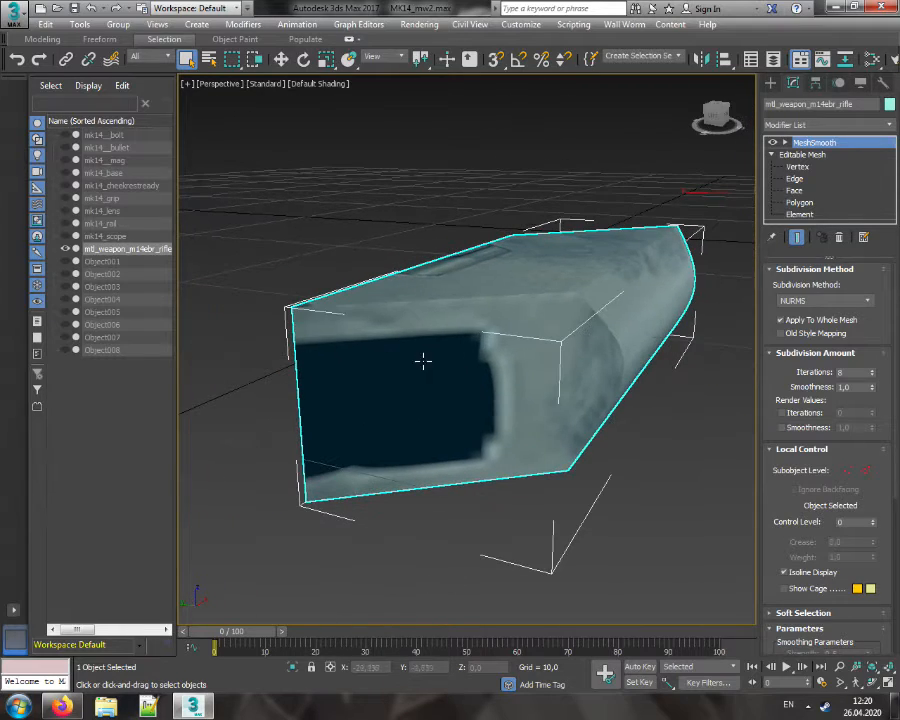
Render the perspective view to inspect the smoothed cheek rest, then close the render window
click(416, 25)
click(426, 40)
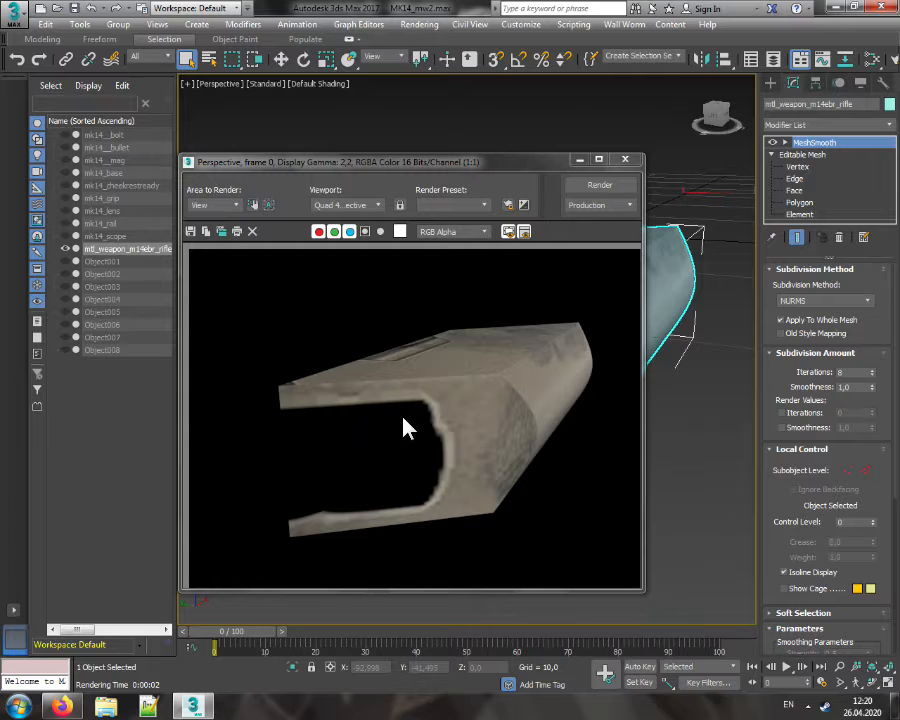
click(629, 161)
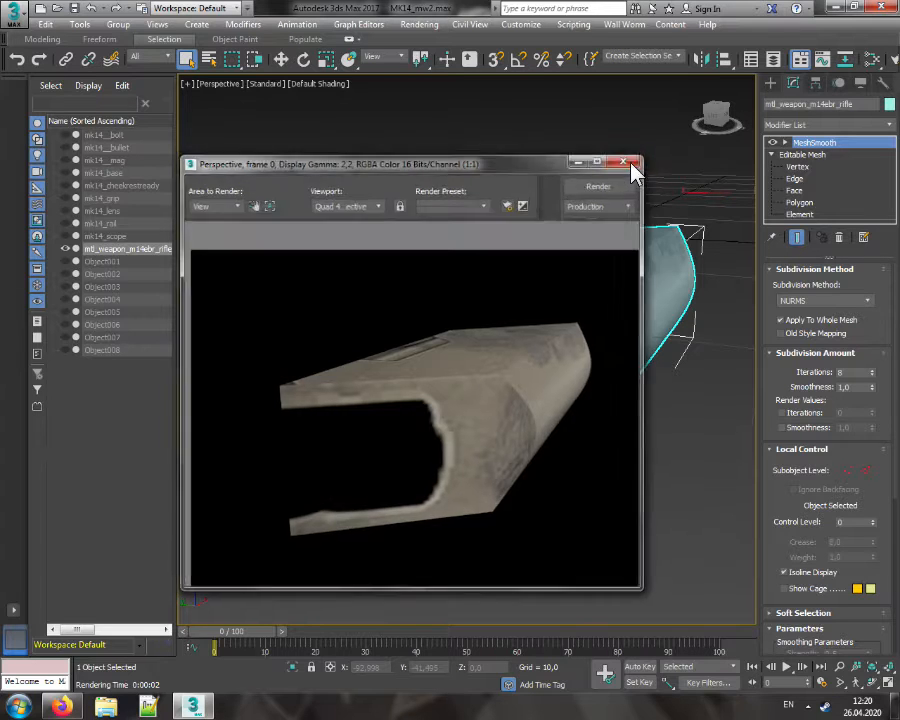
Set the MeshSmooth iterations back to 1, review the cheek rest's shape, and clear the selection
drag(712, 120, 663, 187)
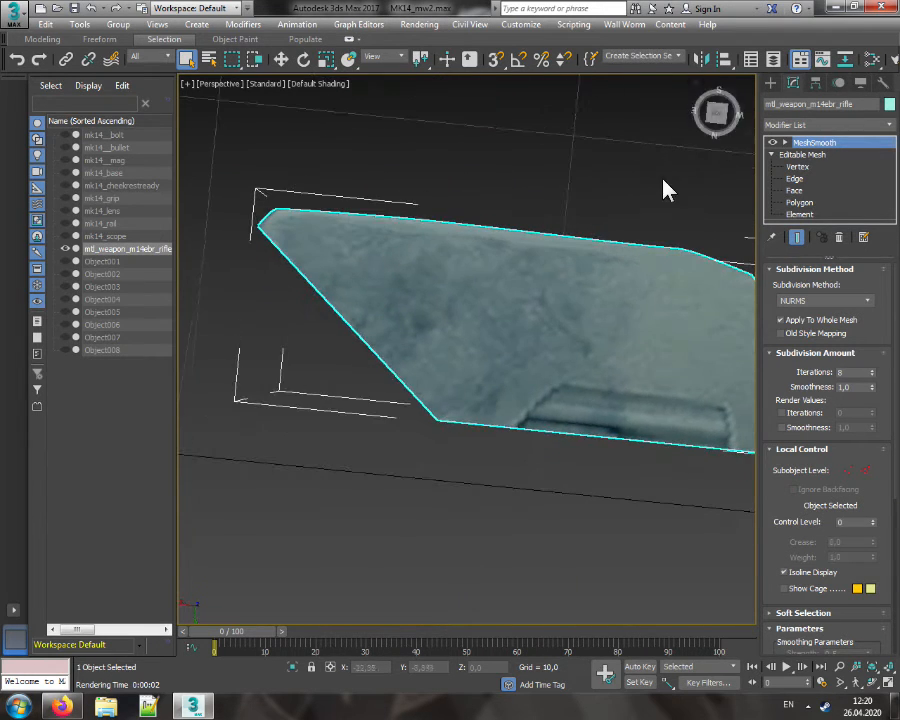
middle_drag(663, 187, 589, 220)
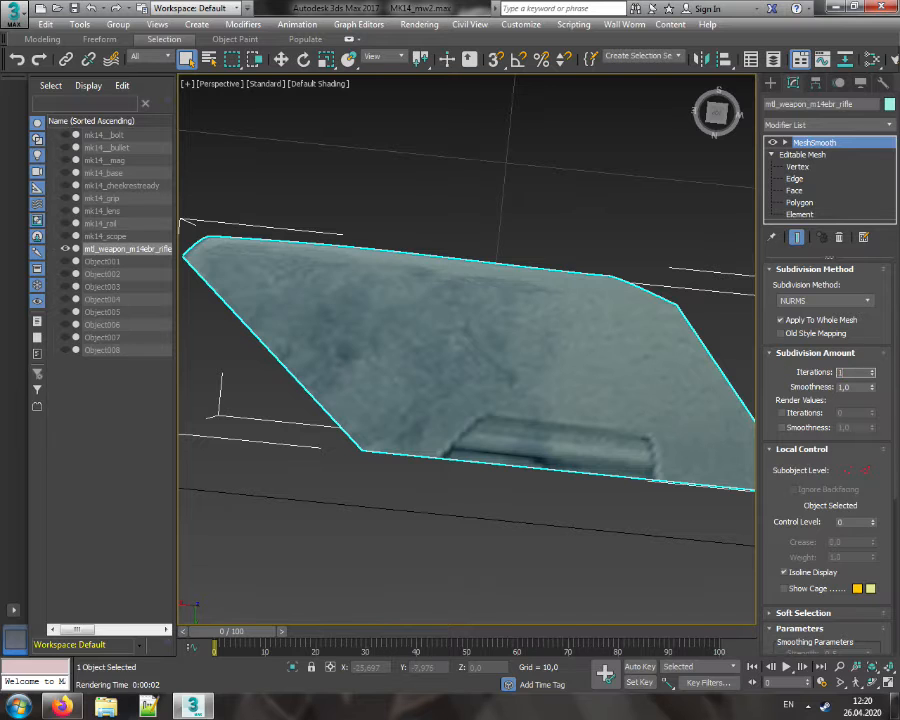
key(Return)
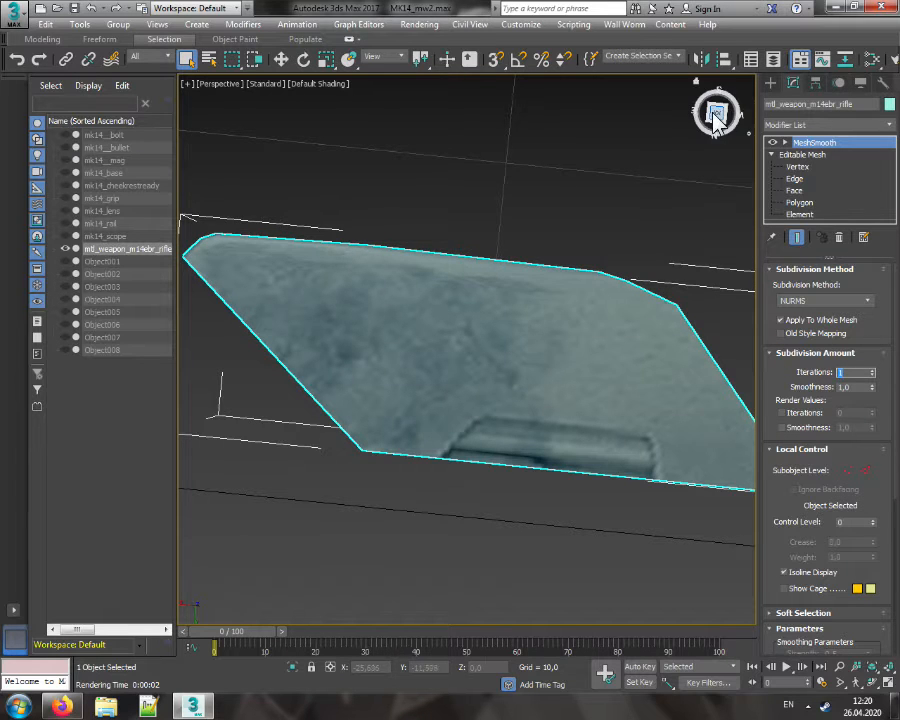
drag(713, 122, 640, 95)
alt+middle_drag(650, 200, 593, 309)
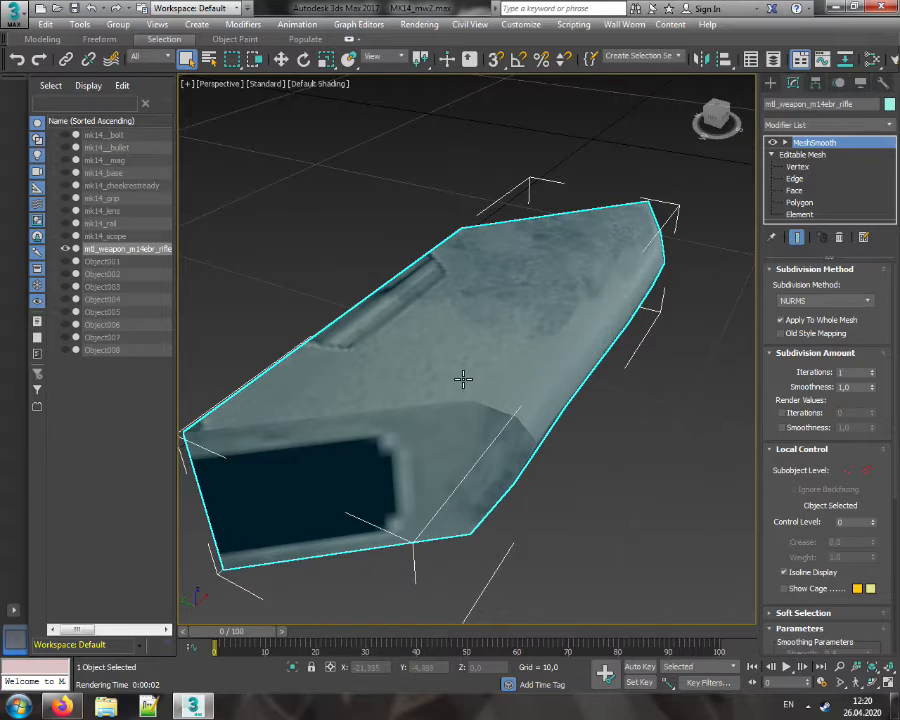
scroll(463, 378, down, 5)
click(580, 262)
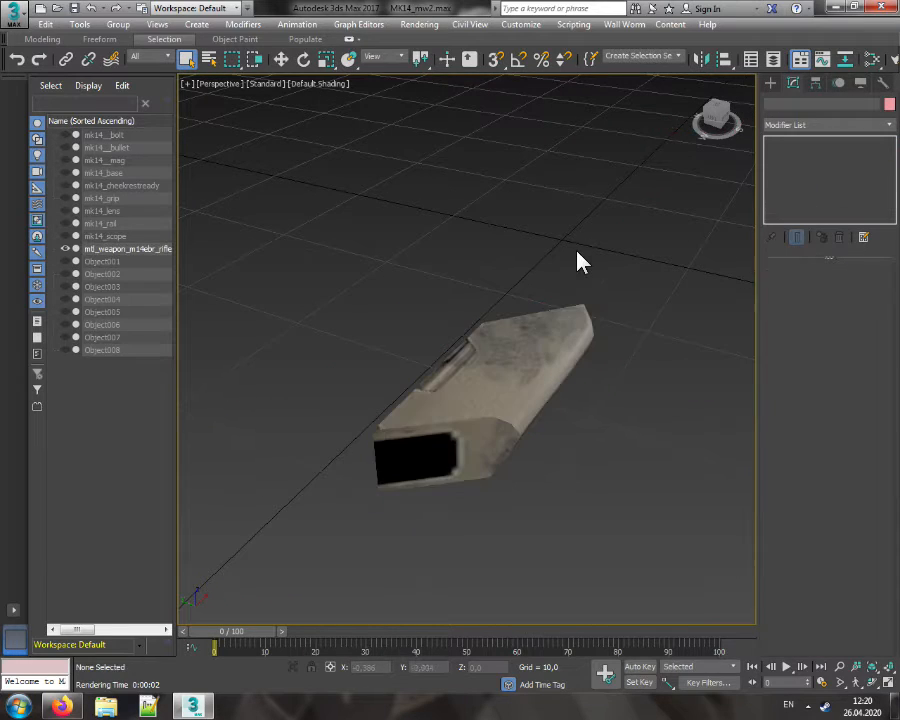
Unhide all objects, delete the mtl_weapon_m14ebr_rifle mesh, and check the remaining mk14_cheekrestready part on the stock
right_click(570, 228)
click(610, 175)
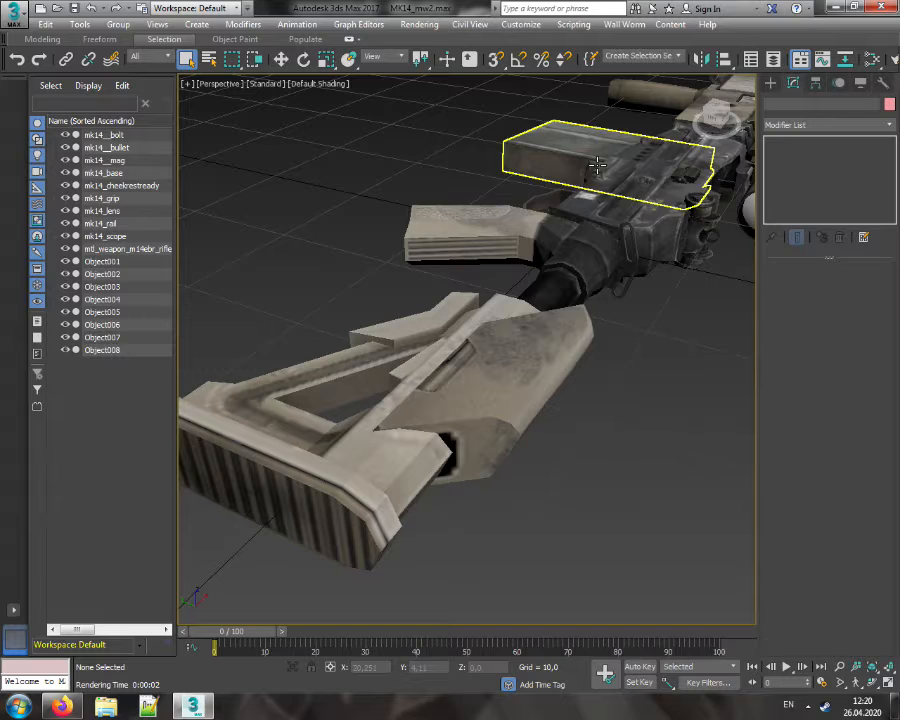
click(131, 250)
key(Delete)
click(458, 418)
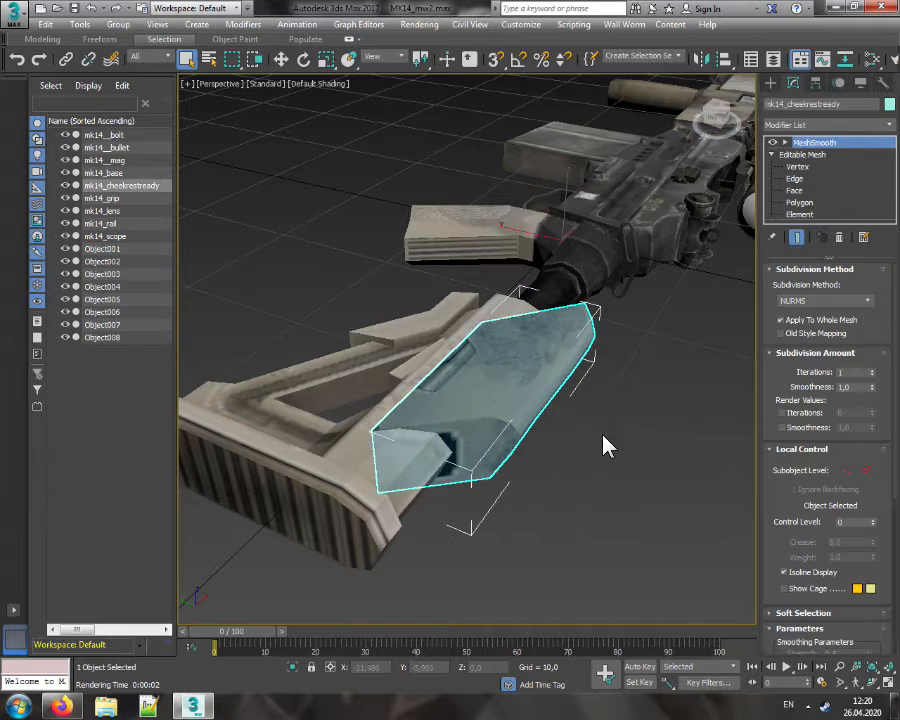
click(653, 428)
Examine the assembled rifle from the stock and cheek rest to the grip, magazine, scope and barrel
drag(705, 118, 722, 126)
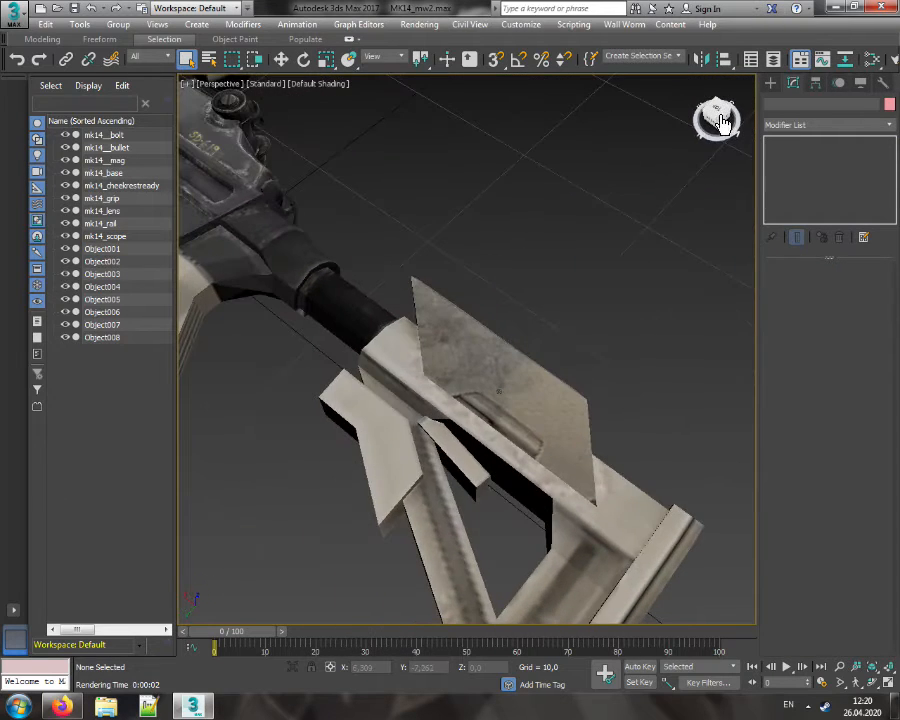
middle_drag(547, 273, 694, 238)
middle_drag(635, 301, 445, 300)
drag(708, 122, 710, 118)
scroll(425, 337, down, 3)
middle_drag(425, 337, 591, 406)
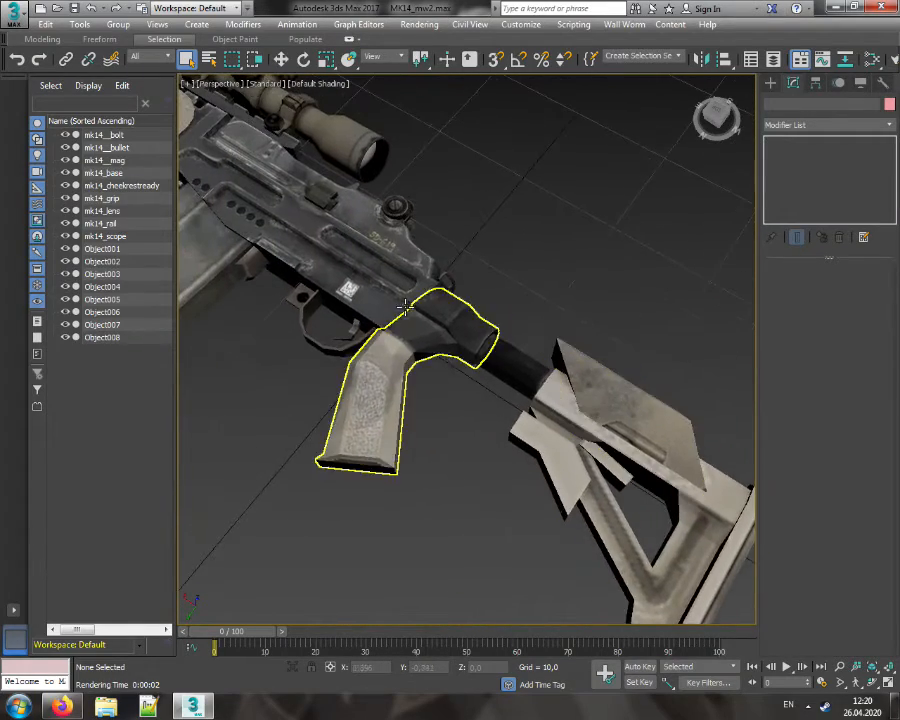
middle_drag(404, 304, 501, 399)
mouse_move(716, 130)
mouse_down()
mouse_move(717, 112)
mouse_move(707, 117)
mouse_up()
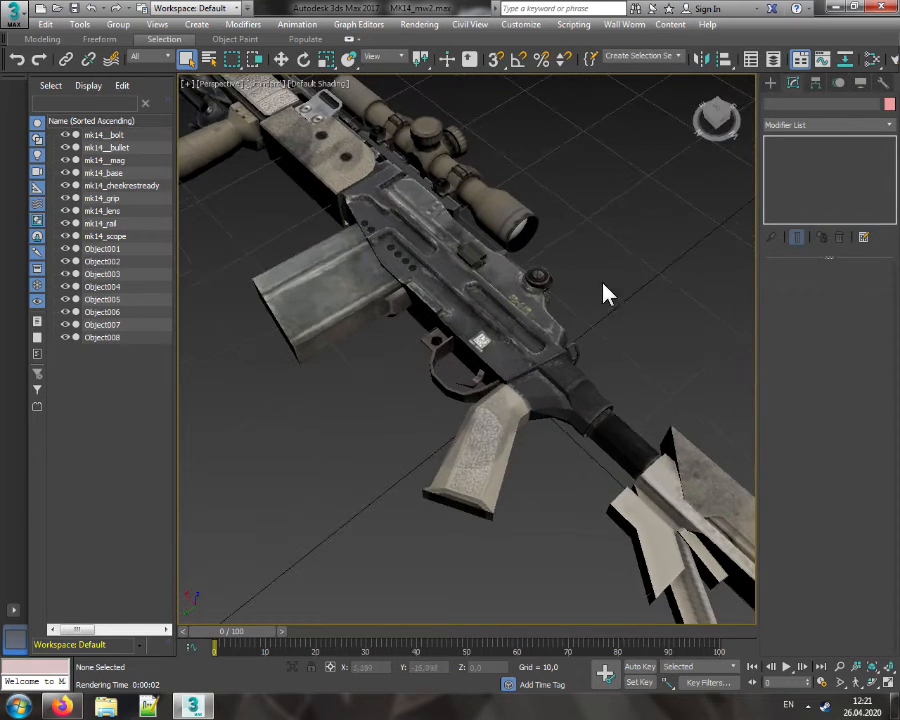
scroll(498, 343, up, 2)
scroll(498, 343, down, 3)
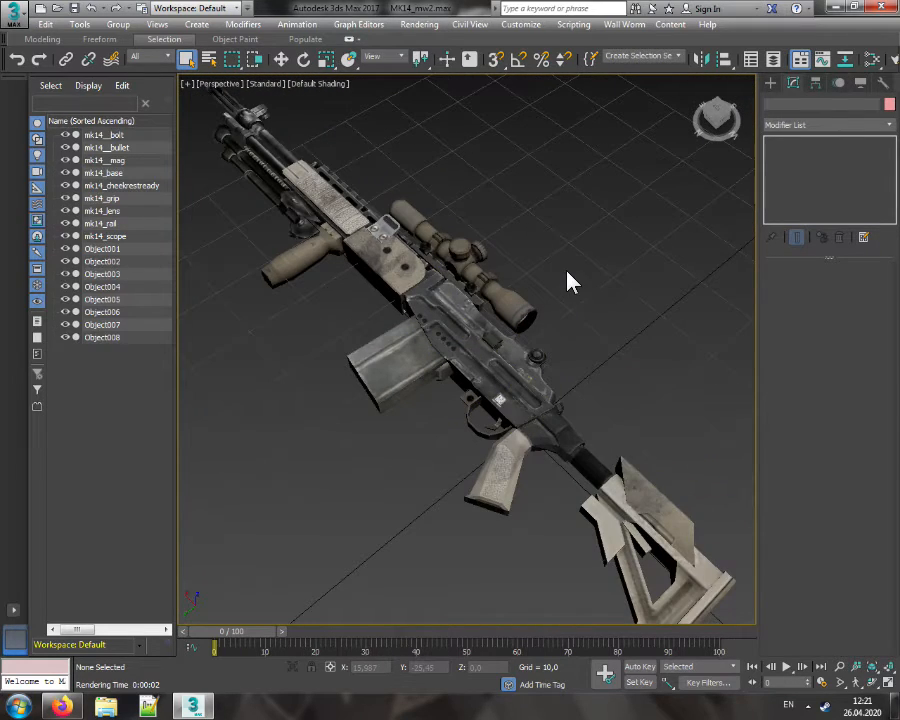
Open the _Karambit_bo1 scene from the BO1 scenes folder
click(12, 14)
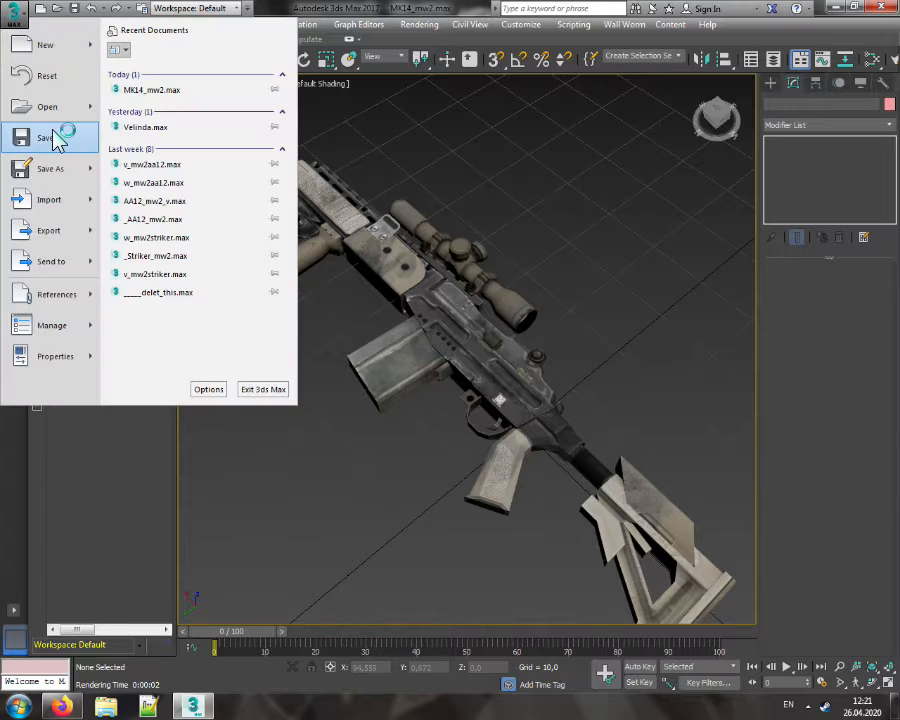
click(42, 106)
click(291, 58)
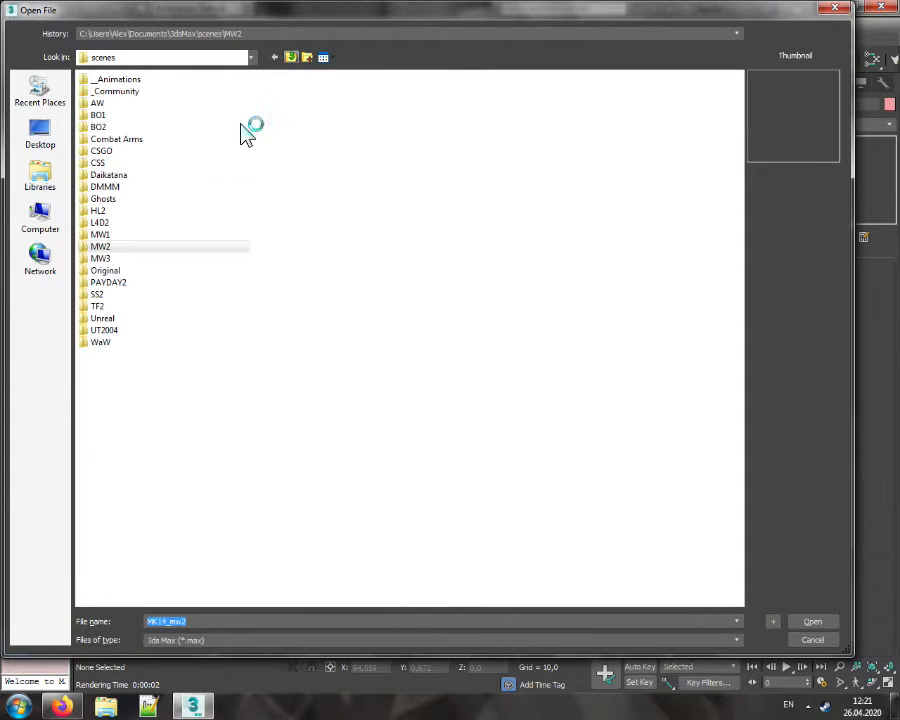
double_click(100, 115)
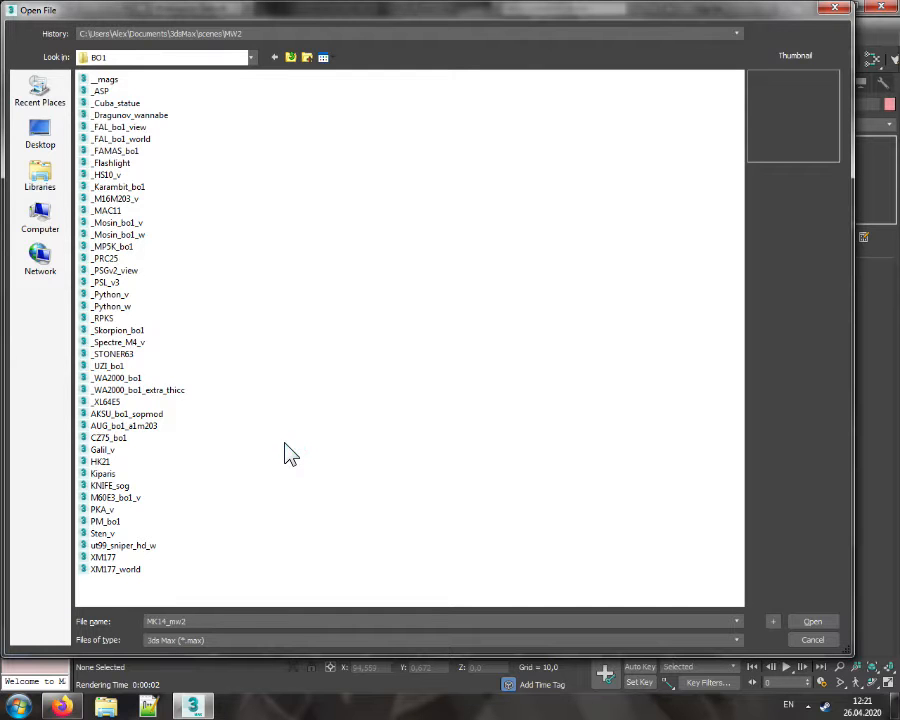
double_click(115, 188)
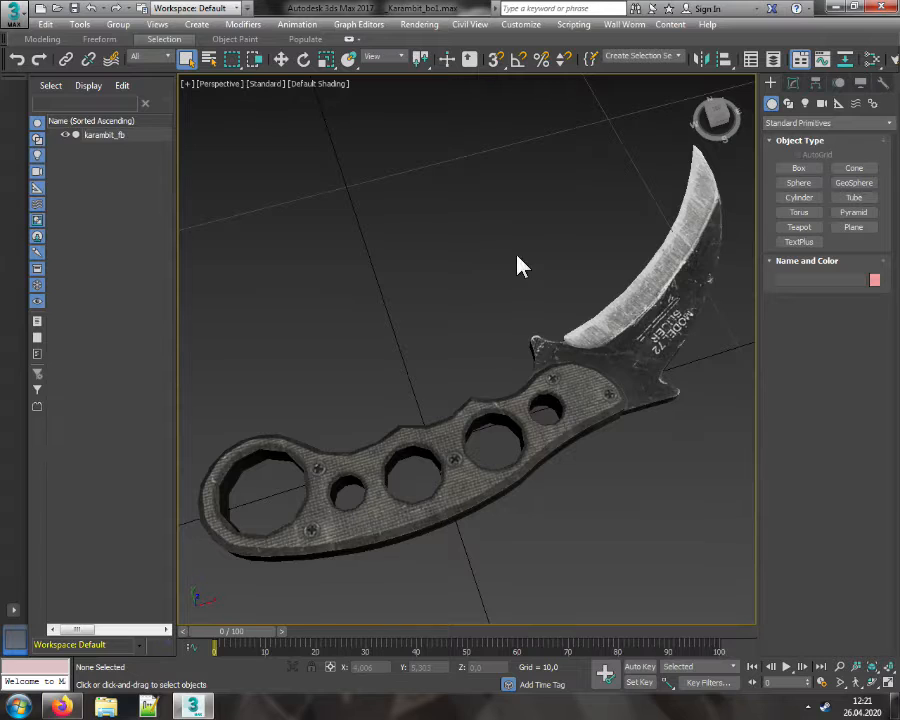
Apply a MeshSmooth modifier to the karambit_fb knife, with its surface separated by smoothing groups
click(610, 300)
click(793, 83)
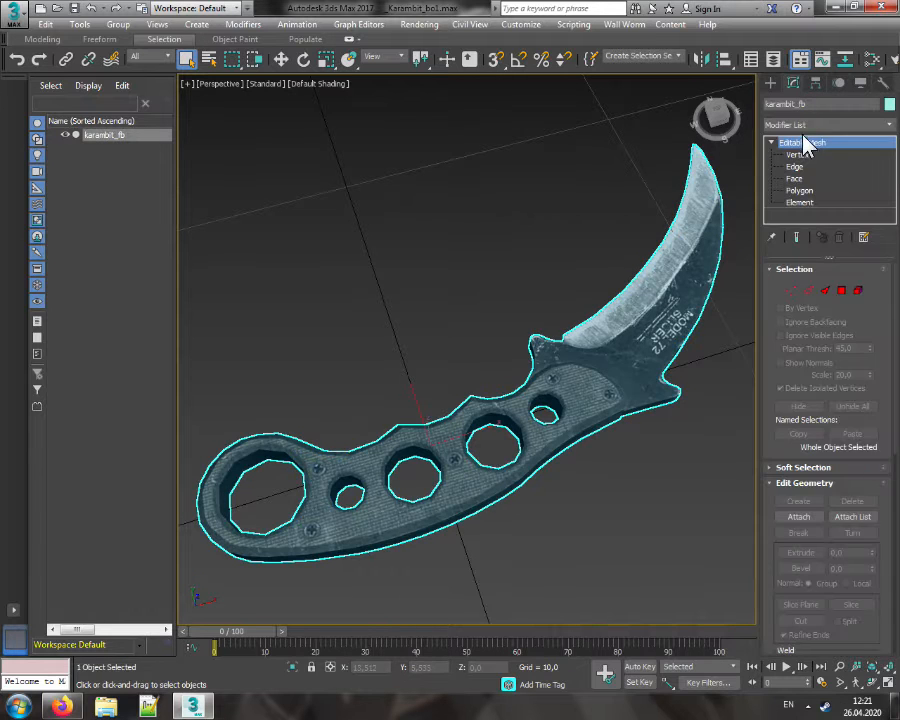
click(800, 125)
scroll(812, 428, down, 8)
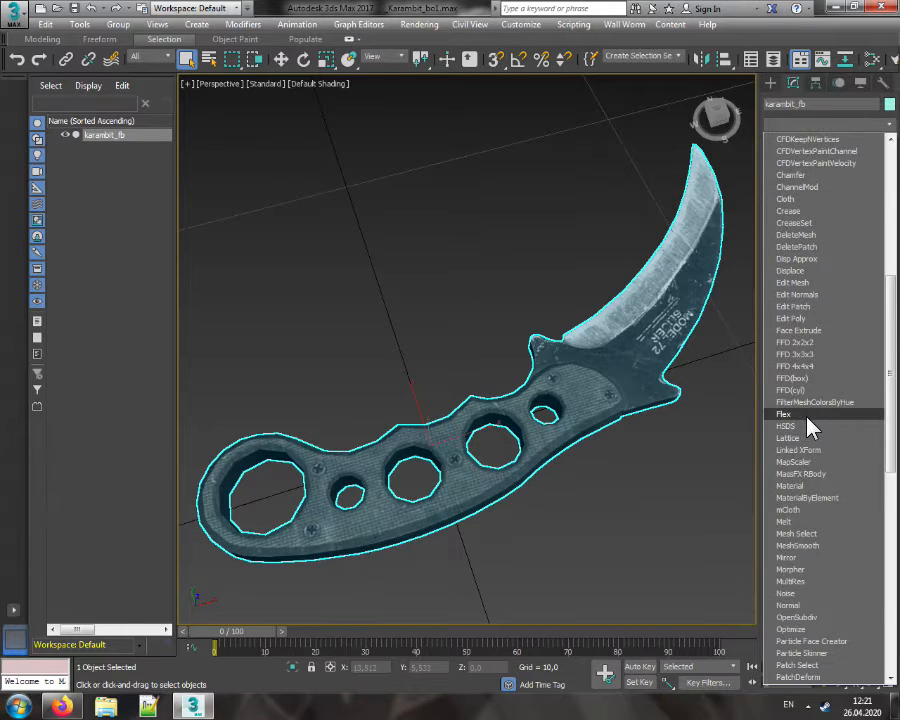
scroll(812, 428, down, 2)
click(808, 474)
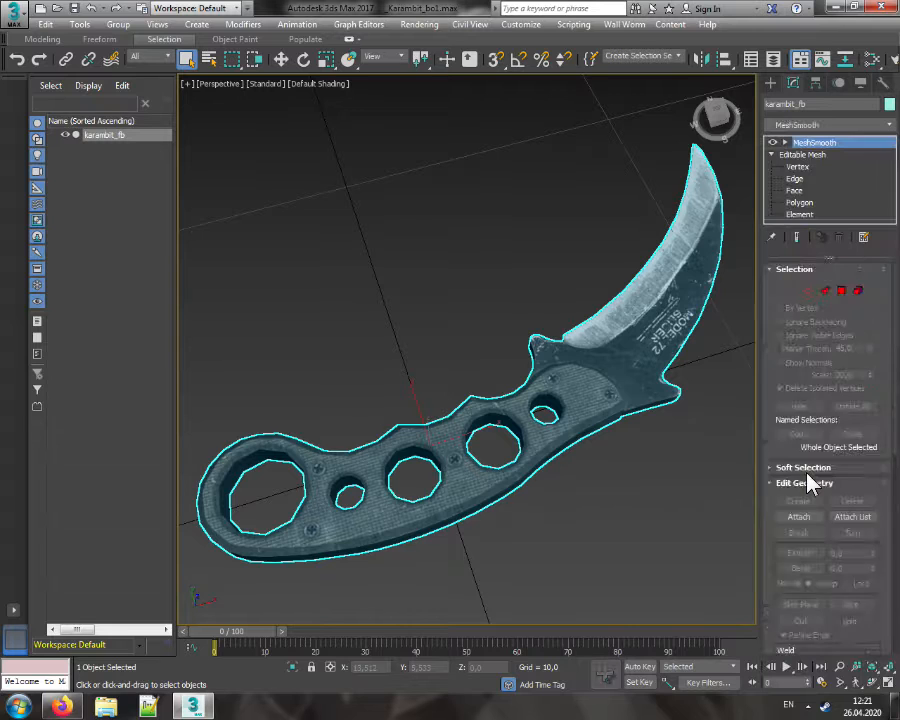
drag(896, 346, 892, 468)
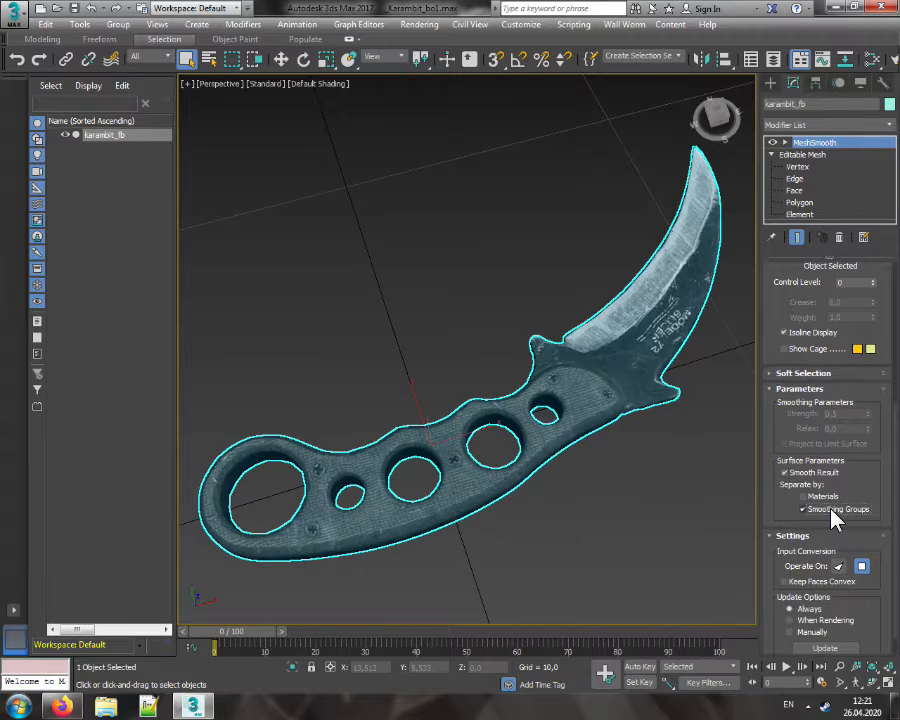
click(803, 509)
Compare the knife handle's holes and edges between the base Editable Mesh and the MeshSmooth result
mouse_move(713, 115)
mouse_down()
mouse_move(690, 150)
mouse_move(694, 134)
mouse_up()
middle_drag(616, 237, 563, 279)
scroll(583, 254, up, 2)
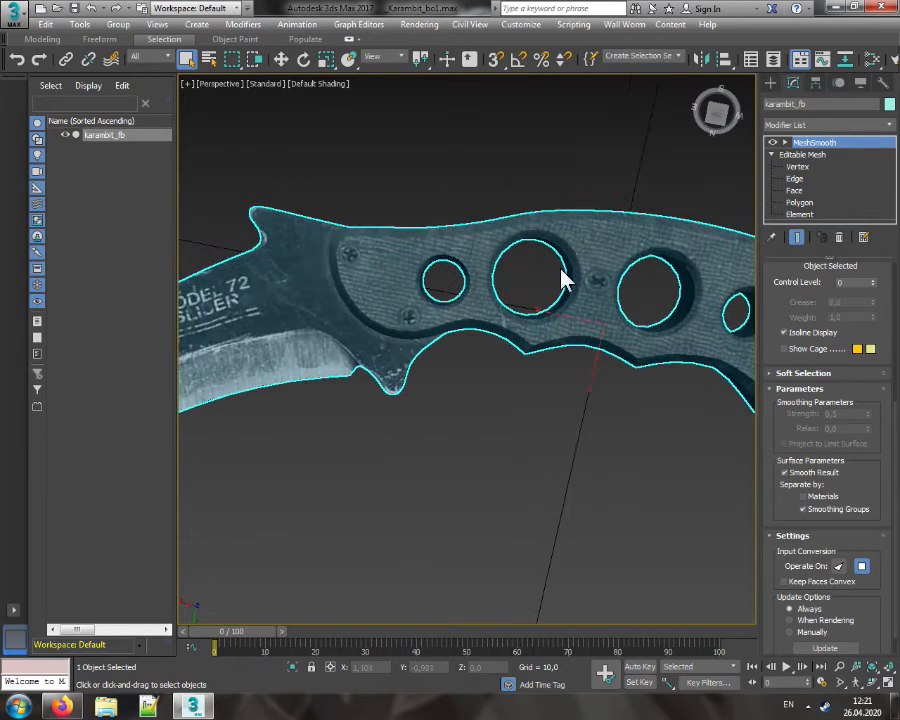
click(806, 155)
middle_drag(594, 281, 426, 281)
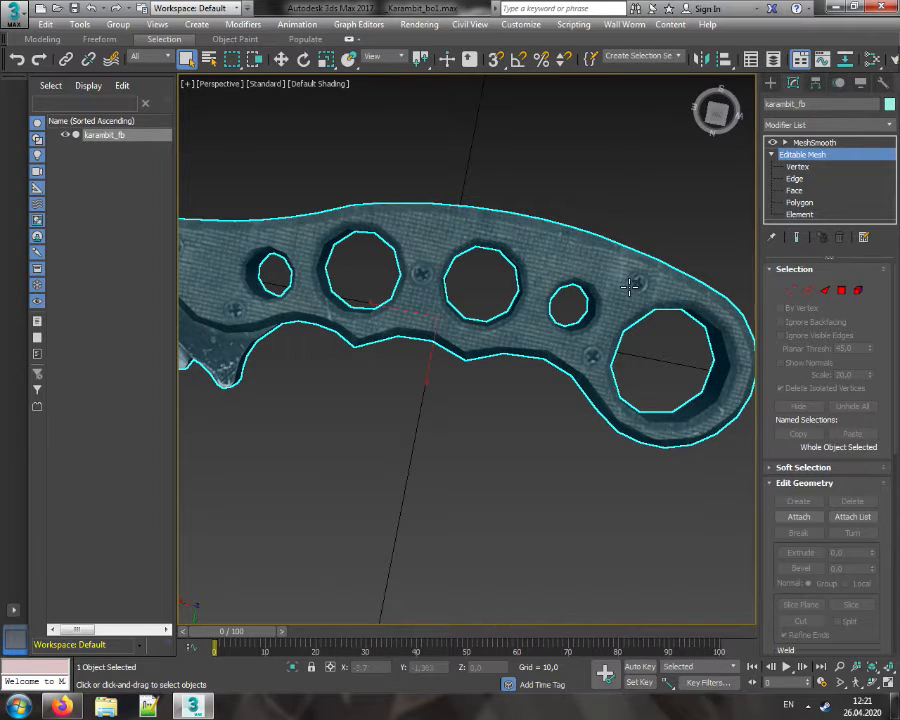
middle_drag(500, 279, 571, 321)
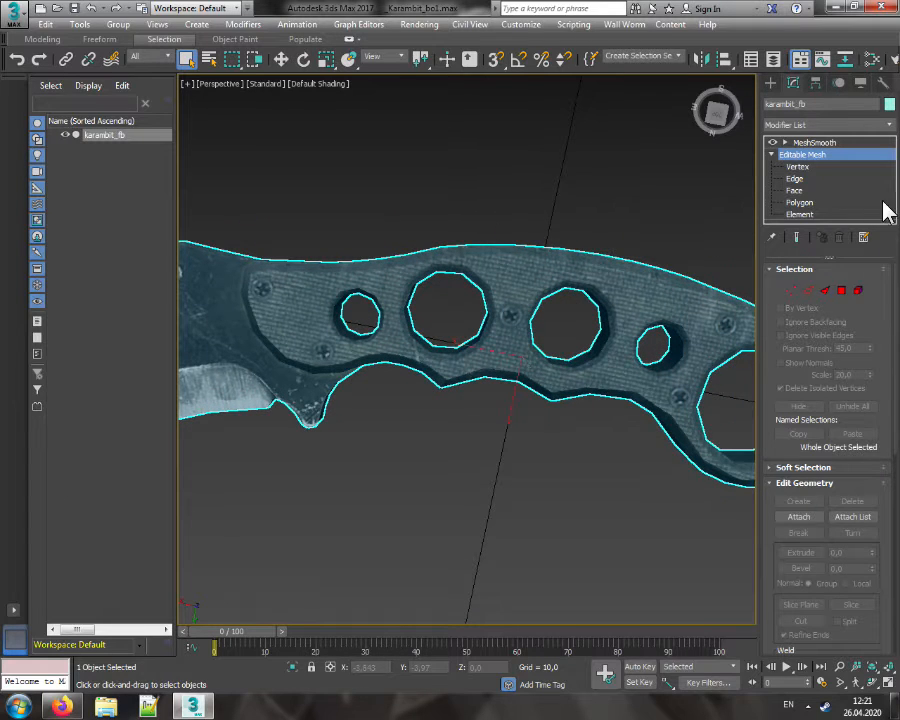
click(815, 143)
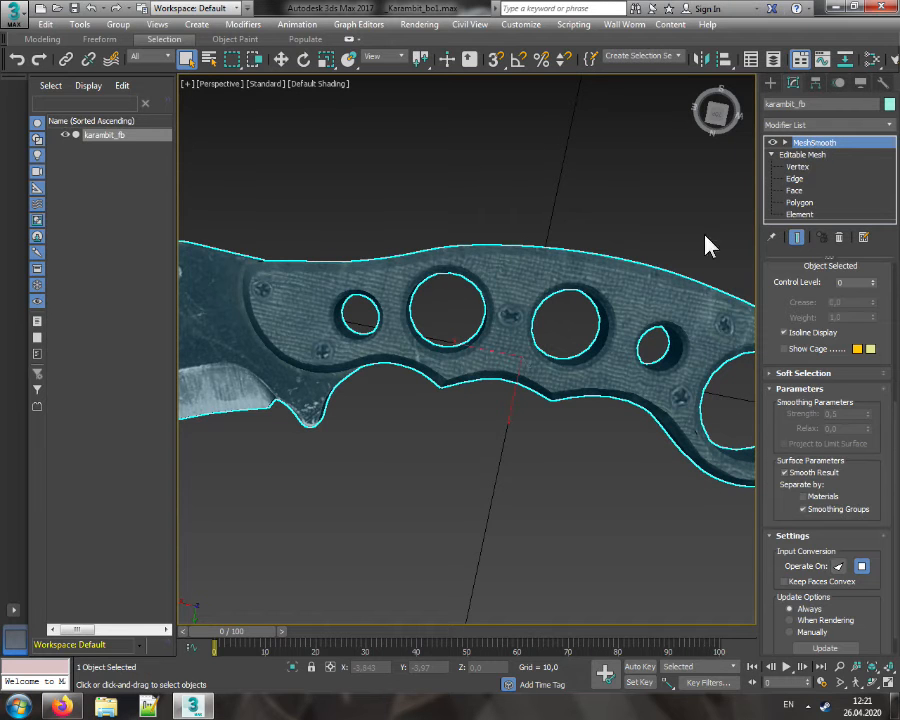
Render the smoothed handle's middle section and its finger-ring end, closing each render window after inspection
click(419, 24)
click(425, 40)
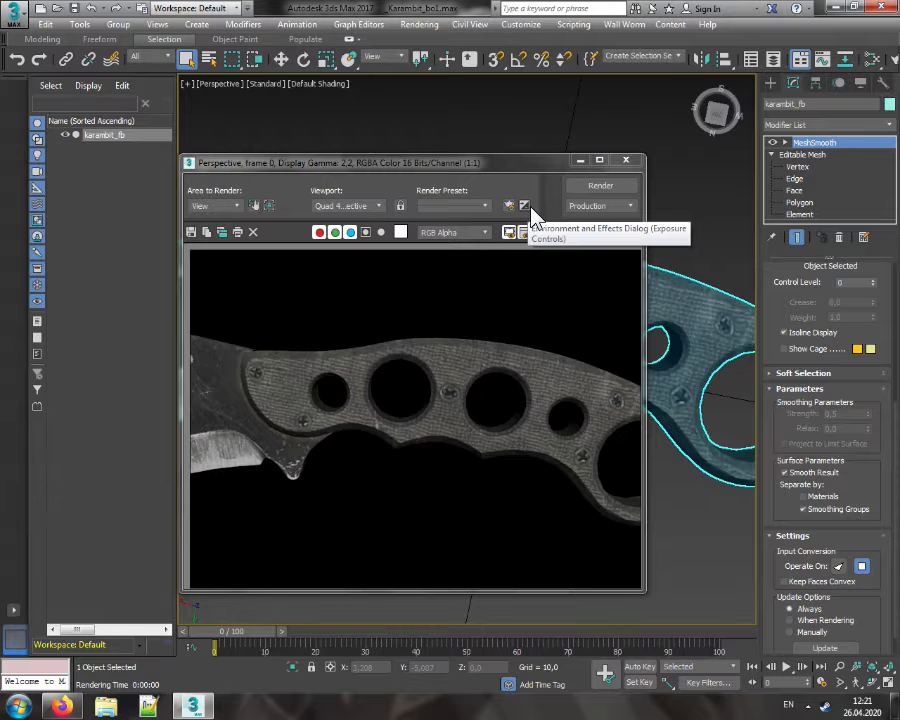
click(626, 162)
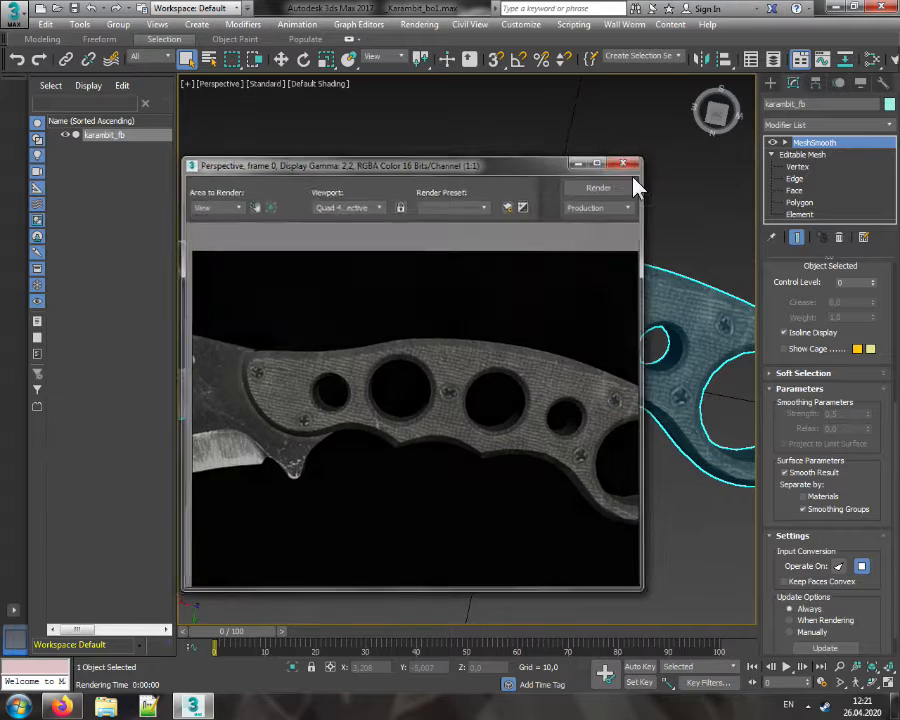
middle_drag(707, 350, 469, 321)
click(419, 24)
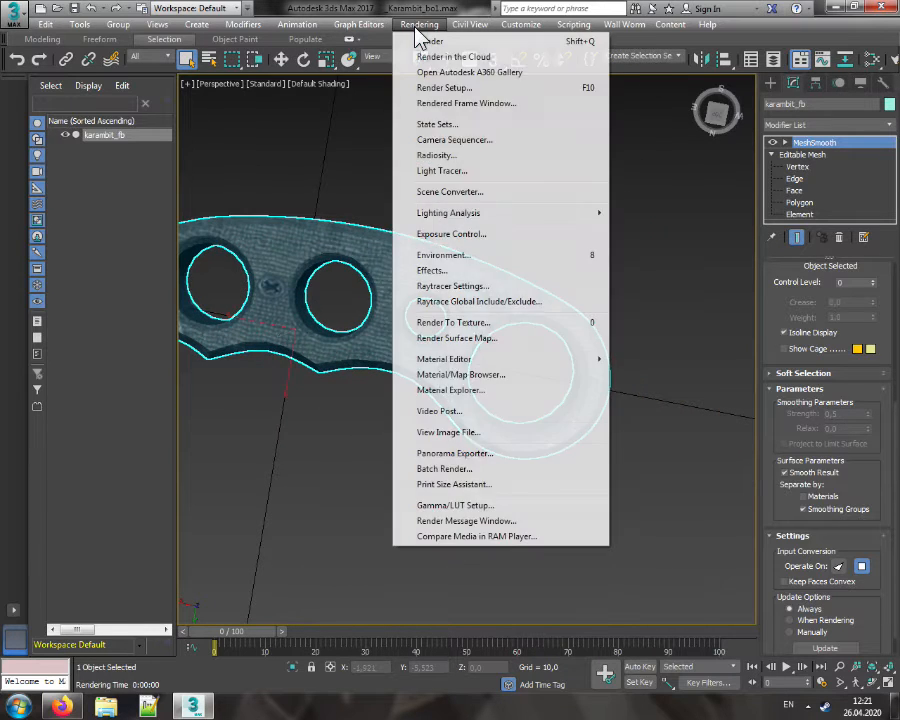
click(422, 38)
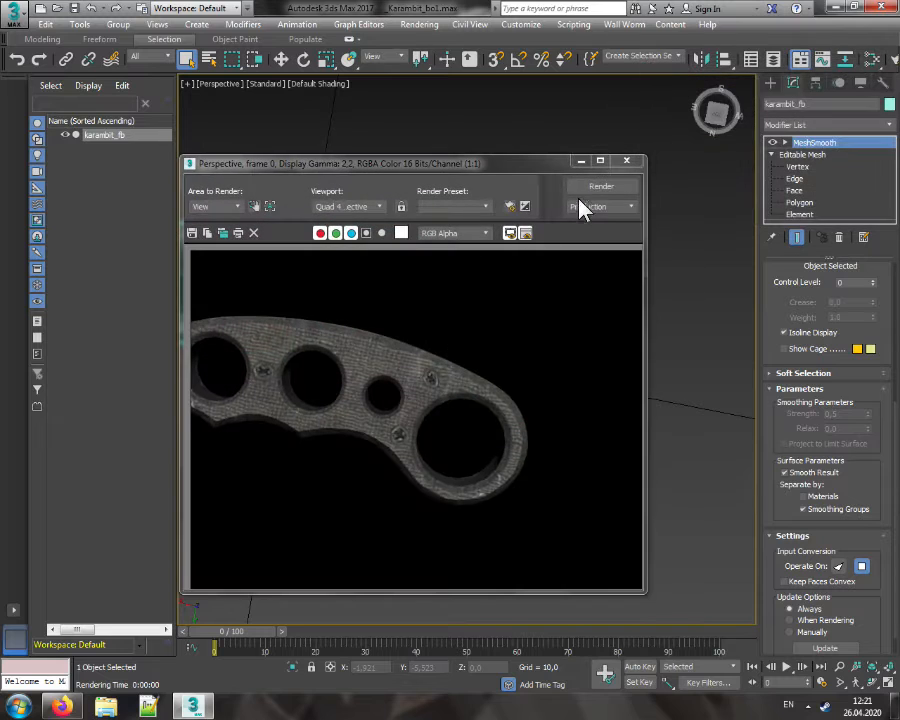
click(625, 161)
Render a close-up of the smoothed blade around the MODEL 72 SLICER marking, and close the render window
middle_drag(361, 359, 492, 368)
scroll(418, 338, down, 2)
middle_drag(358, 325, 602, 322)
scroll(389, 333, up, 5)
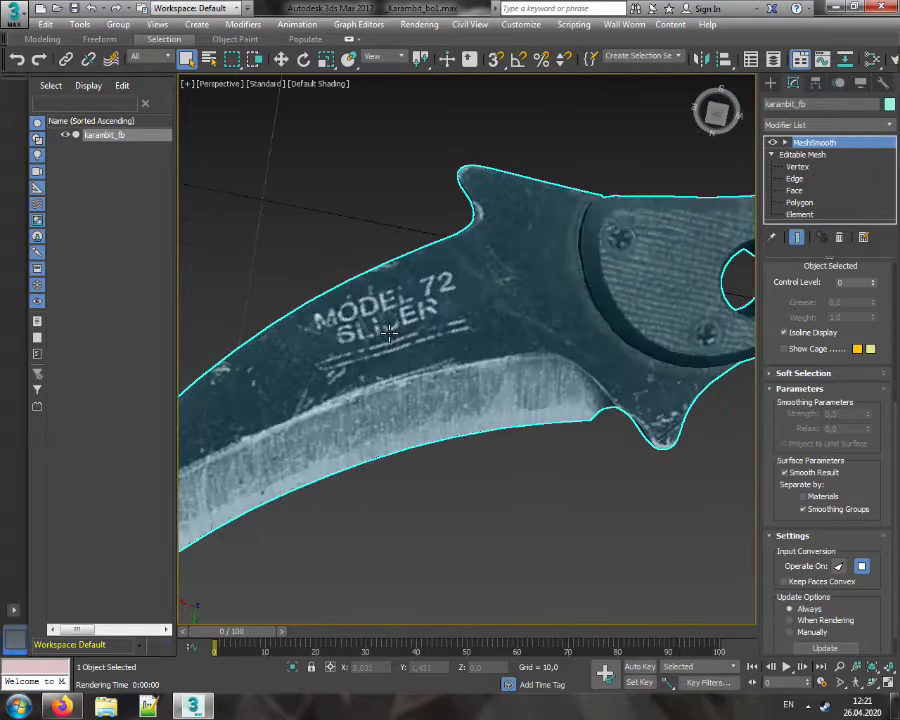
click(419, 24)
click(425, 40)
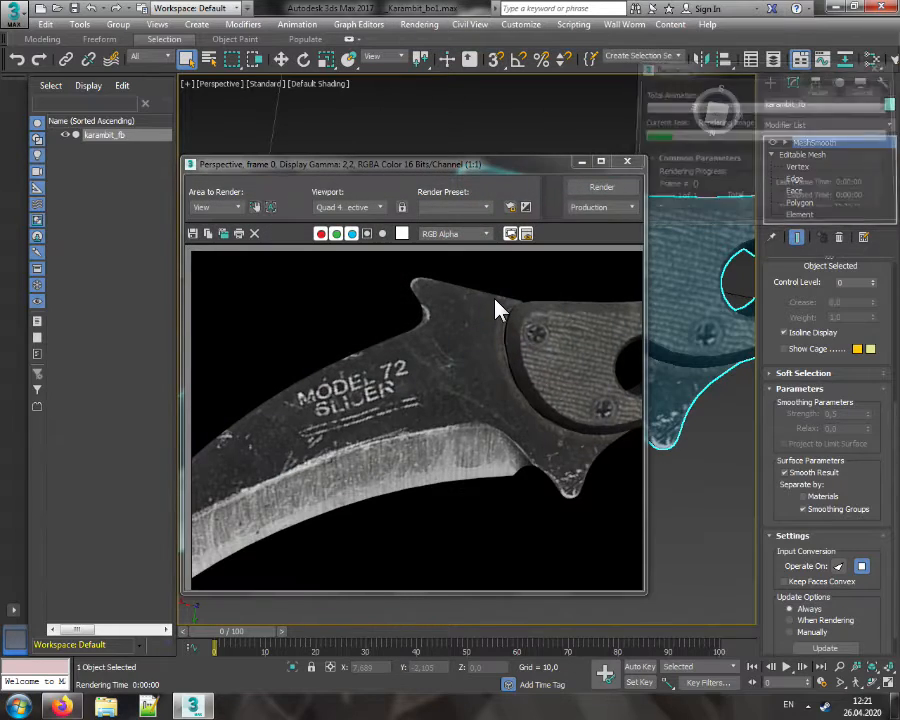
click(628, 163)
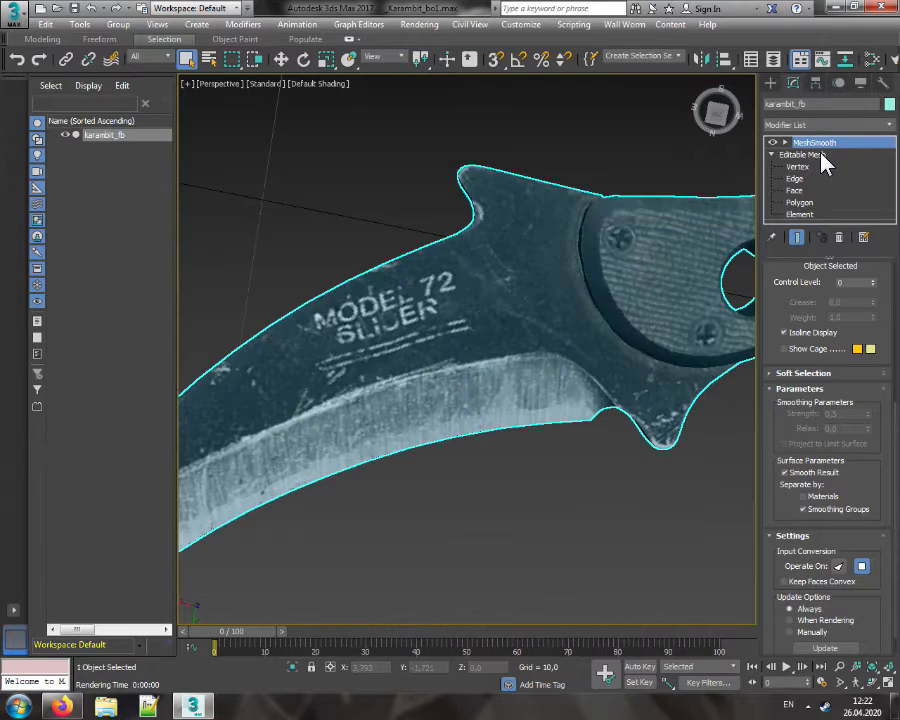
Switch to the unsmoothed Editable Mesh and examine the knife's blade, handle holes and finger grooves from both sides
click(824, 155)
middle_drag(470, 306, 456, 384)
scroll(456, 384, down, 5)
middle_drag(550, 380, 490, 344)
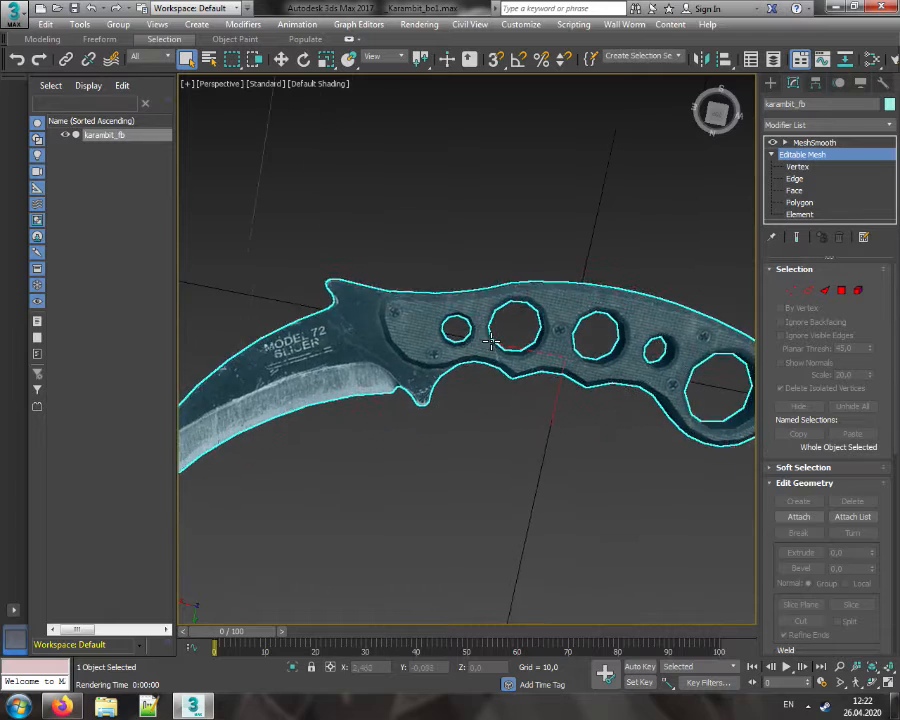
scroll(490, 344, down, 2)
drag(708, 108, 712, 150)
alt+middle_drag(600, 300, 440, 385)
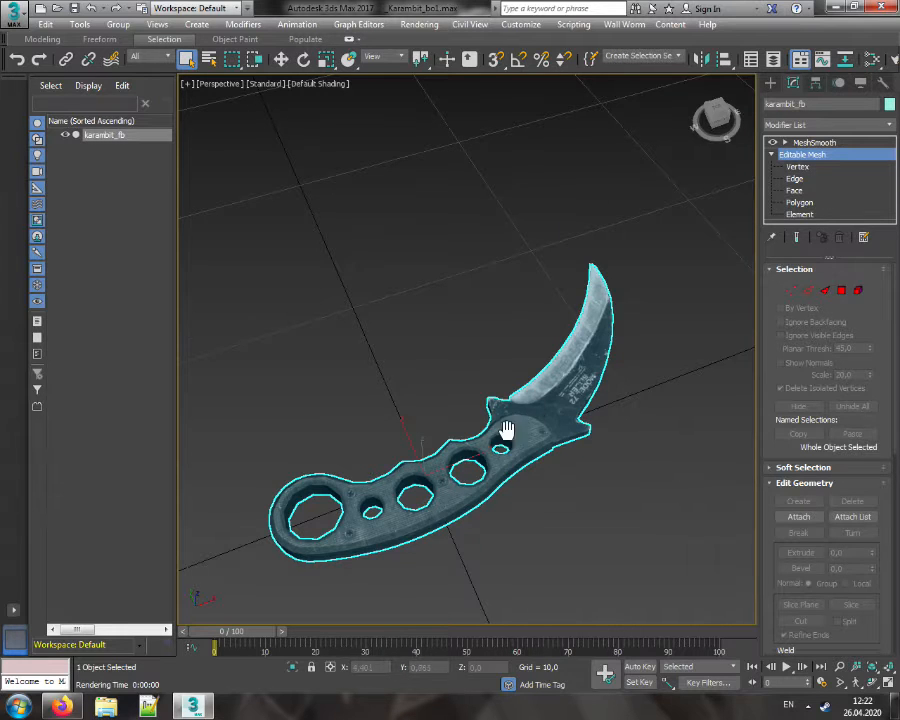
middle_drag(507, 430, 462, 341)
scroll(485, 390, up, 5)
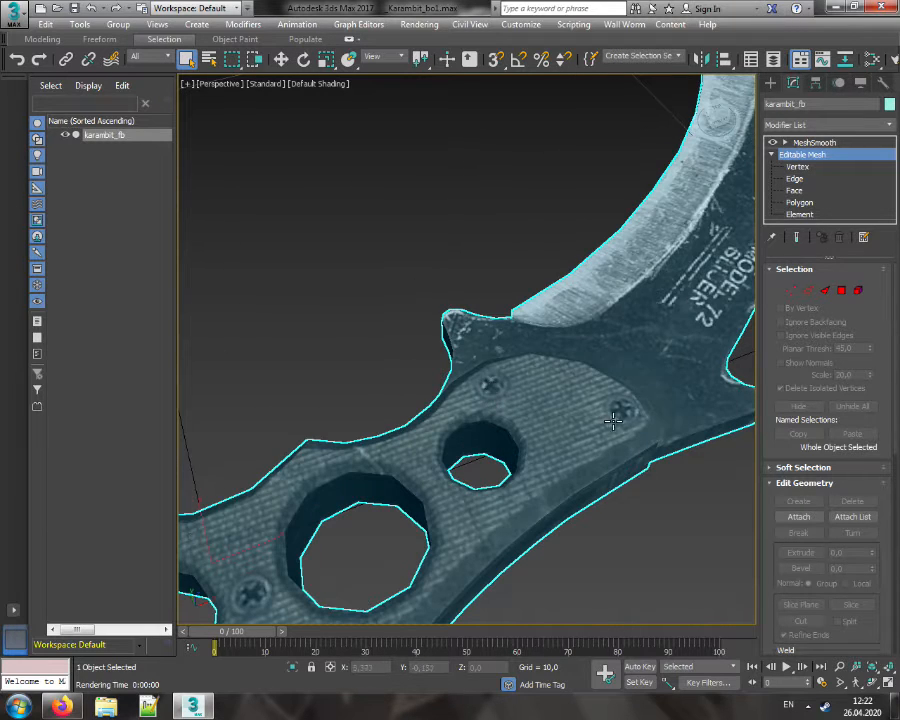
middle_drag(556, 439, 585, 412)
scroll(585, 412, down, 3)
middle_drag(443, 484, 543, 415)
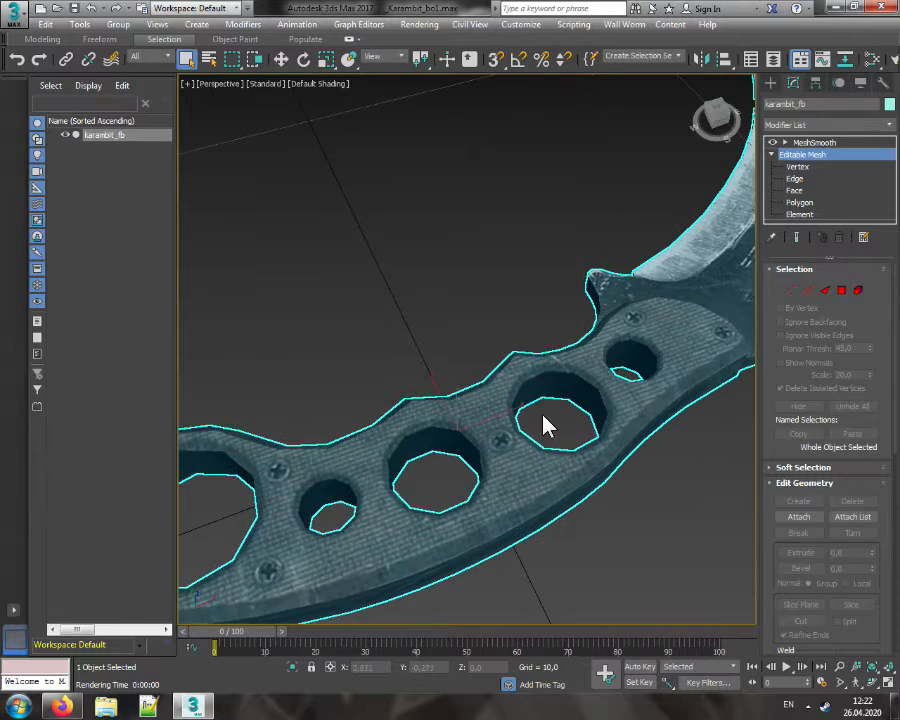
scroll(520, 444, down, 6)
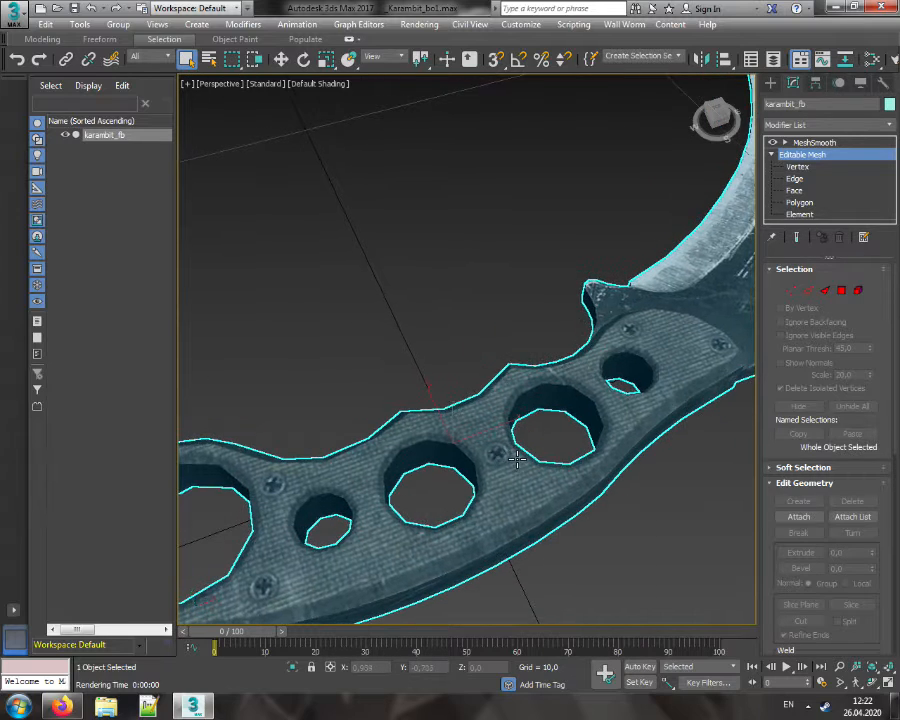
scroll(500, 452, up, 1)
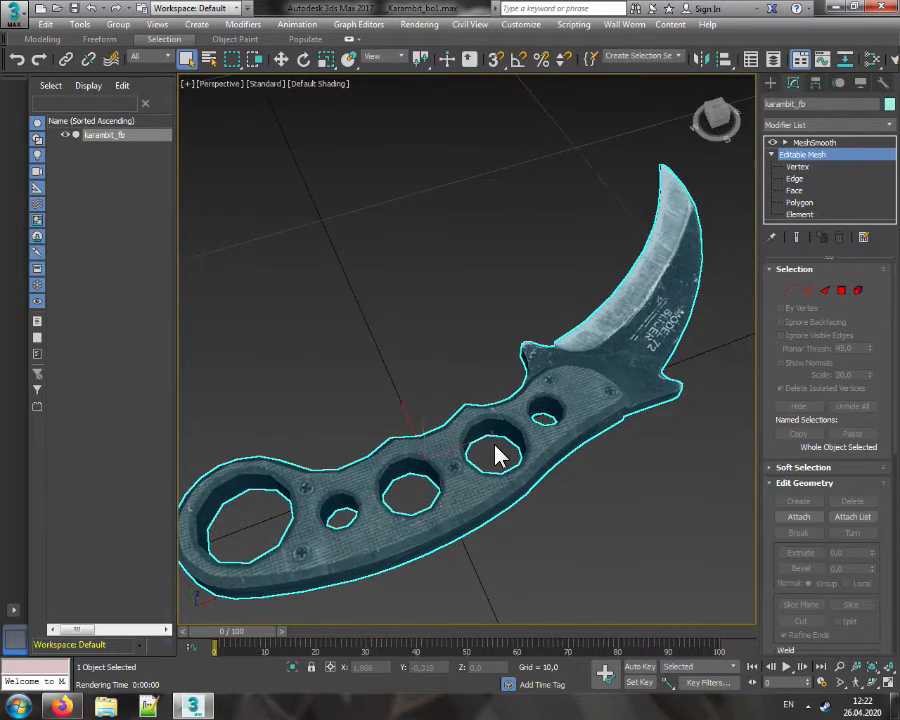
Remove the MeshSmooth modifier from the knife and clear the selection
click(816, 143)
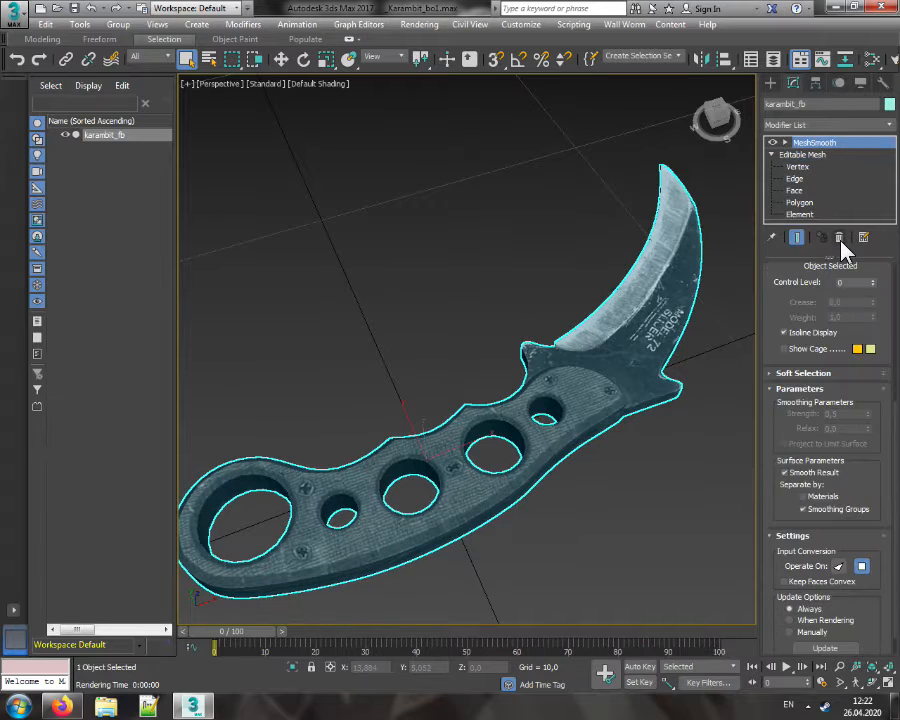
click(839, 238)
click(516, 256)
middle_drag(462, 282, 477, 278)
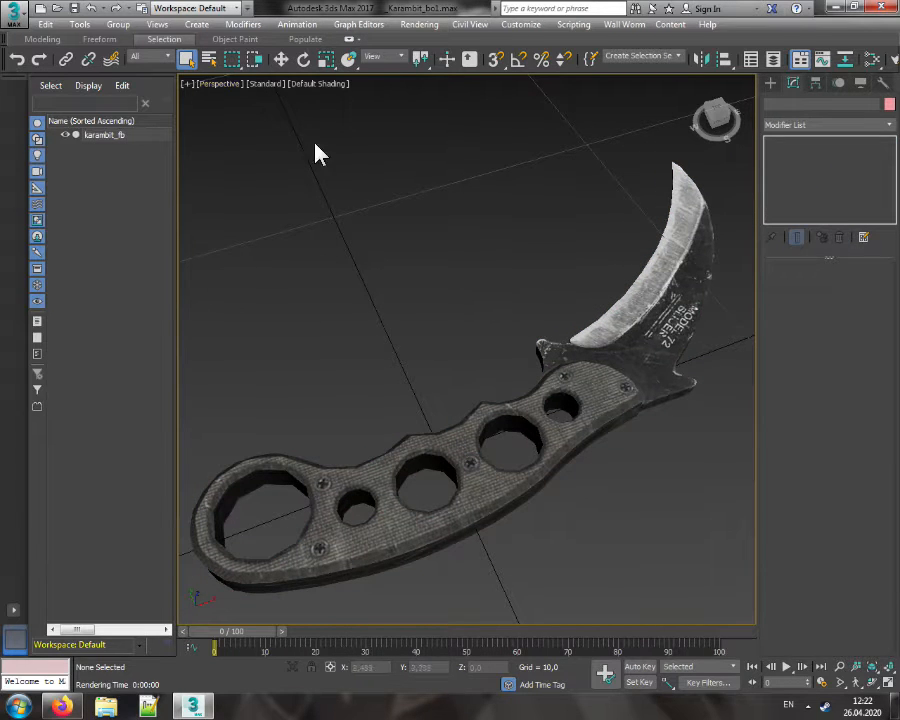
Open the G28_v scene from the Ghosts folder without saving the changes to the knife scene
click(14, 12)
click(46, 100)
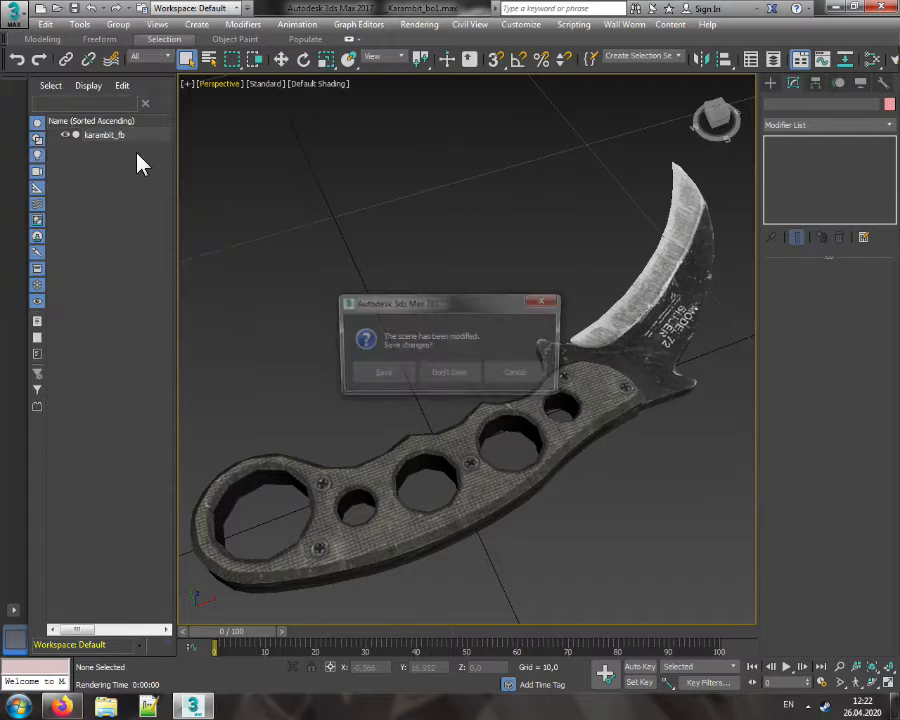
click(450, 375)
click(290, 58)
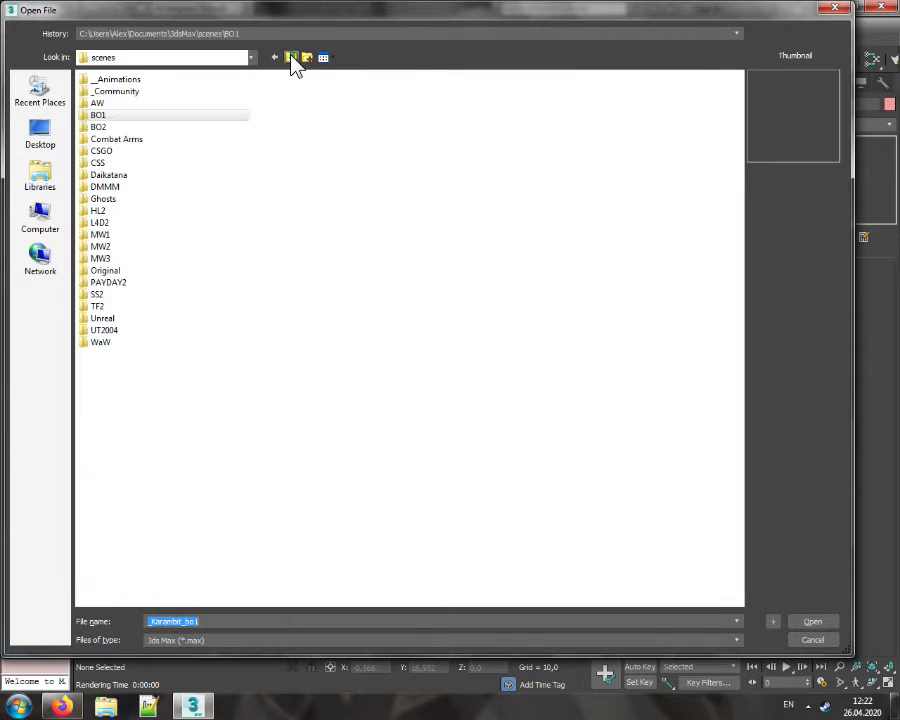
double_click(130, 204)
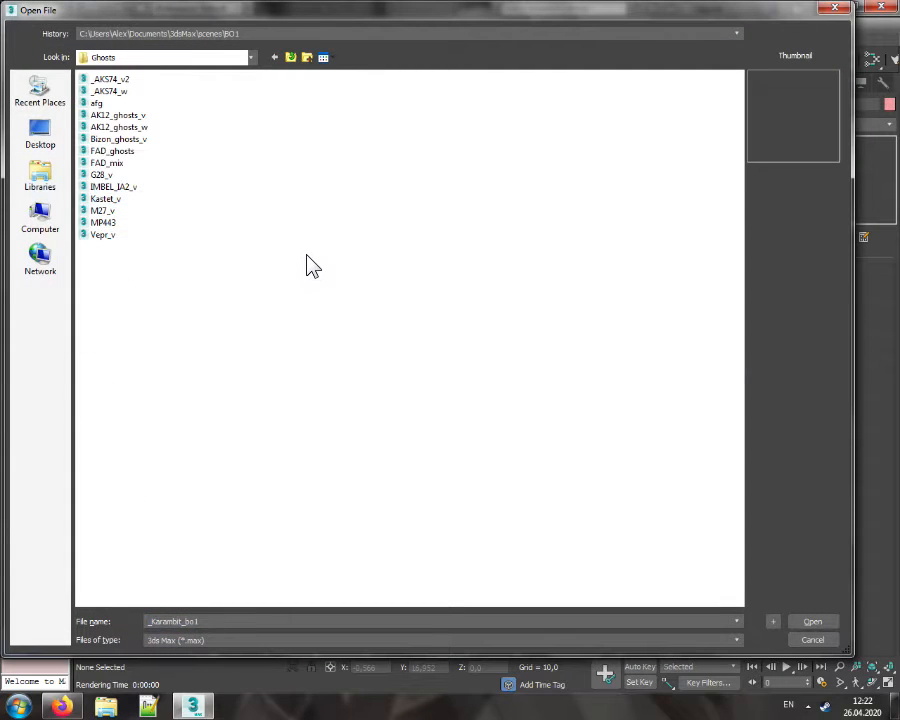
click(84, 176)
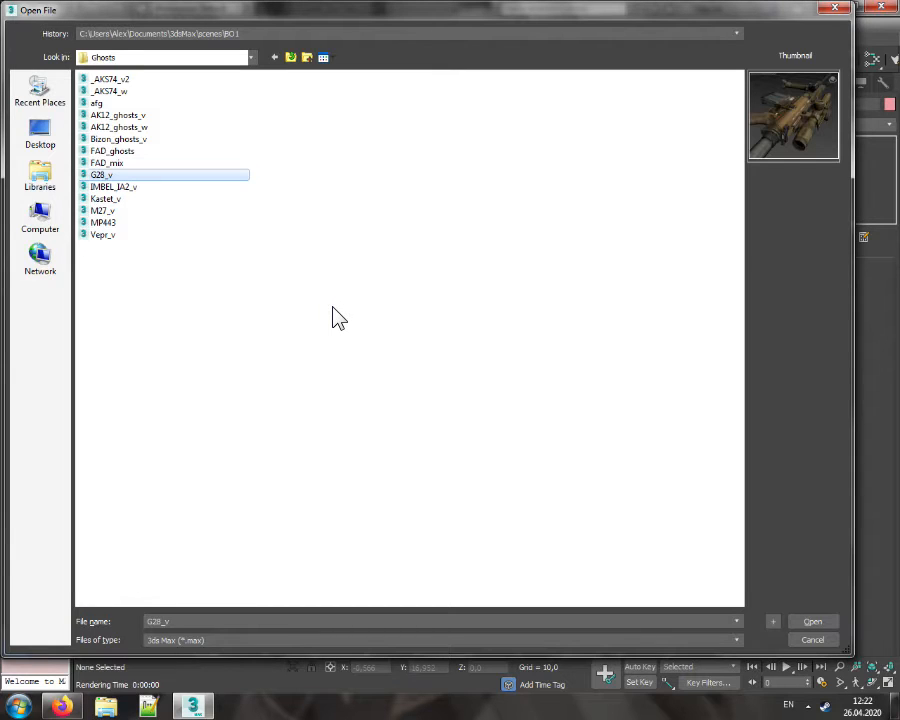
double_click(100, 175)
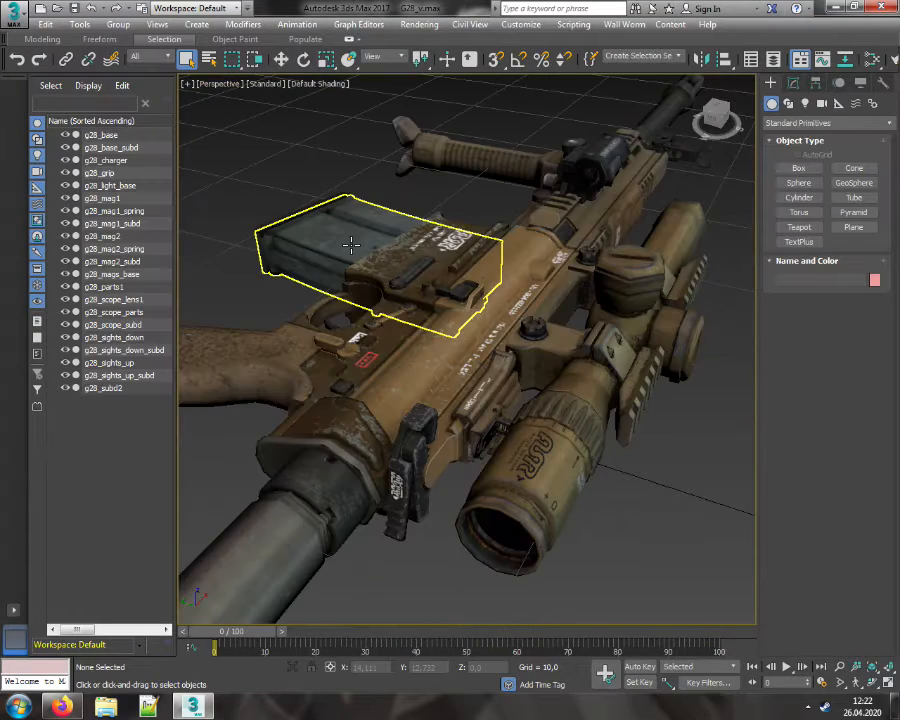
Select the g28_scope_subd scope, show its modifier stack, and examine the scope and the neighbouring rifle parts
drag(717, 122, 713, 182)
scroll(605, 389, up, 3)
scroll(605, 389, up, 2)
click(605, 382)
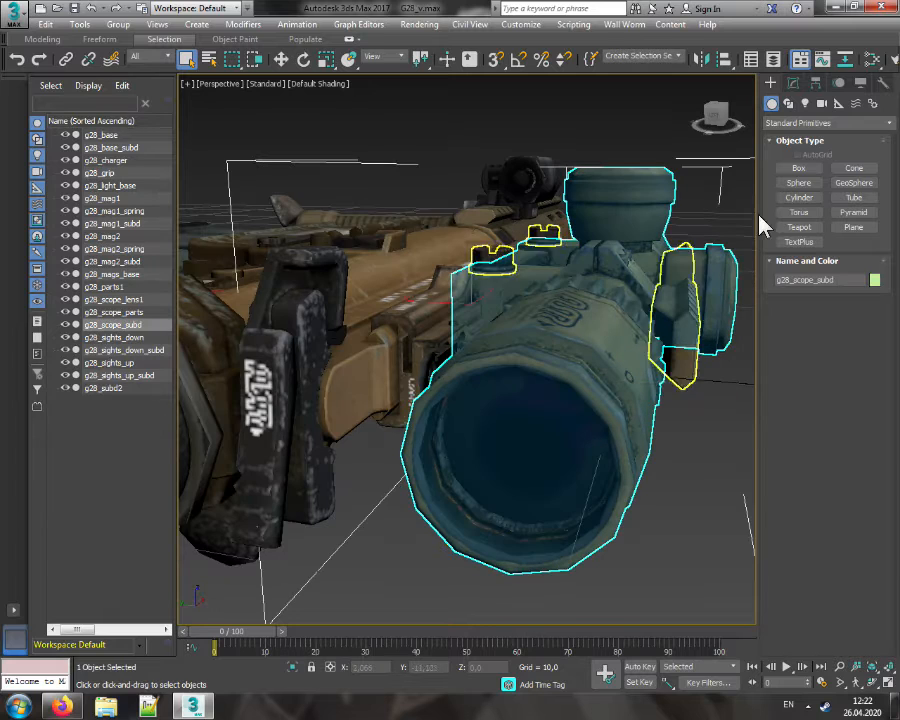
click(791, 86)
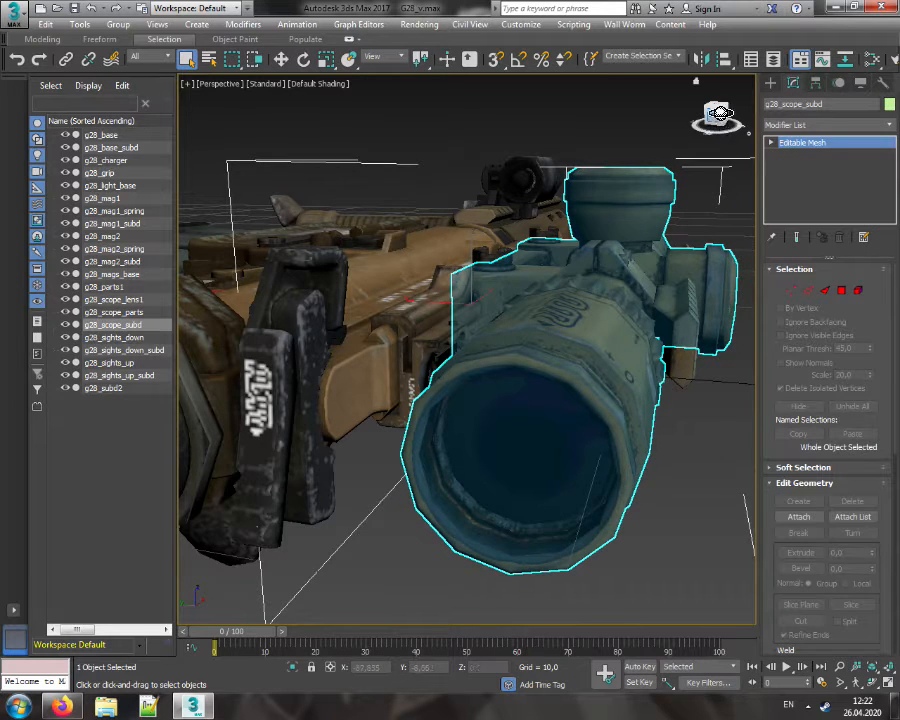
mouse_move(717, 121)
mouse_down()
mouse_move(746, 96)
mouse_move(730, 104)
mouse_move(712, 150)
mouse_move(712, 106)
mouse_move(716, 112)
mouse_move(708, 105)
mouse_move(717, 110)
mouse_up()
middle_drag(588, 355, 566, 316)
scroll(564, 312, down, 2)
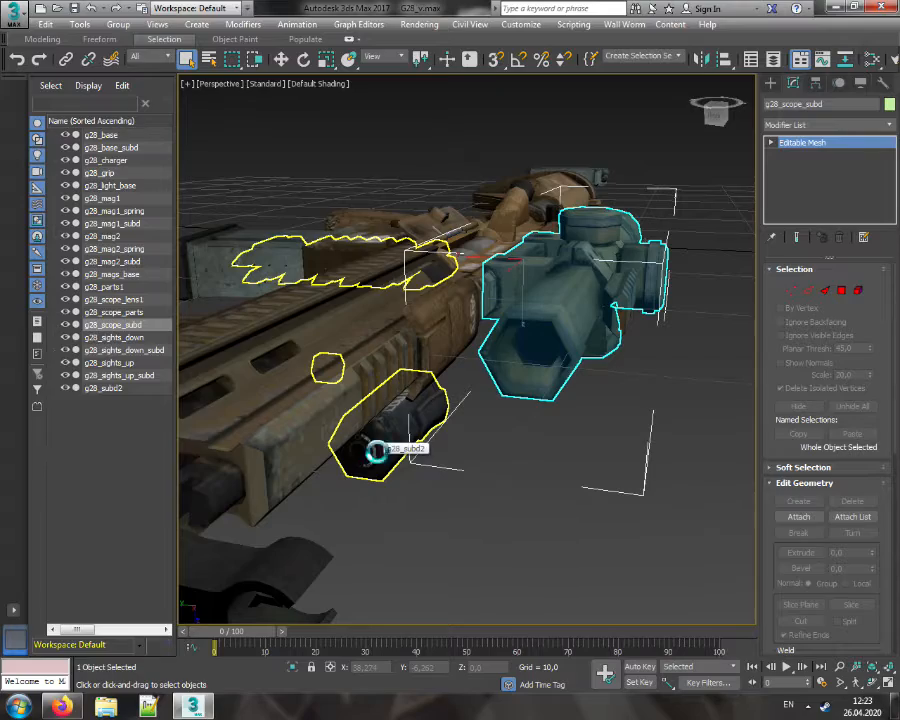
Select the g28_subd2 part and examine its geometry up close and along the rifle
click(376, 452)
drag(709, 118, 678, 120)
scroll(463, 251, up, 6)
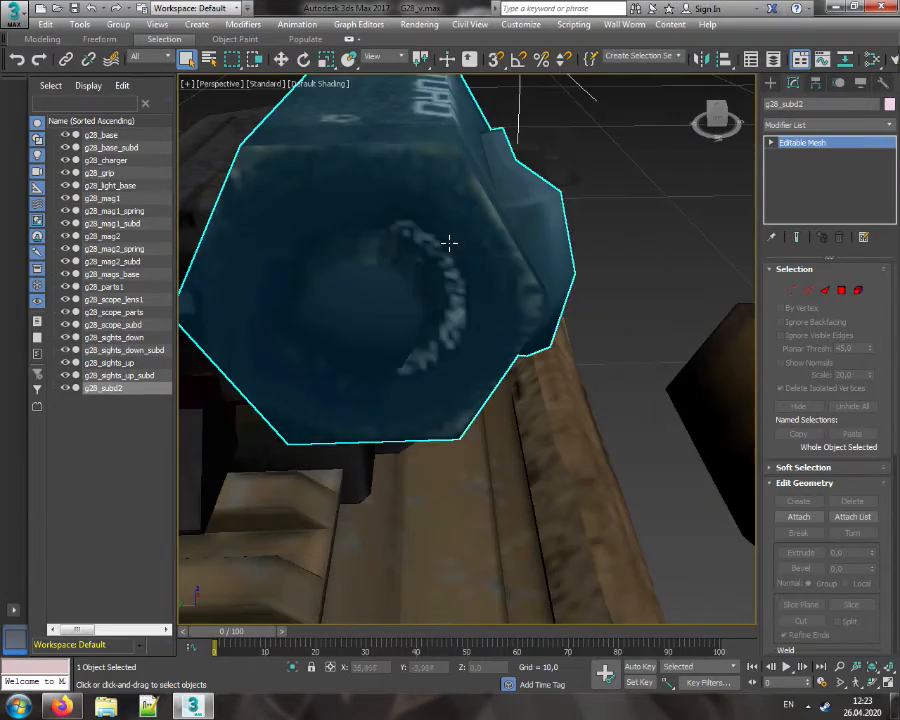
scroll(449, 242, down, 8)
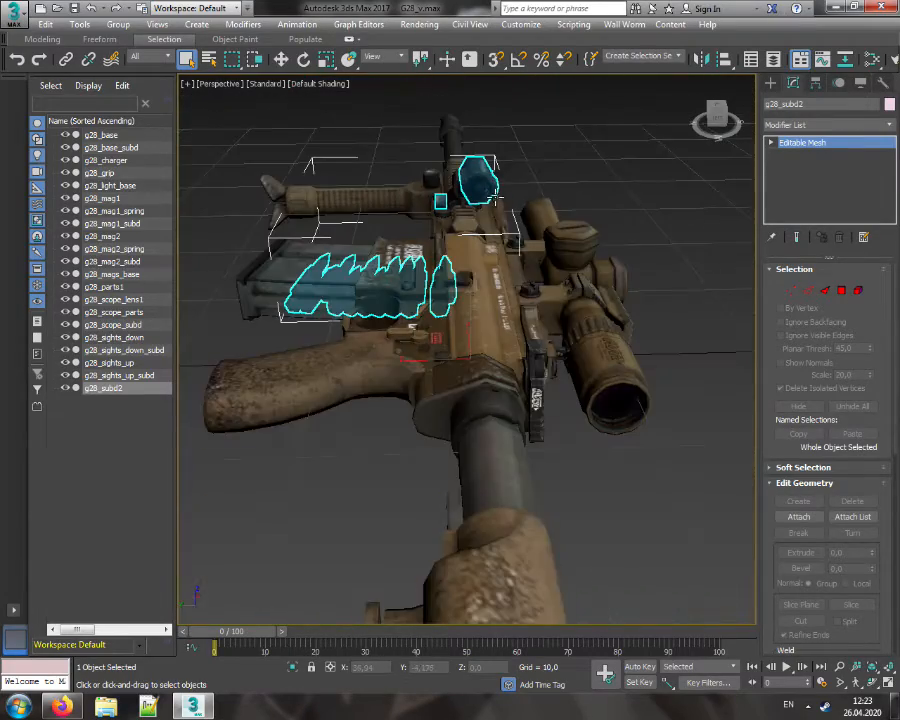
drag(714, 133, 712, 122)
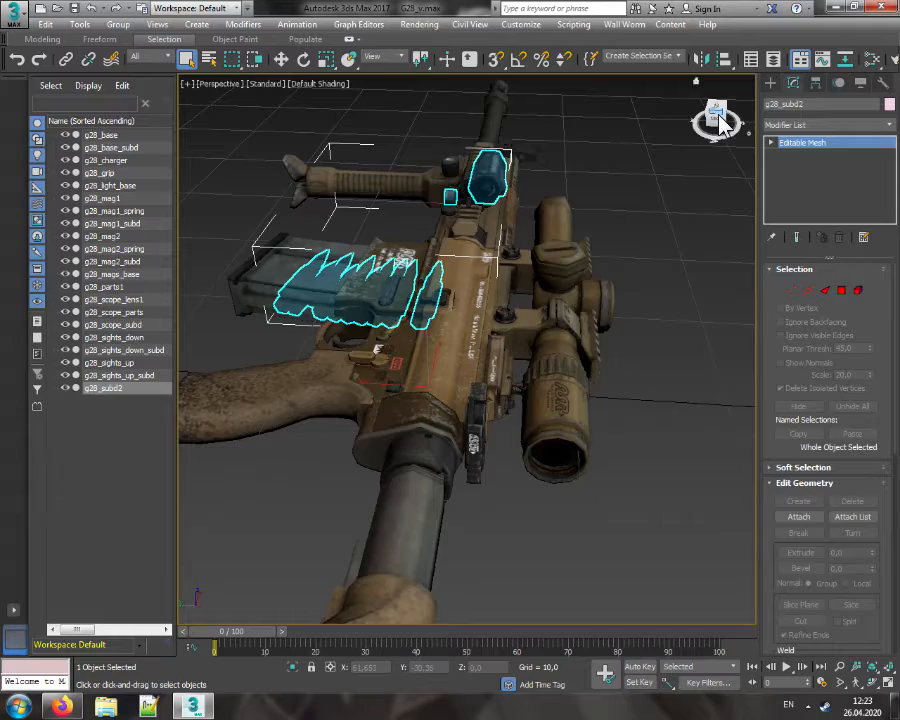
Select the g28_scope_subd scope and weld all its vertices with a 0,001 threshold
click(578, 377)
scroll(578, 377, up, 4)
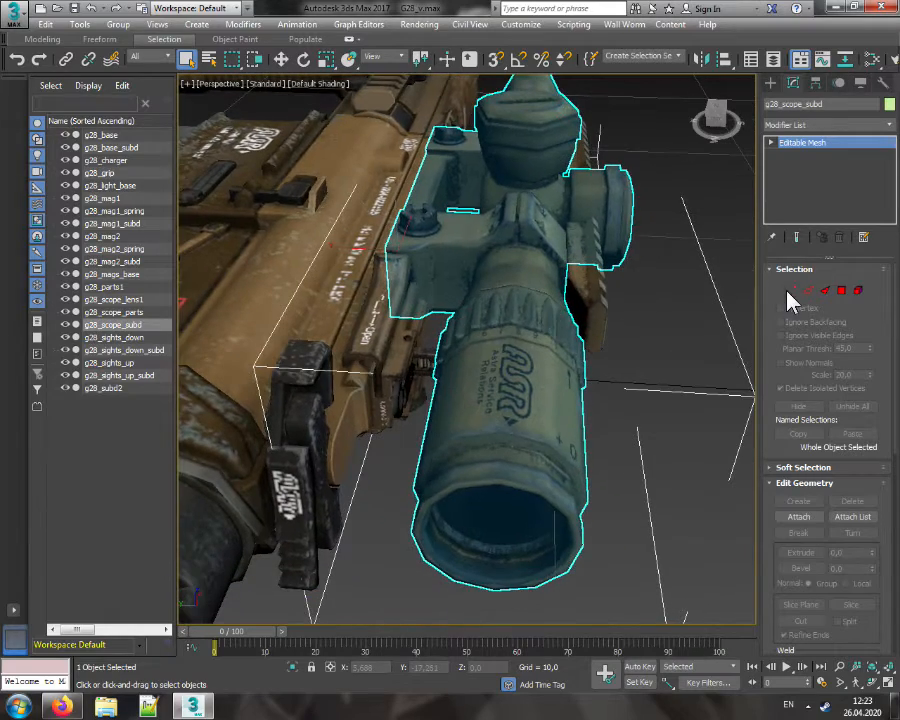
click(791, 290)
key(ctrl+a)
drag(724, 110, 897, 405)
scroll(822, 500, down, 5)
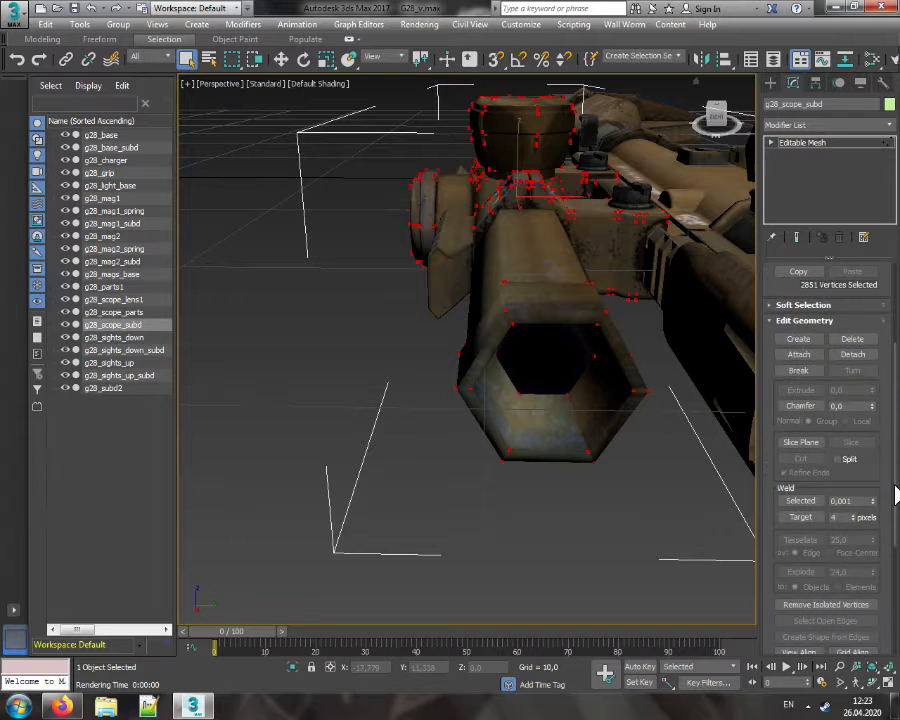
click(797, 500)
Select all elements of the scope mesh and auto smooth them with a 60 degree threshold
click(771, 143)
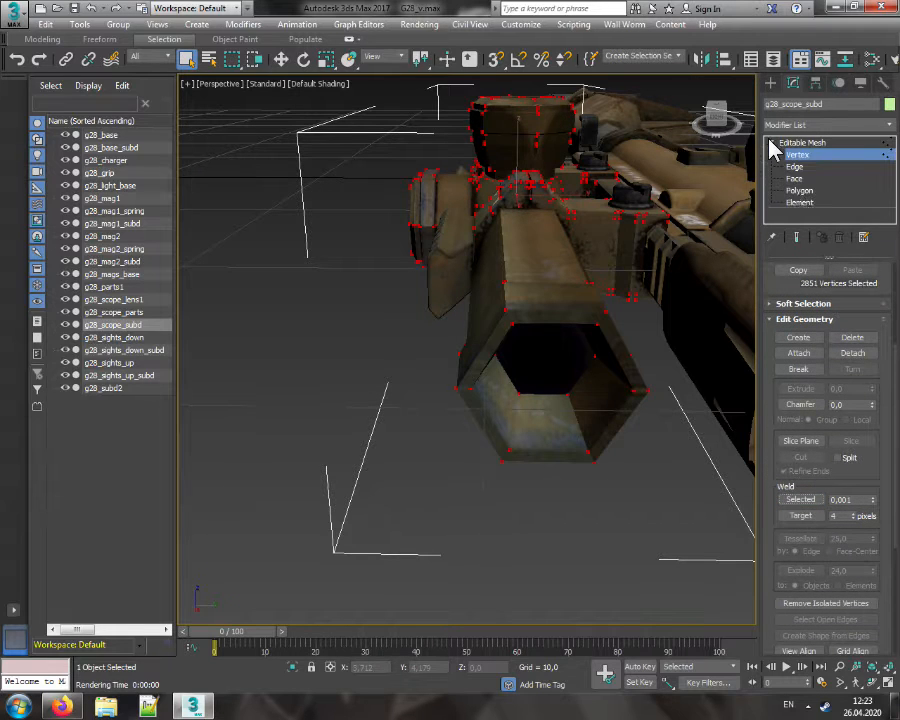
click(800, 203)
key(ctrl+a)
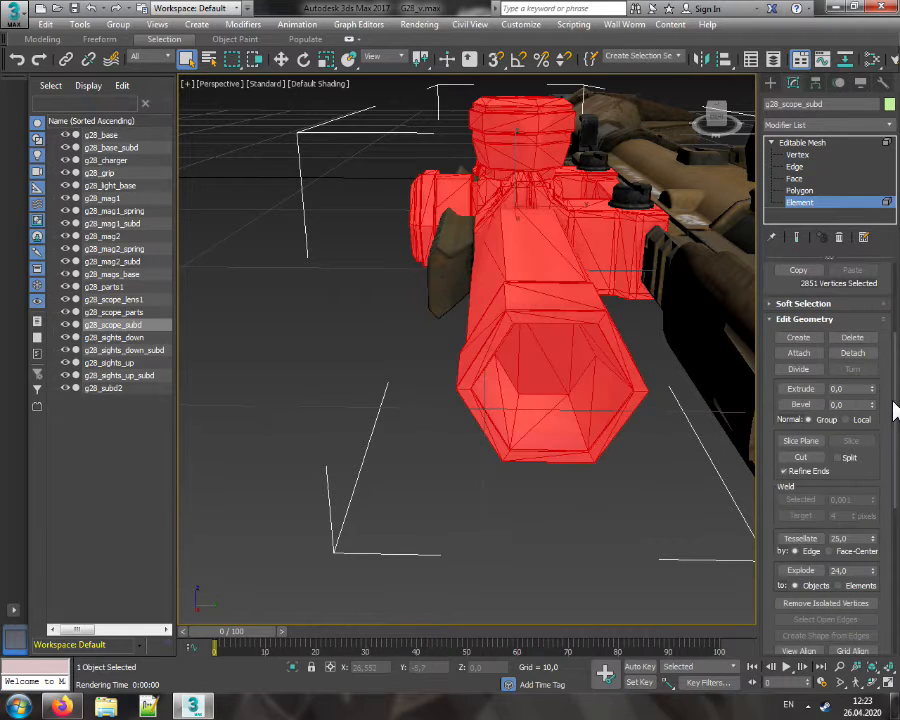
drag(893, 410, 895, 565)
text(60)
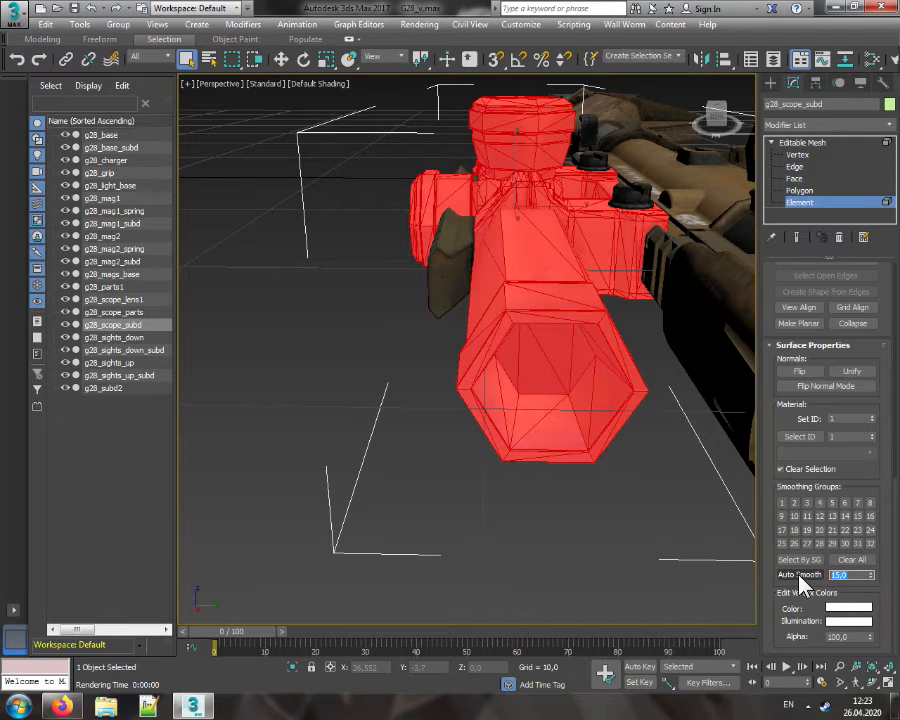
click(799, 575)
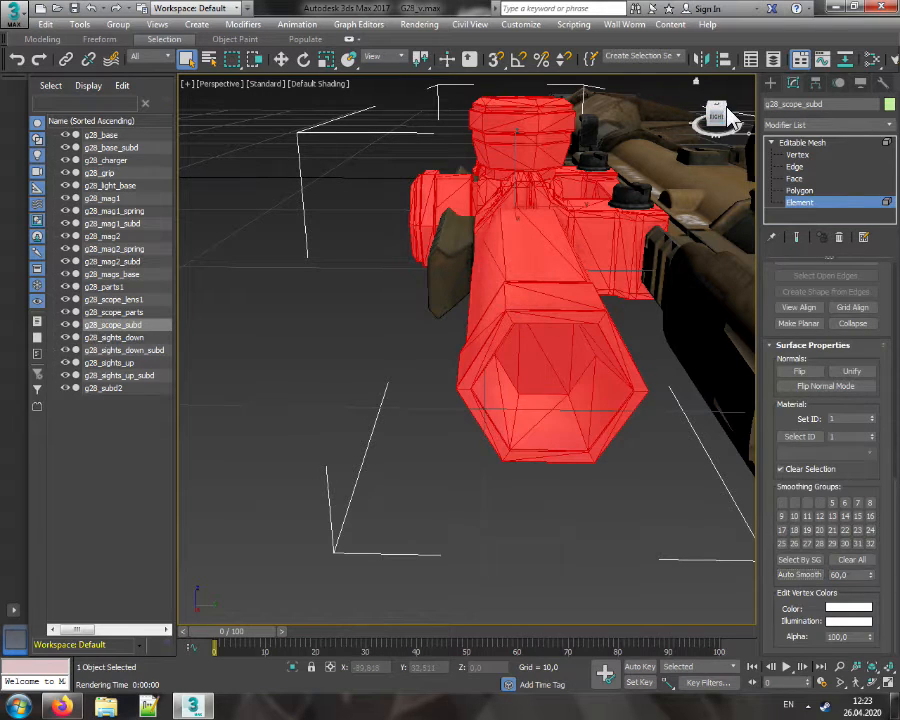
Clear the element selection on the scope and set the viewport shading to Clay
drag(727, 107, 722, 141)
middle_drag(598, 360, 456, 349)
click(567, 499)
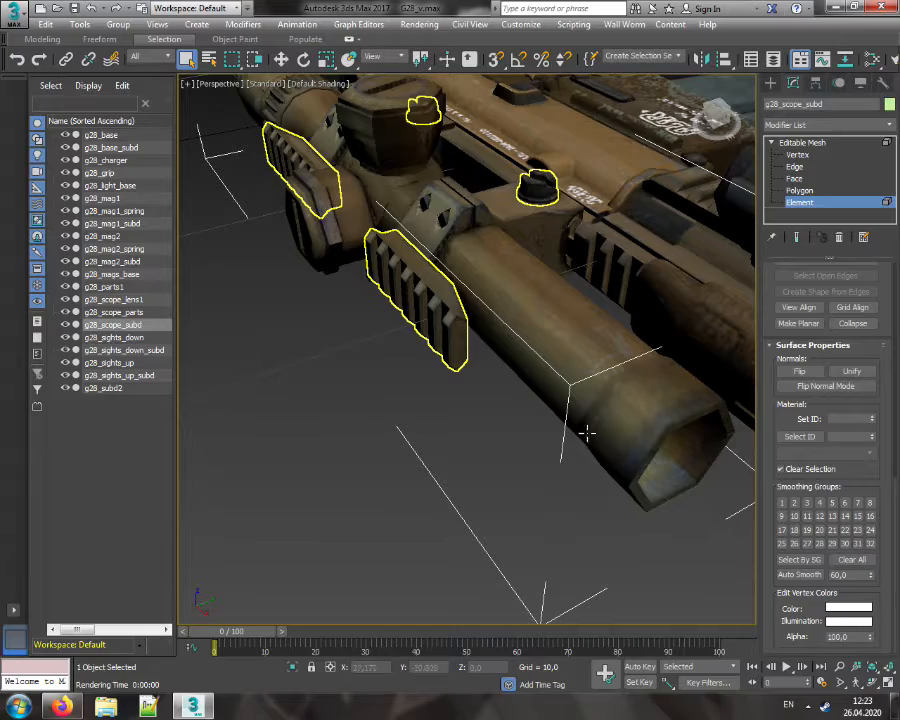
click(338, 87)
click(350, 118)
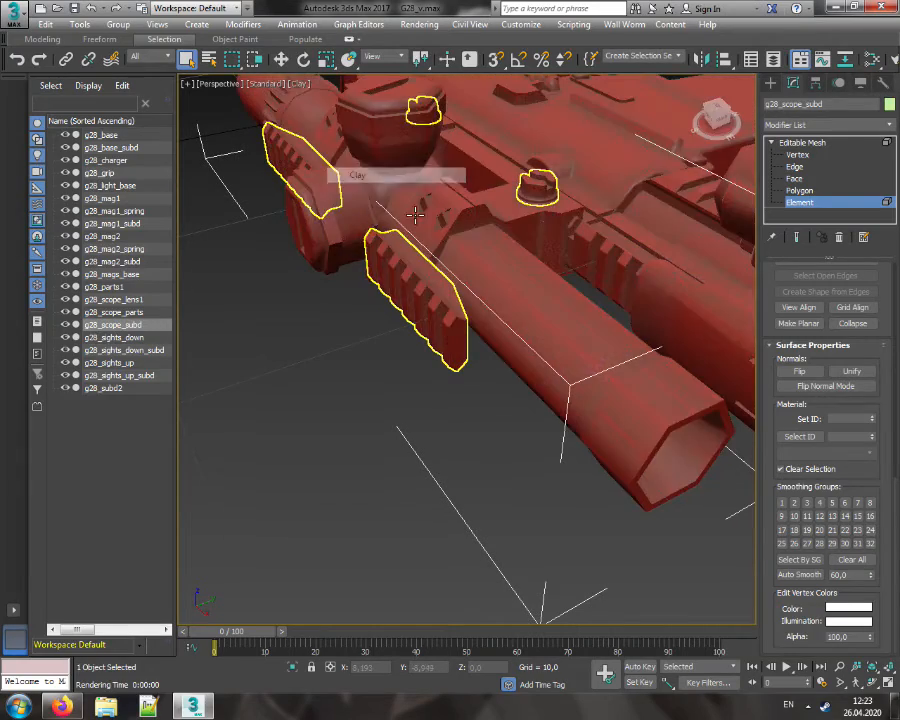
Return the scope to whole-object level, check its shading unselected, and reselect g28_scope_subd
click(714, 113)
drag(714, 113, 752, 148)
click(827, 205)
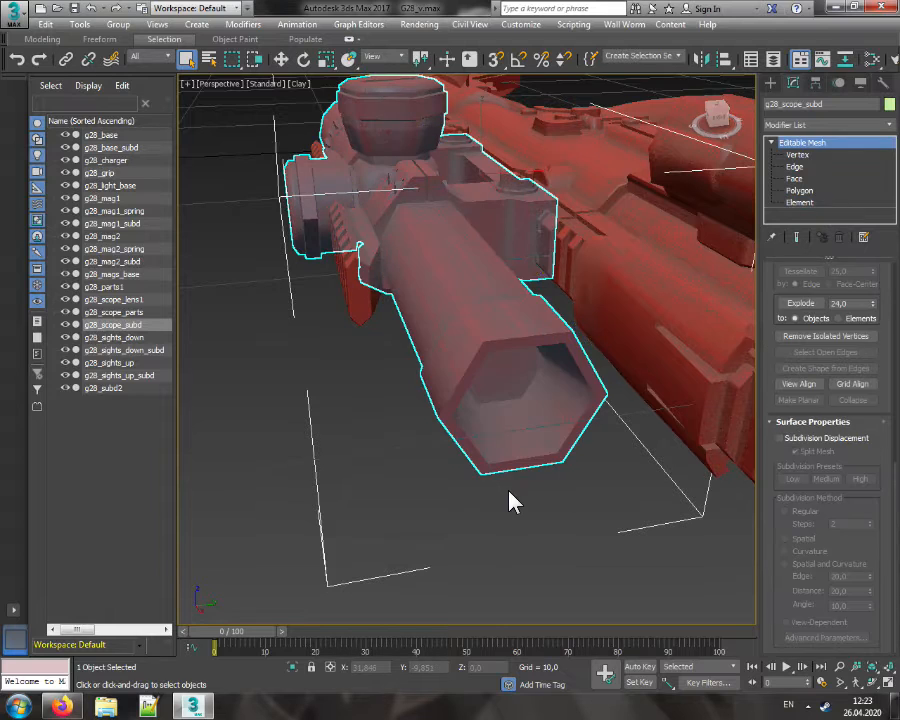
click(509, 490)
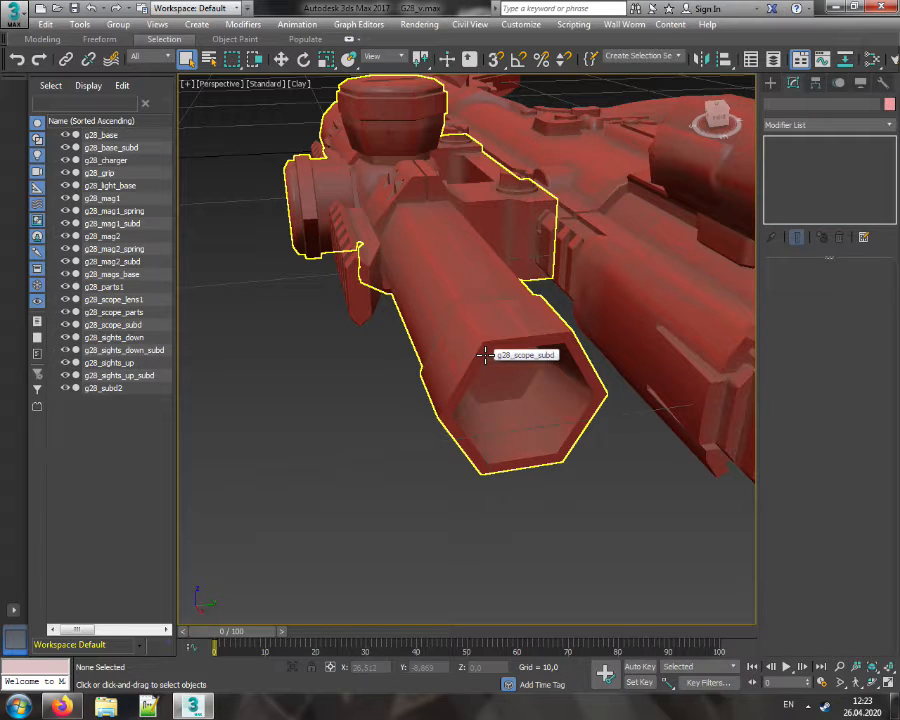
click(506, 296)
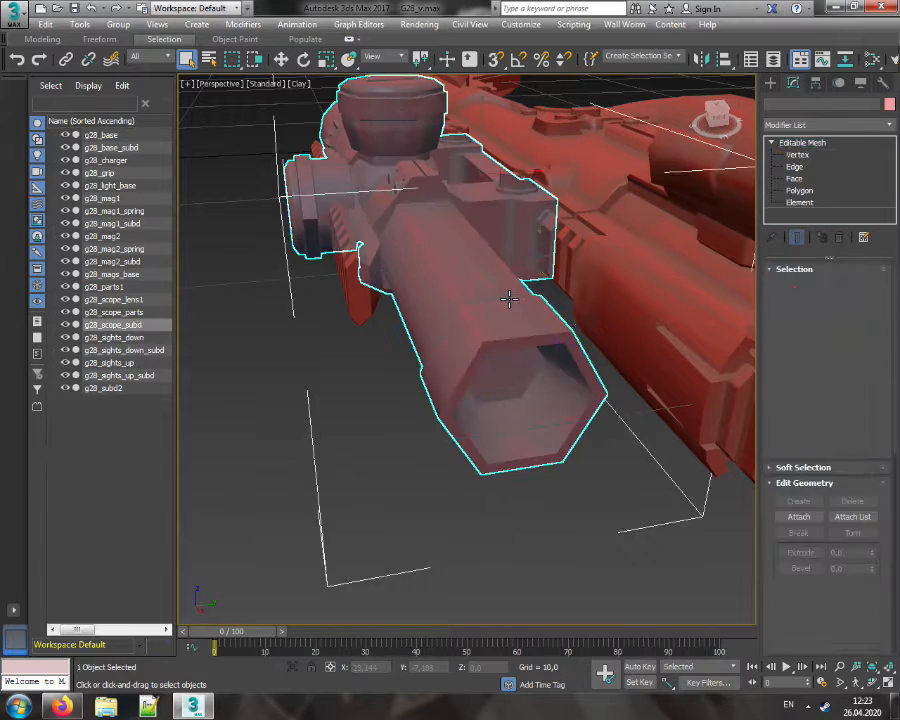
click(812, 128)
scroll(765, 396, down, 12)
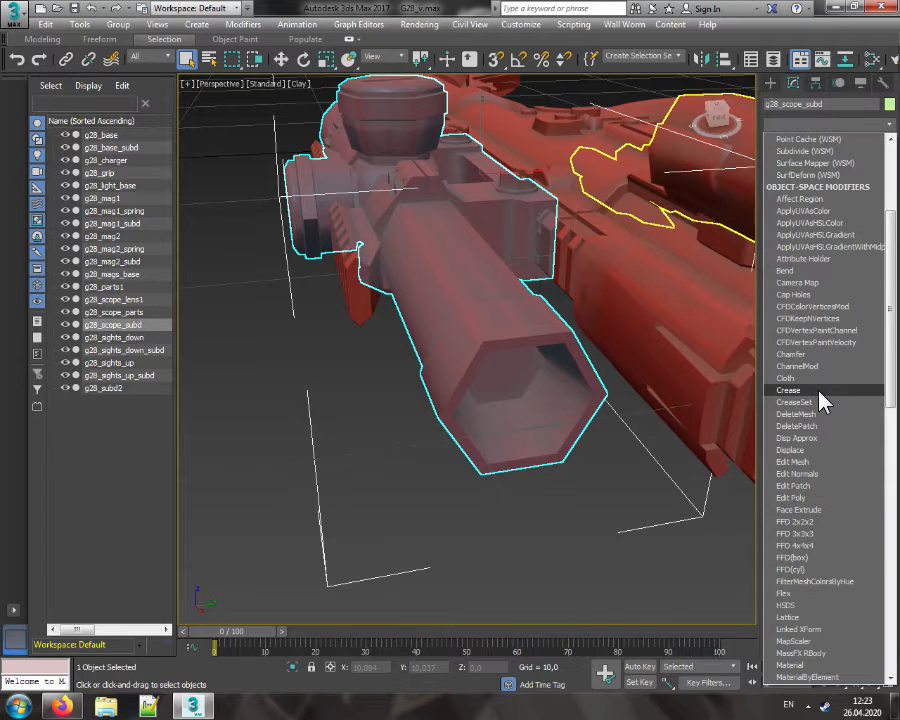
scroll(765, 400, down, 8)
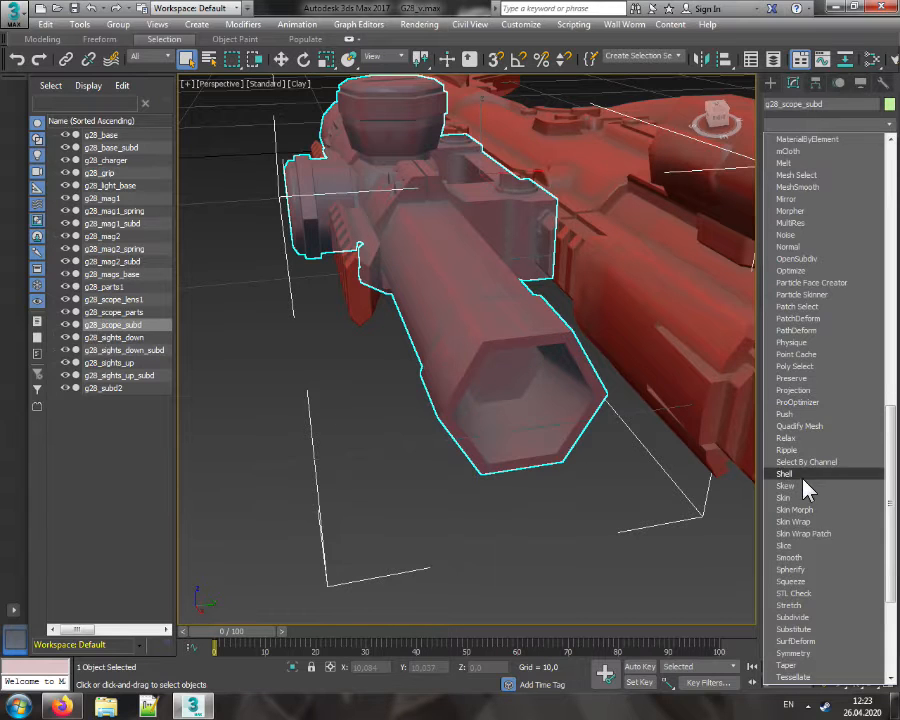
scroll(765, 372, up, 1)
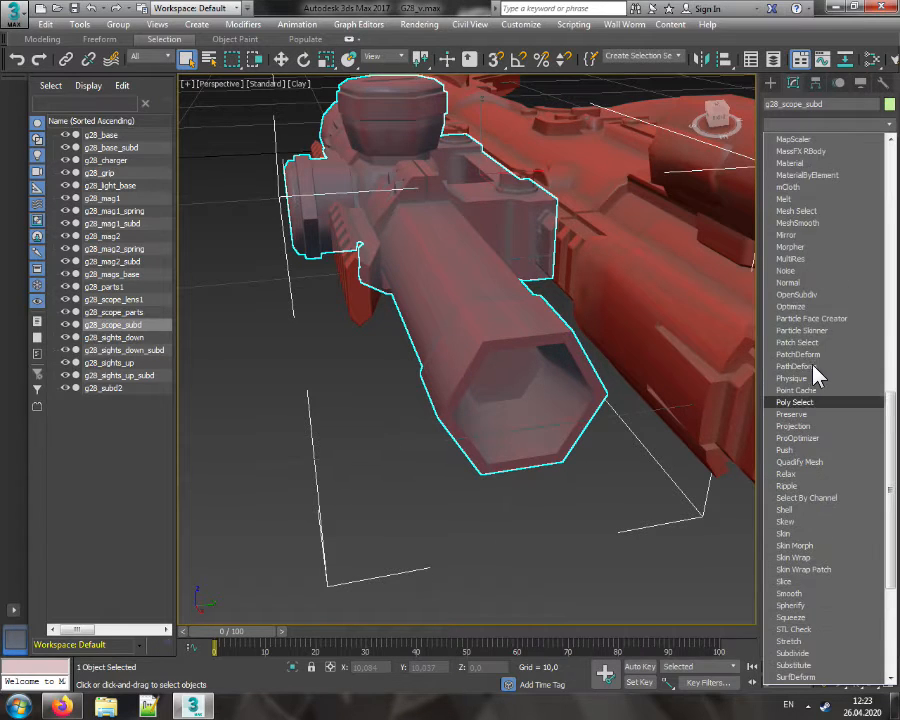
click(791, 238)
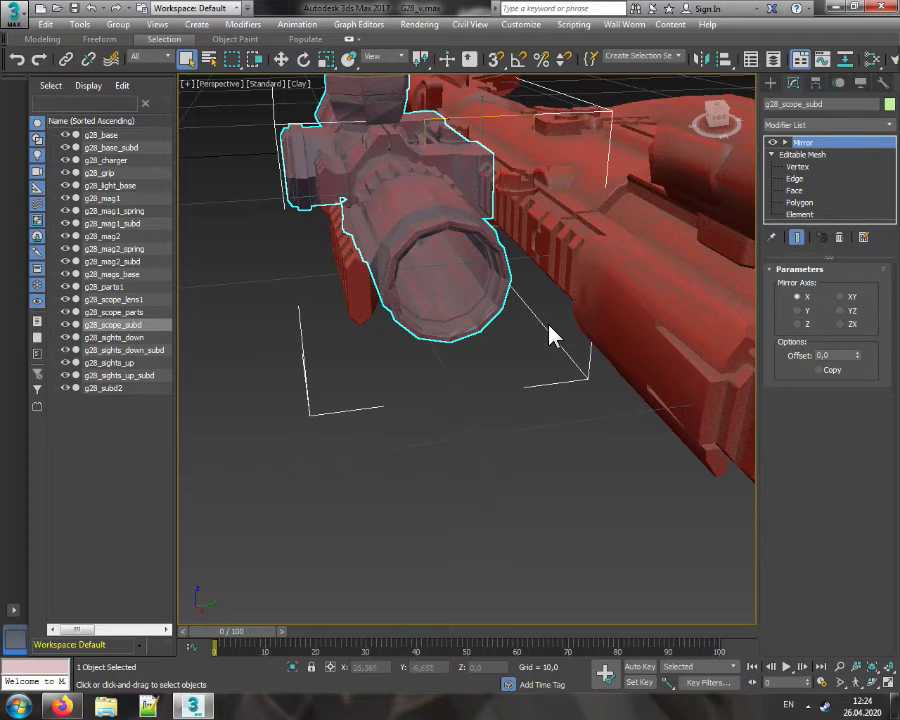
click(88, 9)
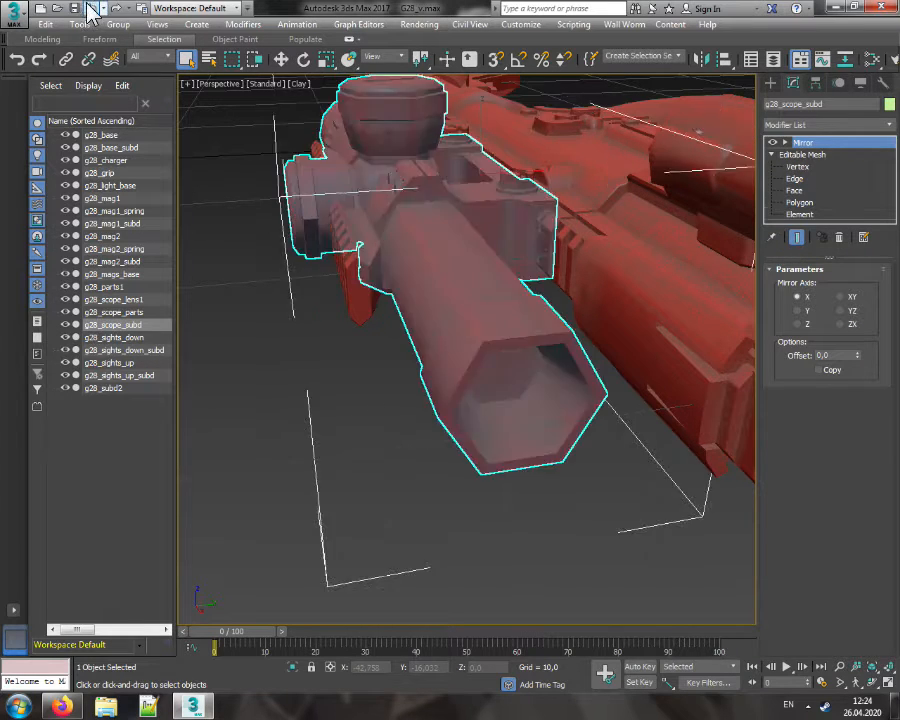
Add a MeshSmooth modifier to the scope and separate its surfaces by Smoothing Groups
click(805, 124)
scroll(840, 340, down, 6)
scroll(832, 437, down, 6)
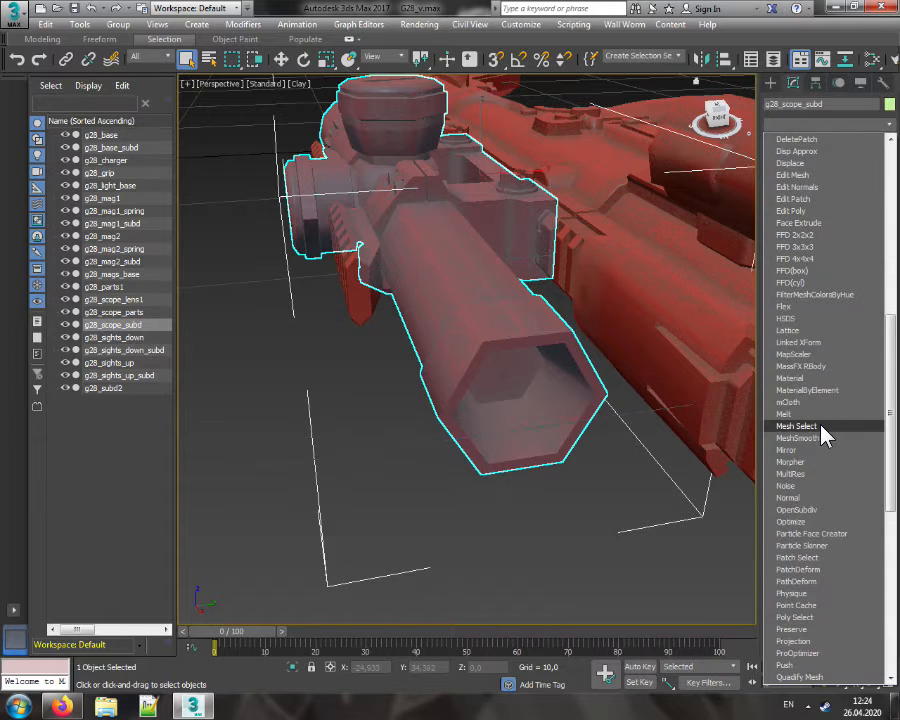
click(805, 437)
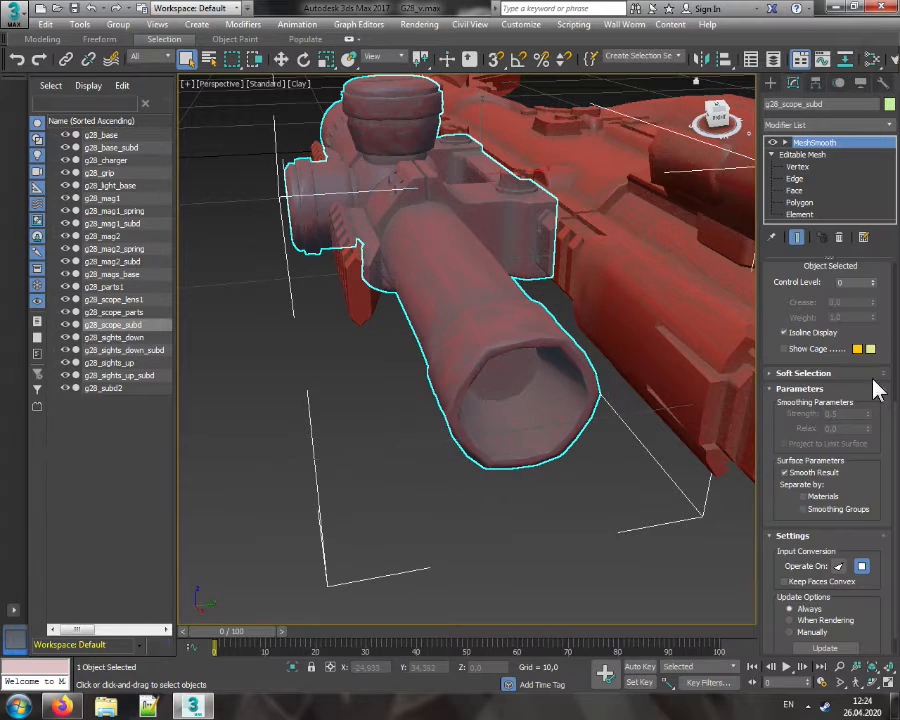
click(857, 511)
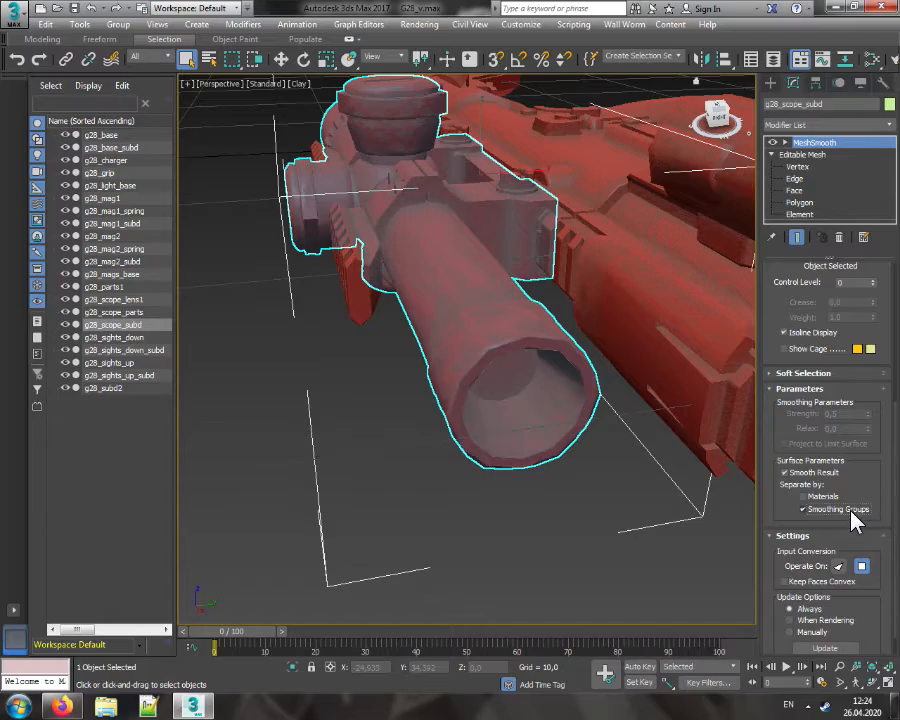
Examine the smoothed scope tube from several sides and compare it with the base Editable Mesh
mouse_move(729, 119)
mouse_down()
mouse_move(720, 182)
mouse_move(729, 101)
mouse_up()
alt+middle_drag(420, 300, 477, 271)
scroll(577, 301, up, 3)
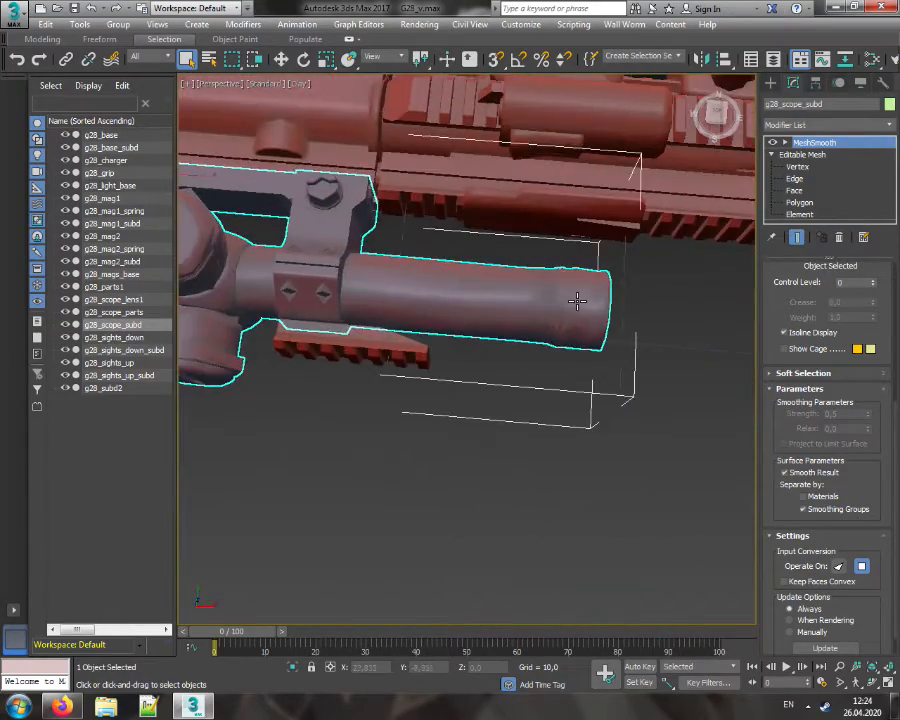
alt+middle_drag(557, 289, 650, 290)
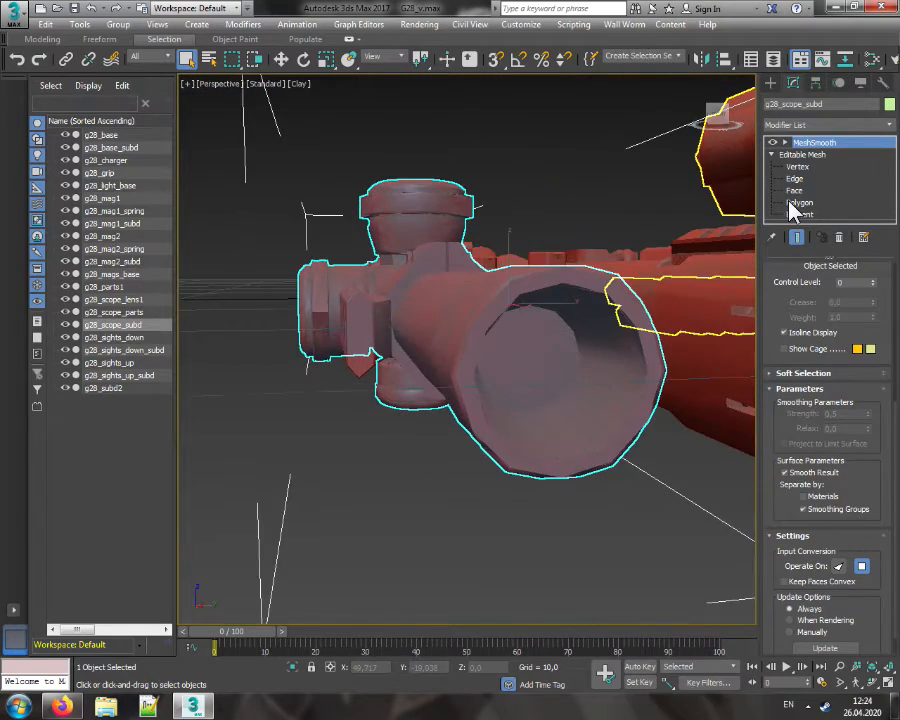
click(802, 155)
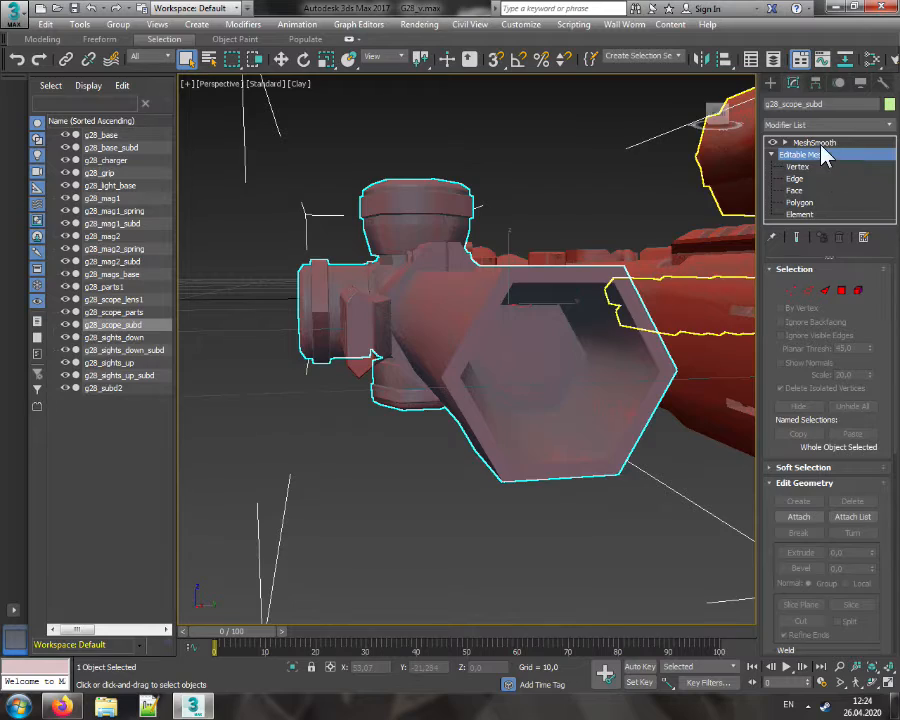
click(800, 143)
Compare the ridge near the scope tube's end at polygon level and with MeshSmooth
alt+middle_drag(723, 125, 779, 175)
click(799, 203)
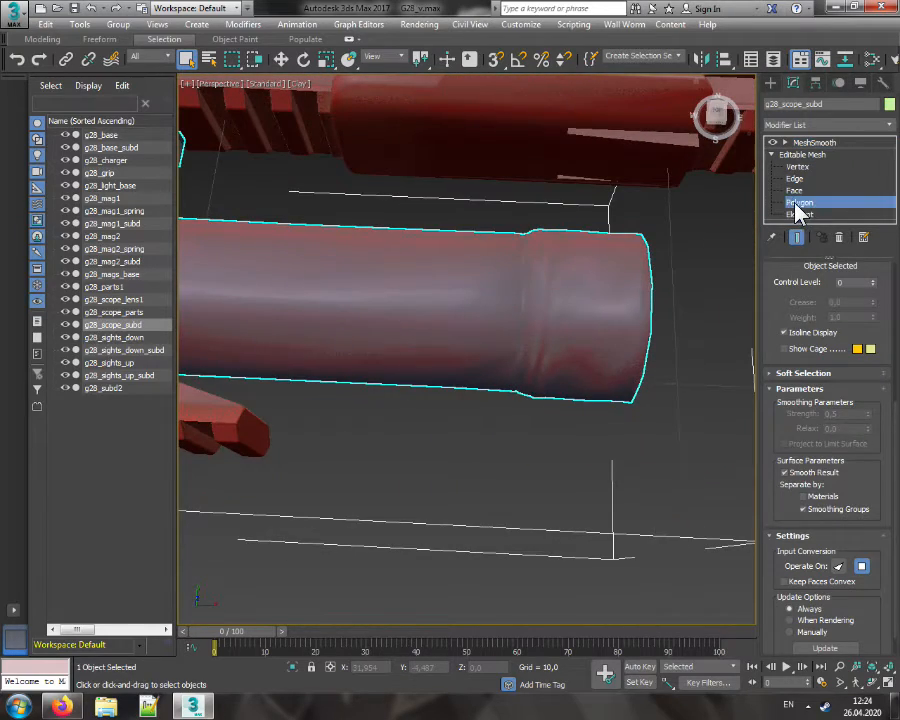
alt+middle_drag(532, 317, 705, 200)
click(802, 143)
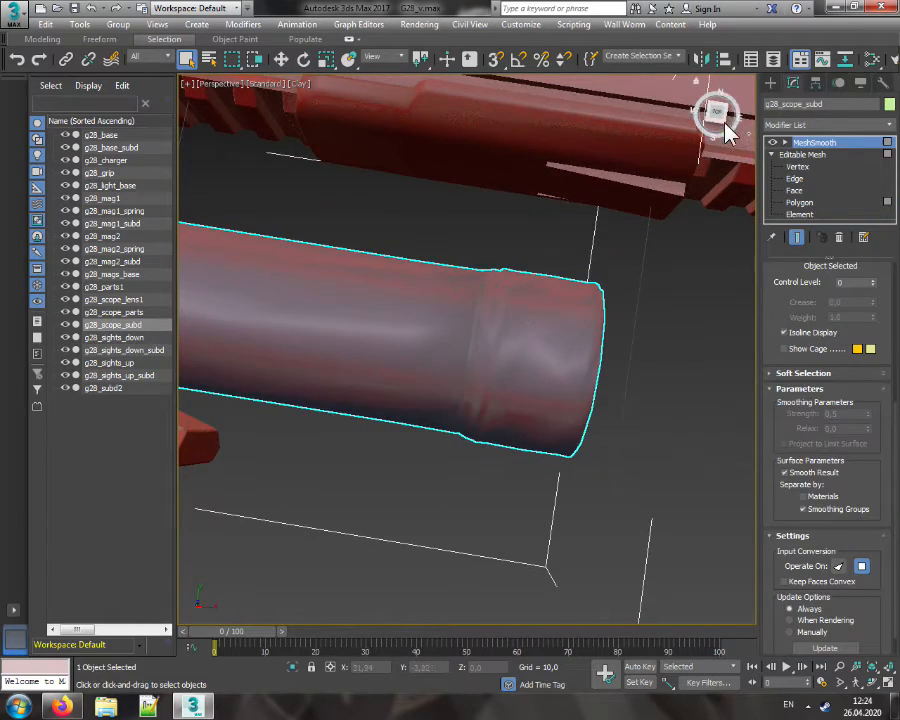
Select the narrow band of polygons where the scope tube widens near its end
mouse_move(725, 124)
mouse_down()
mouse_move(760, 122)
mouse_move(742, 92)
mouse_move(742, 126)
mouse_move(716, 120)
mouse_up()
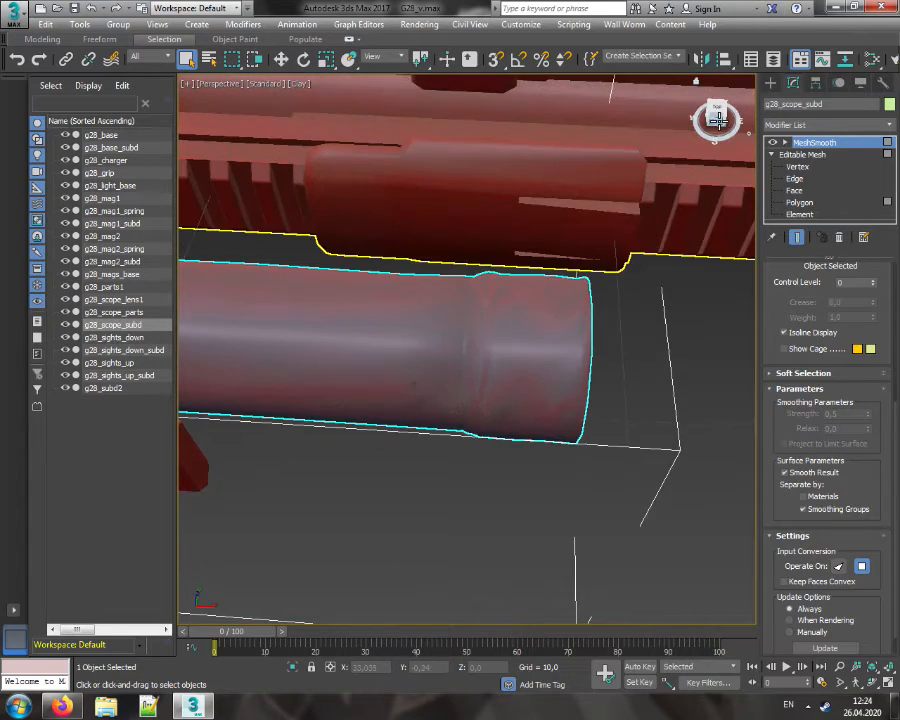
click(716, 122)
click(715, 108)
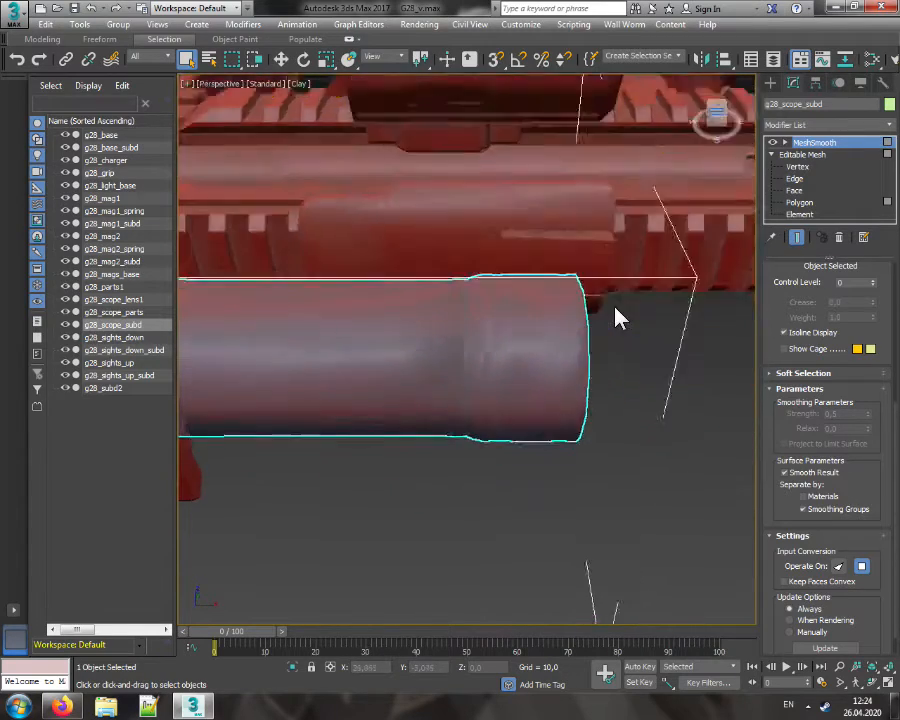
middle_drag(615, 317, 591, 381)
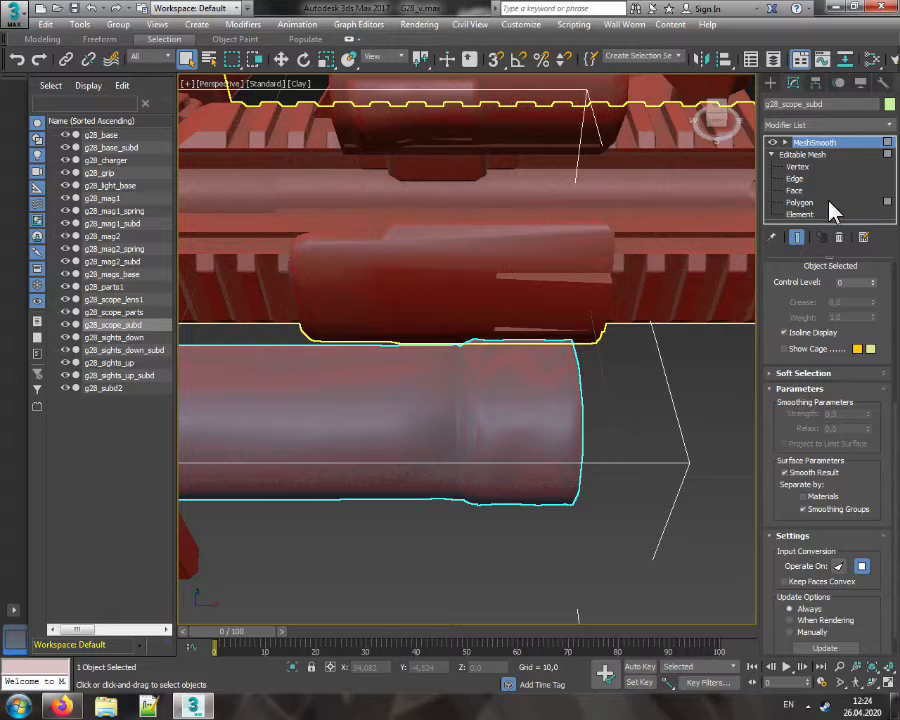
click(830, 203)
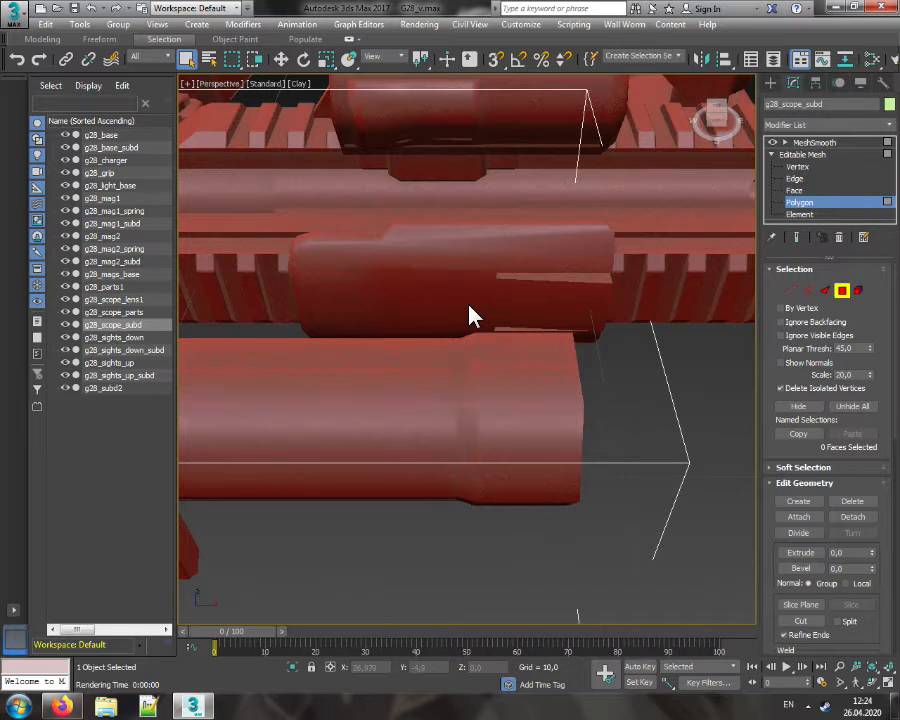
drag(469, 304, 466, 533)
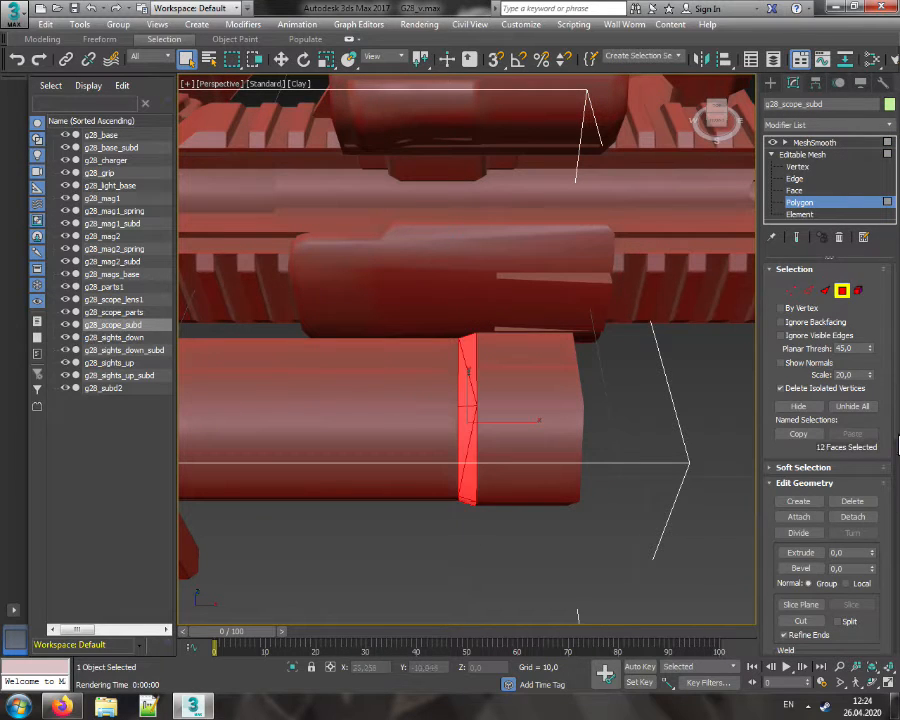
Separate the selected band from the tube's shading by toggling smoothing groups 2 and 1, and show the MeshSmooth result
drag(893, 413, 893, 645)
mouse_move(716, 118)
mouse_down()
mouse_move(716, 128)
mouse_move(680, 145)
mouse_move(640, 118)
mouse_move(660, 80)
mouse_move(700, 100)
mouse_move(720, 140)
mouse_up()
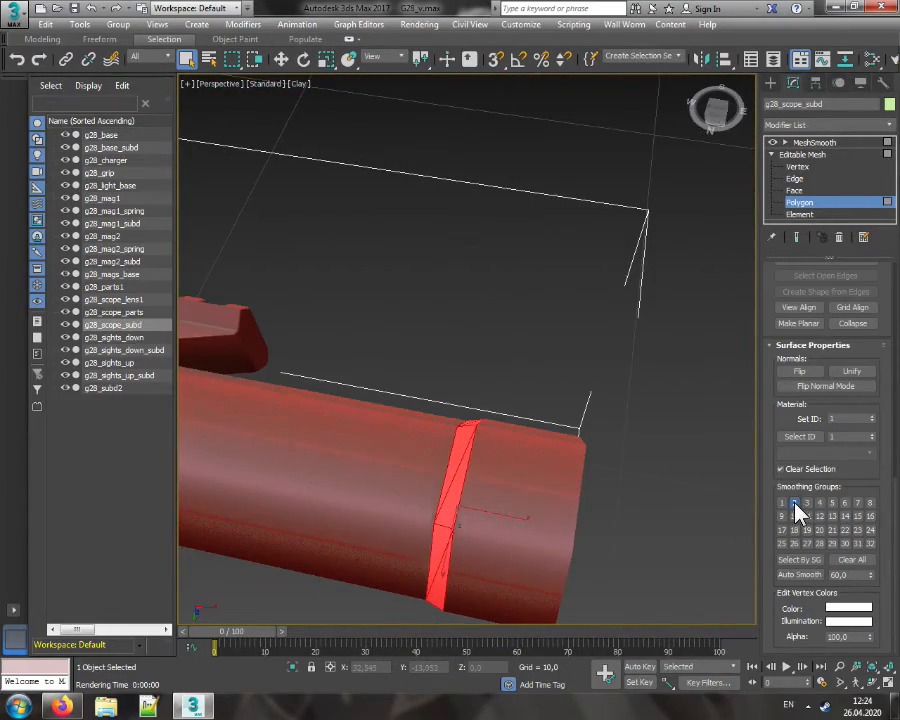
click(794, 503)
click(782, 503)
click(641, 352)
drag(712, 106, 728, 118)
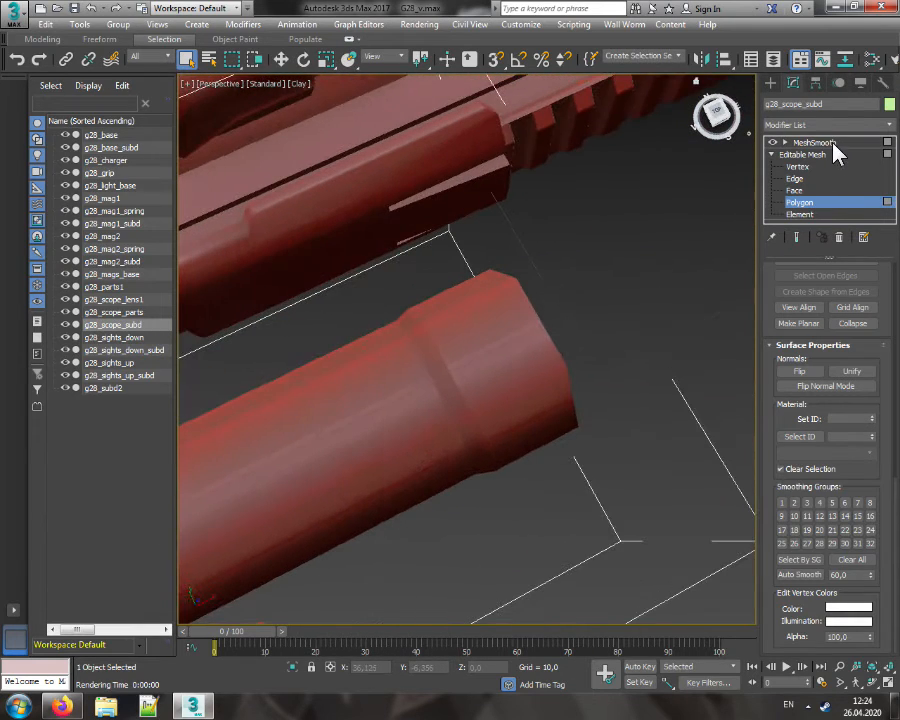
click(834, 150)
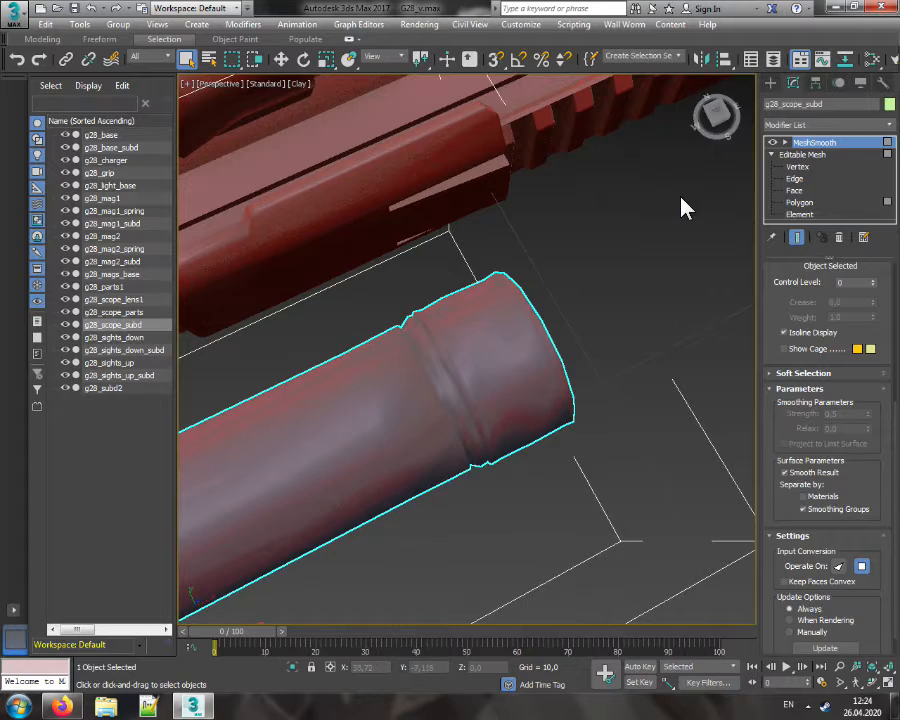
Examine the open end of the scope tube from the side and reselect the scope
click(737, 155)
mouse_move(716, 114)
mouse_down()
mouse_move(700, 108)
mouse_move(712, 100)
mouse_move(716, 118)
mouse_up()
mouse_move(409, 454)
alt+middle_down()
mouse_move(440, 360)
mouse_move(420, 260)
mouse_move(408, 454)
alt+middle_up()
click(552, 448)
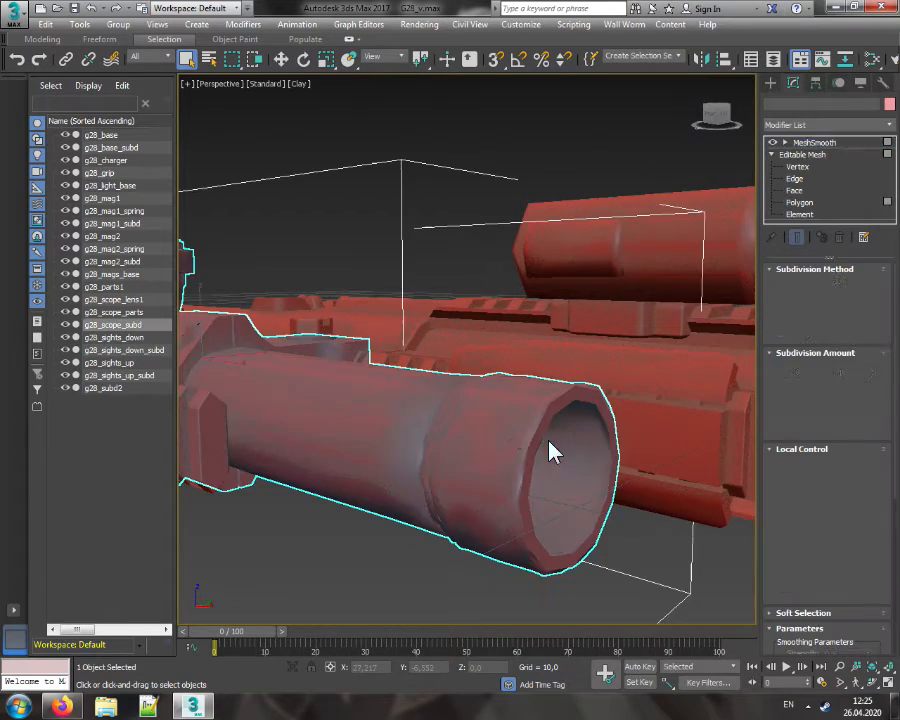
scroll(518, 438, up, 3)
Select all polygons of the scope tube's wide end section at polygon level, using a straight front view
click(797, 202)
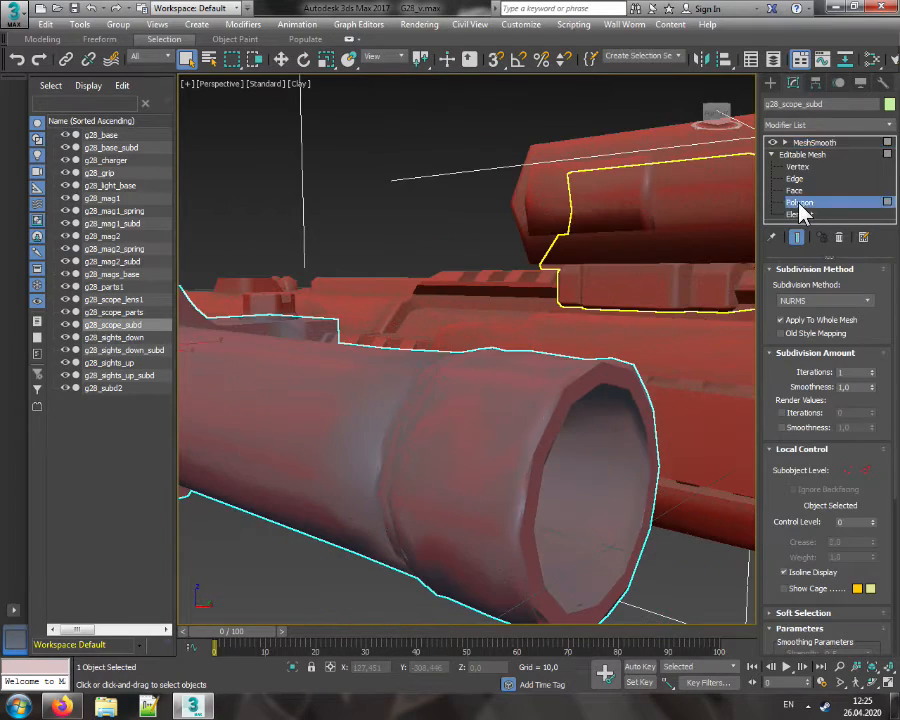
click(509, 427)
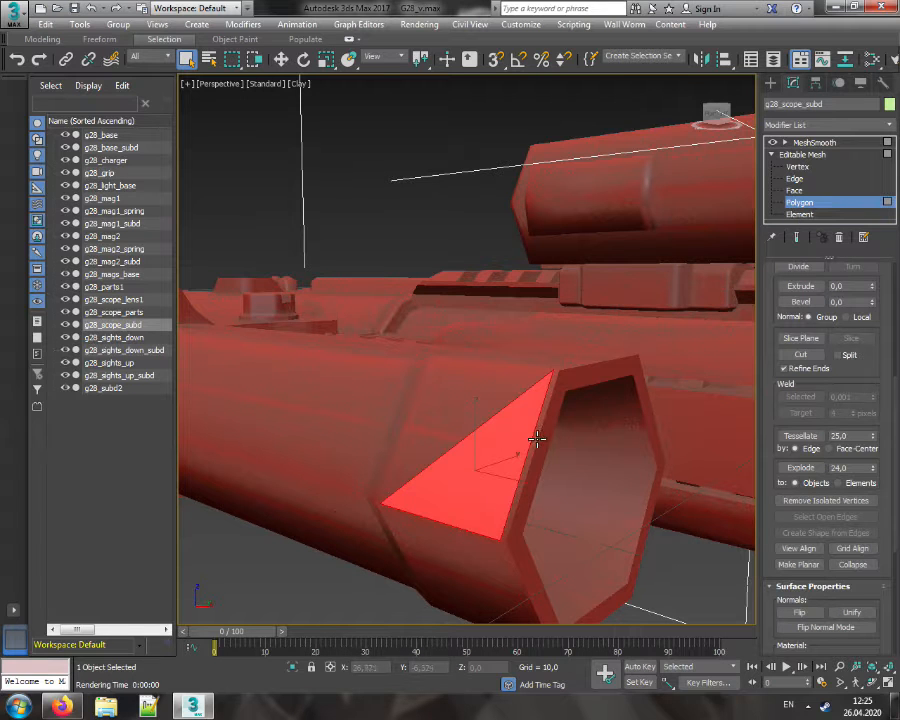
drag(718, 118, 750, 123)
middle_drag(663, 322, 262, 255)
alt+middle_drag(590, 283, 494, 338)
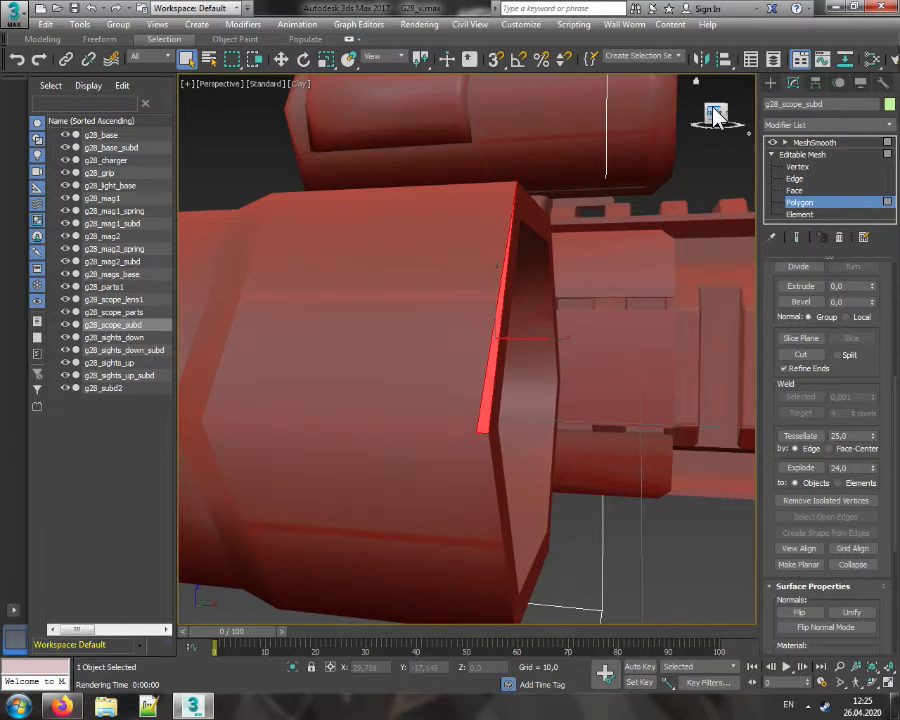
drag(713, 112, 691, 177)
middle_drag(594, 281, 392, 283)
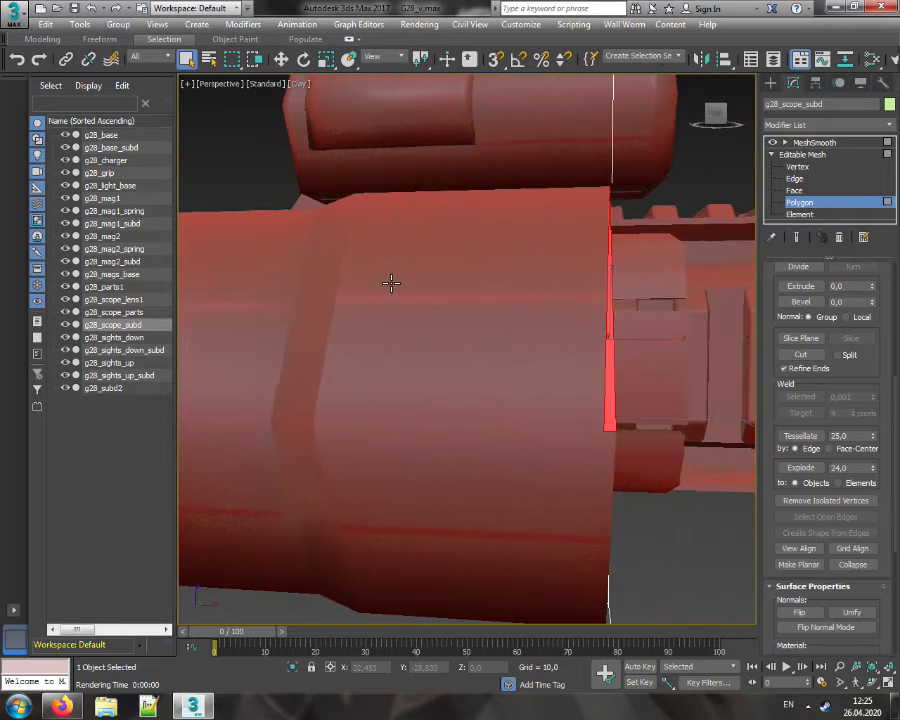
scroll(392, 283, down, 2)
click(715, 117)
middle_drag(456, 250, 408, 254)
scroll(636, 252, down, 2)
middle_drag(636, 252, 497, 294)
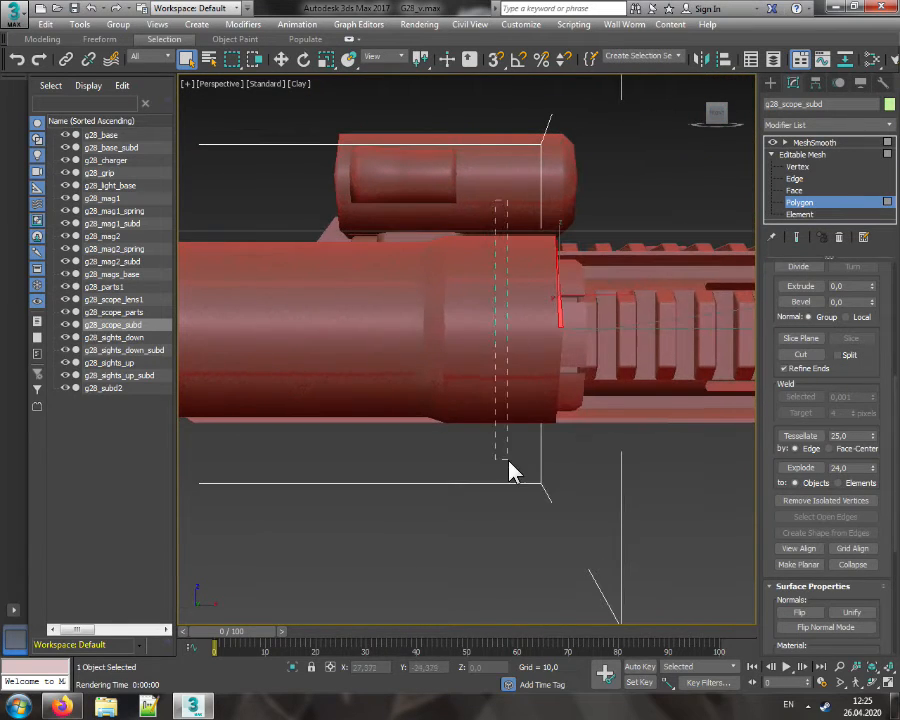
drag(509, 462, 509, 462)
Clear smoothing group 2 from the selected end section and assign it smoothing group 9
drag(897, 397, 896, 566)
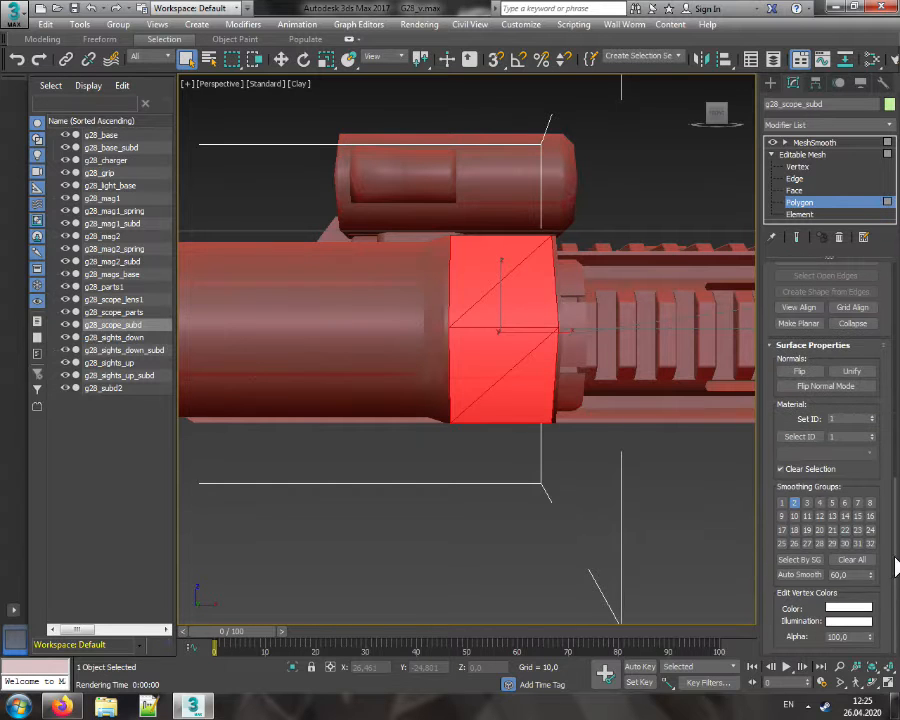
mouse_move(714, 117)
mouse_down()
mouse_move(690, 107)
mouse_move(698, 118)
mouse_up()
alt+middle_drag(381, 386, 380, 354)
middle_drag(300, 295, 454, 291)
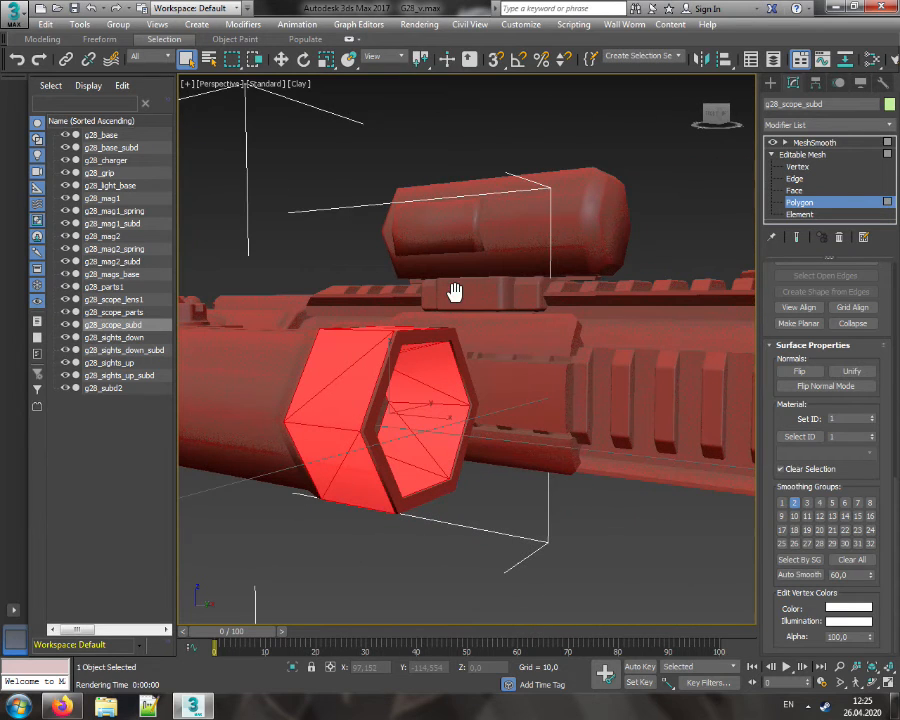
click(783, 516)
click(716, 113)
middle_drag(691, 184, 449, 210)
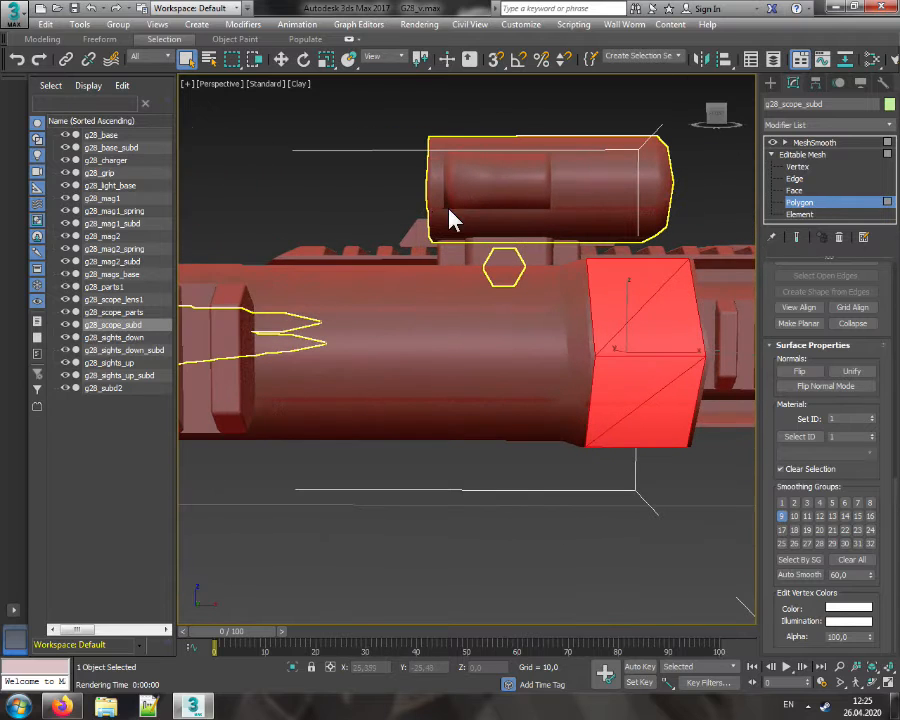
Select the long main section of the scope tube, clear smoothing group 2 and assign smoothing group 10
drag(505, 567, 500, 566)
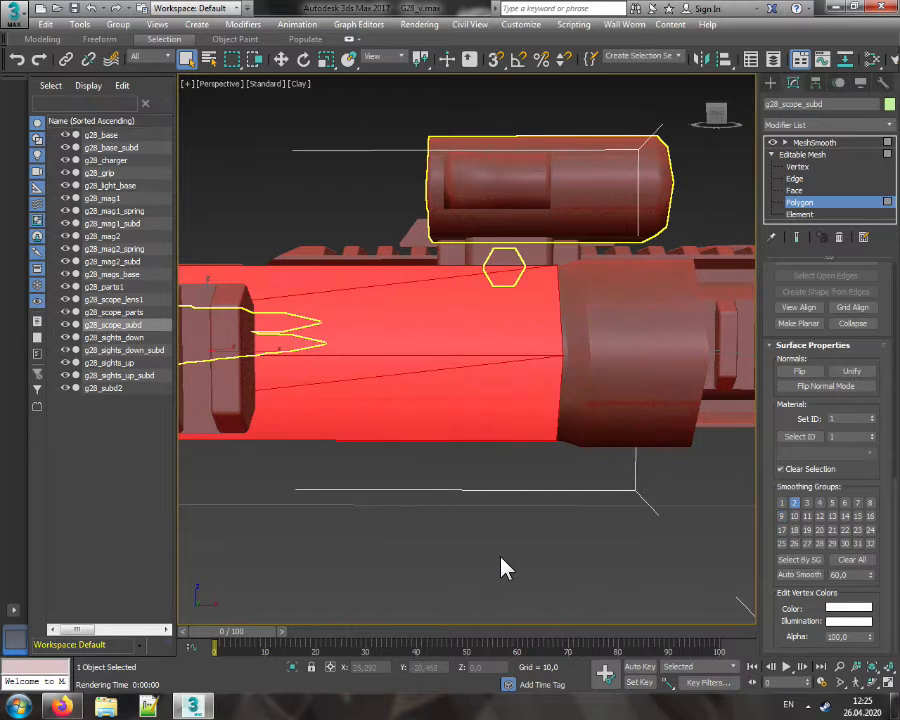
click(795, 502)
click(782, 516)
click(678, 517)
middle_drag(650, 494, 584, 504)
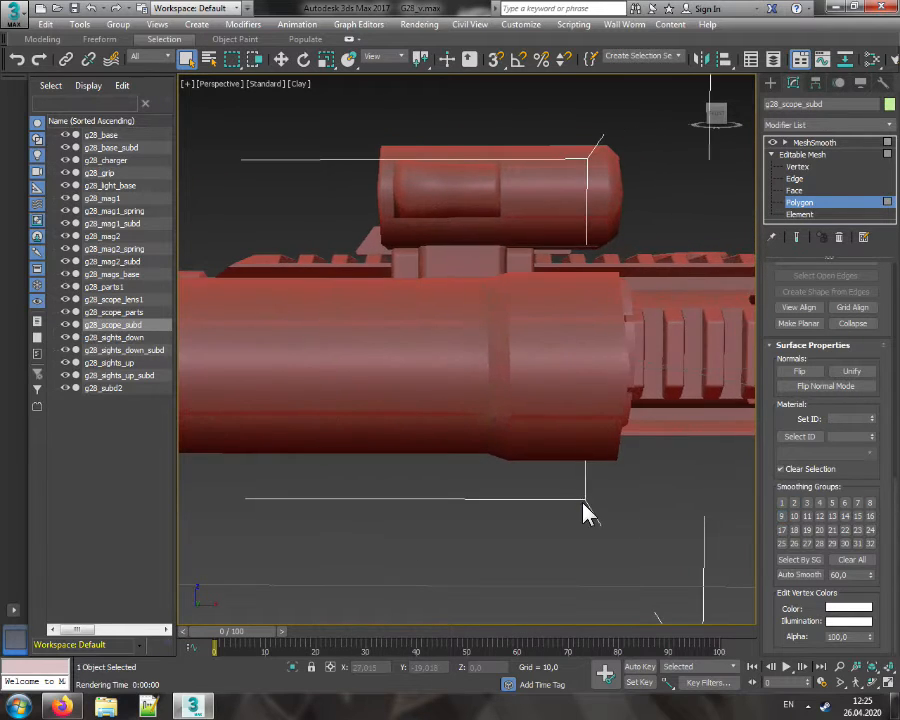
key(ctrl+z)
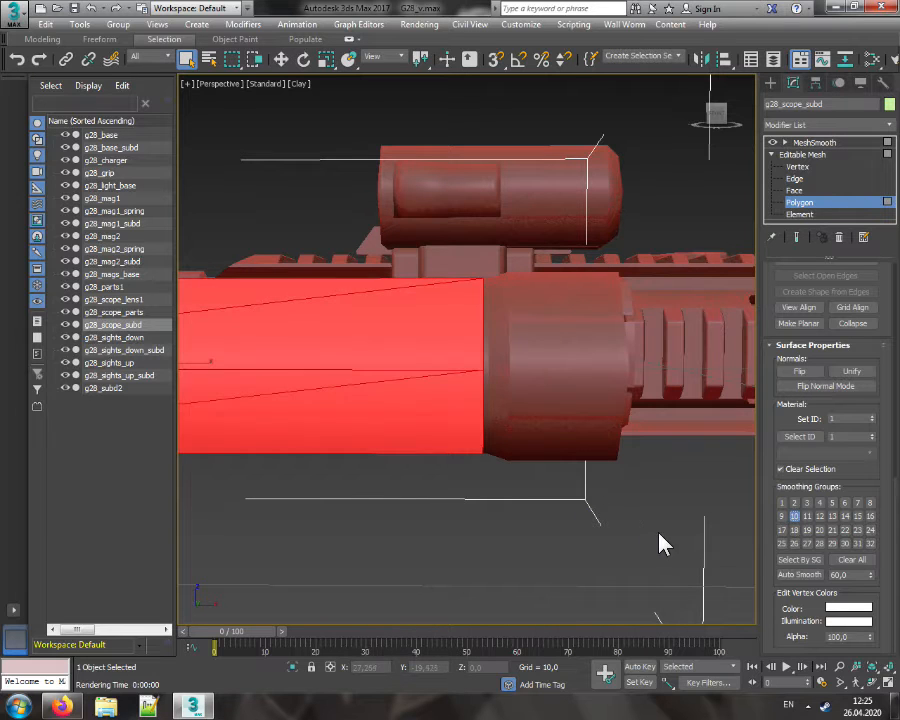
click(625, 542)
Show the MeshSmooth result and examine the seams where the scope tube widens into its end section
middle_drag(625, 542, 496, 470)
scroll(451, 411, down, 2)
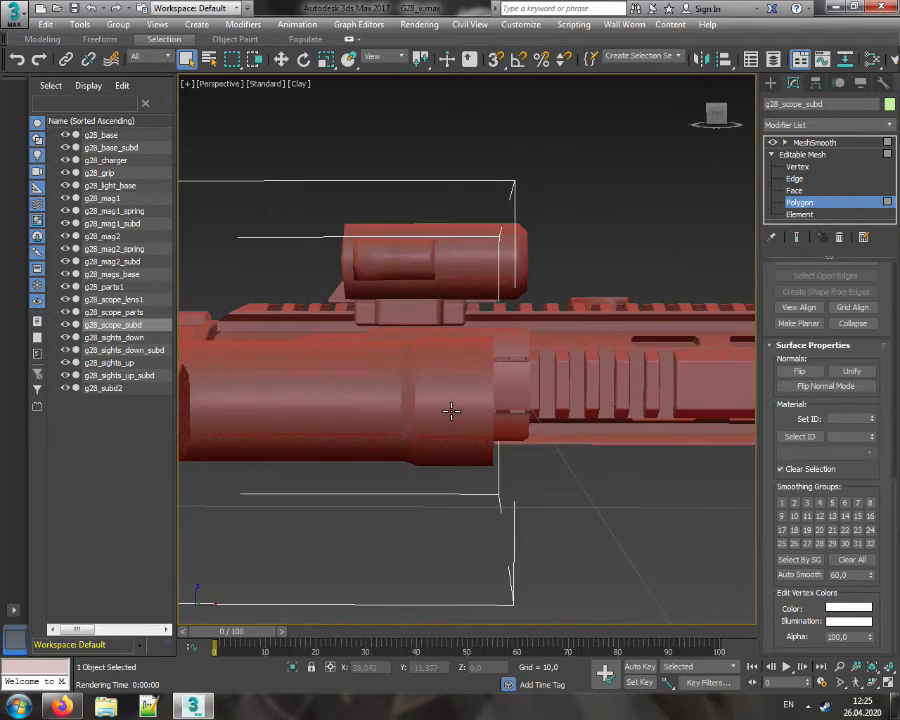
click(812, 142)
scroll(455, 406, up, 5)
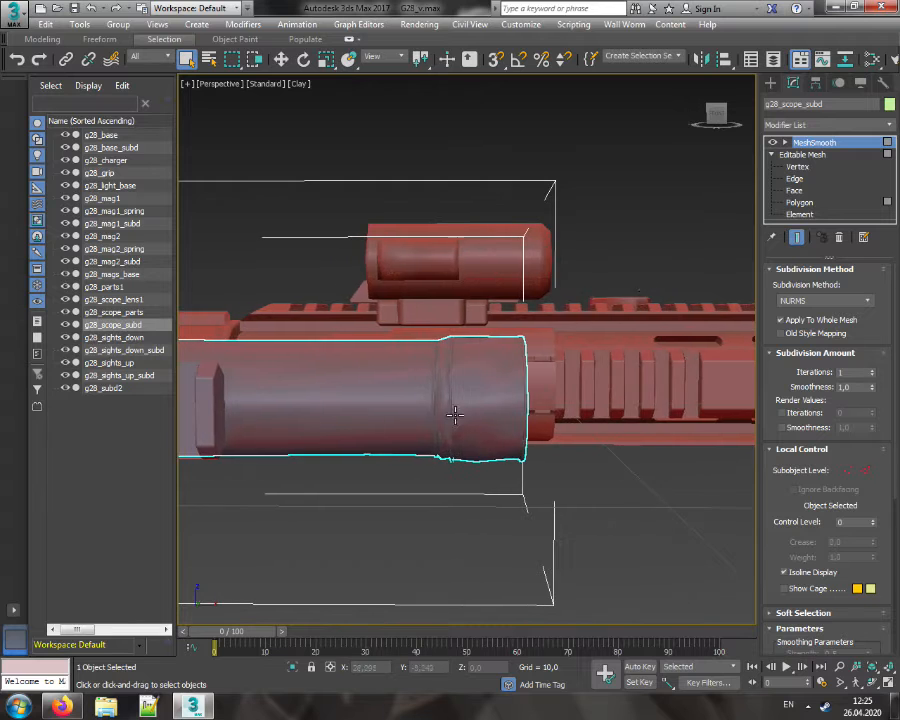
scroll(454, 405, up, 2)
scroll(462, 406, down, 4)
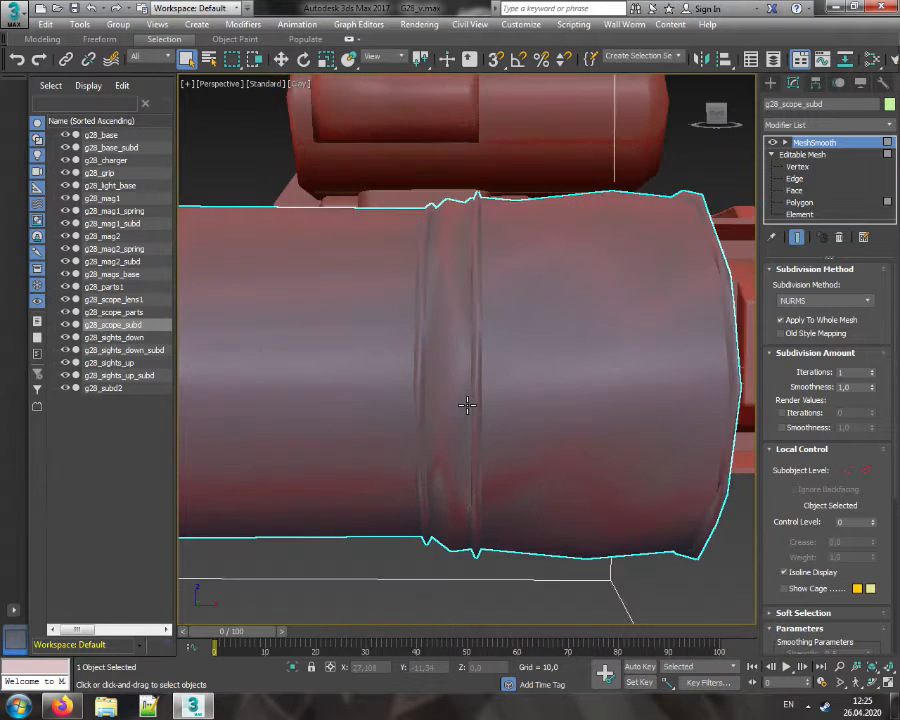
mouse_move(718, 115)
mouse_down()
mouse_move(655, 112)
mouse_move(716, 116)
mouse_up()
middle_drag(236, 306, 385, 354)
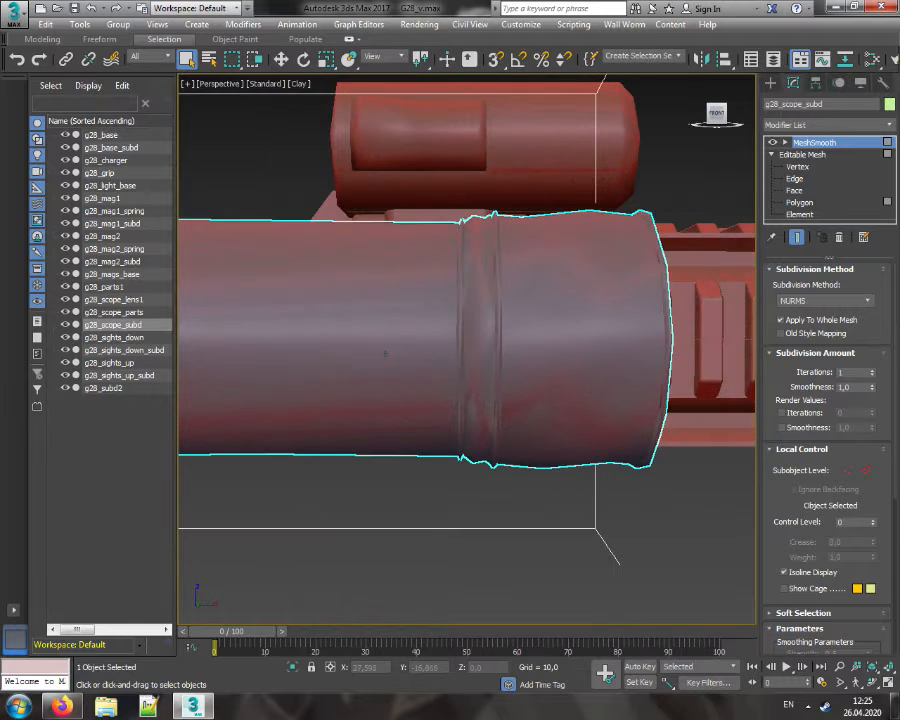
Compare the smoothed scope tube without and with MeshSmooth separating by smoothing groups, leaving the separation enabled
scroll(895, 428, down, 5)
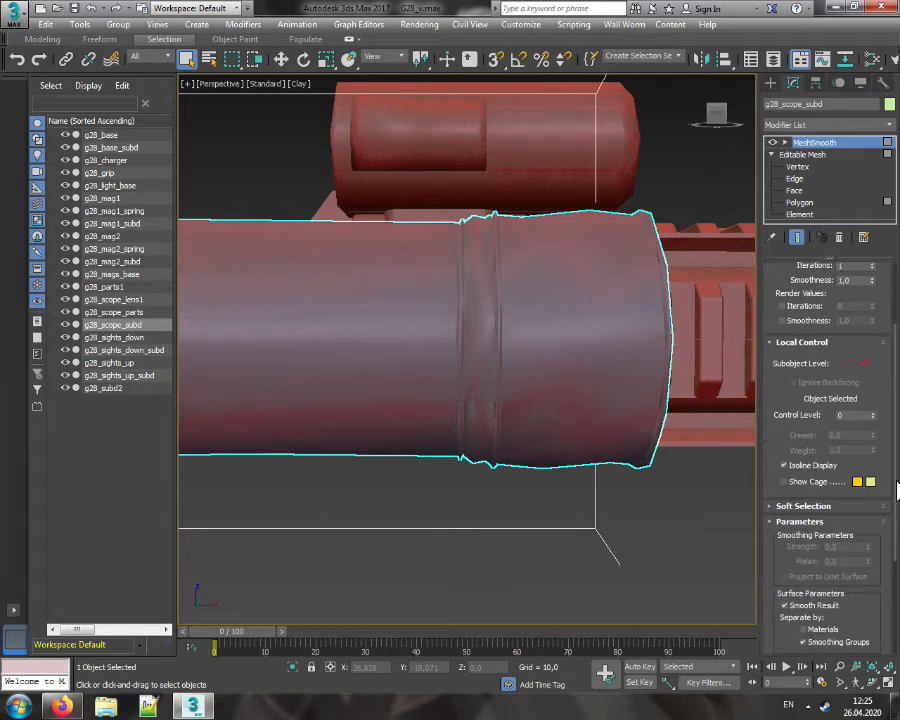
click(840, 588)
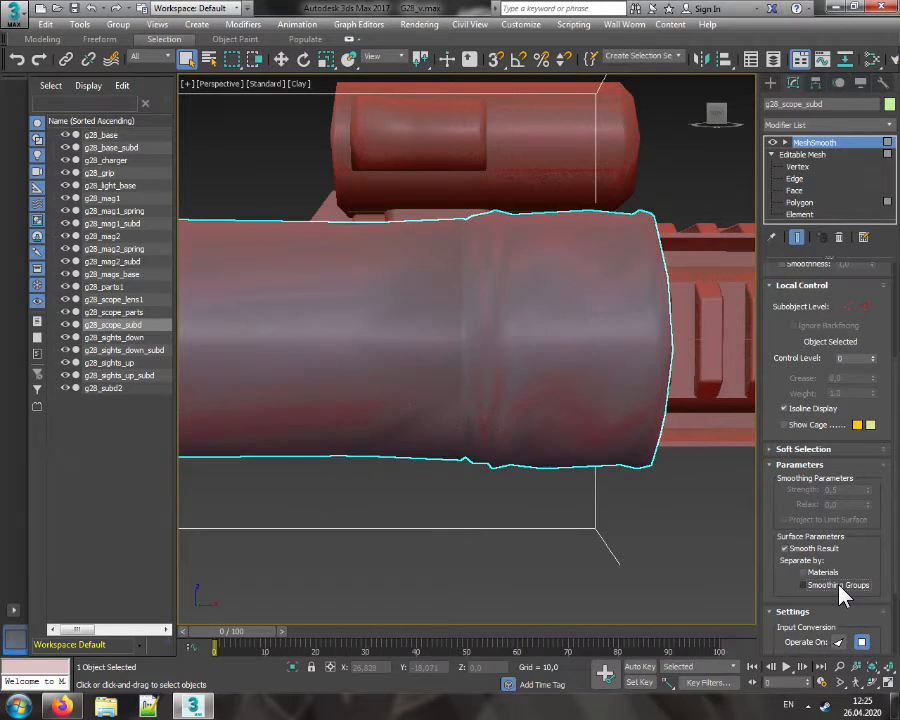
click(840, 587)
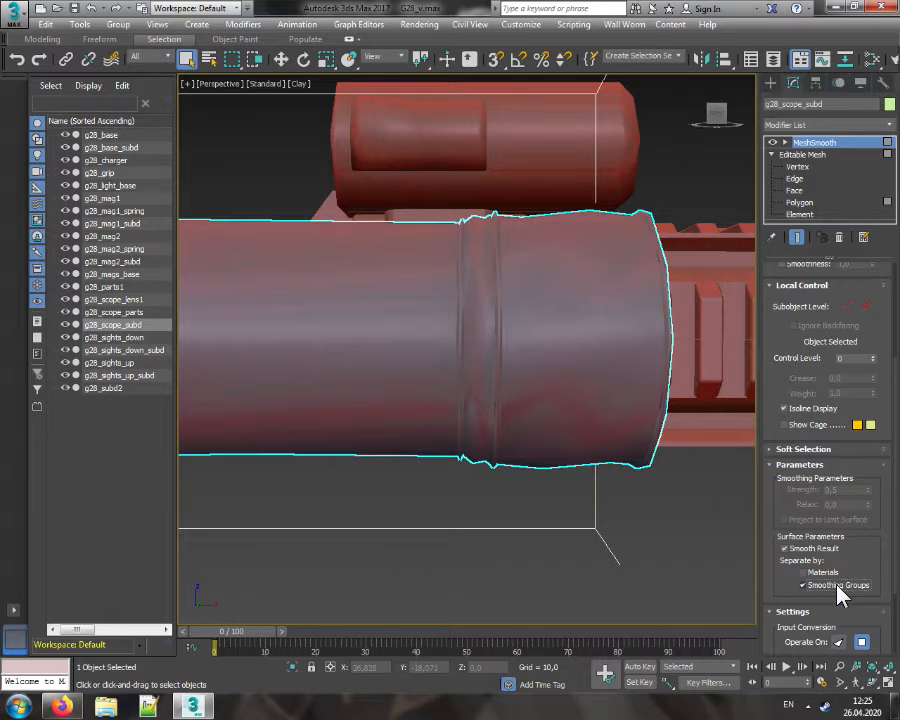
scroll(897, 370, up, 3)
scroll(897, 370, up, 1)
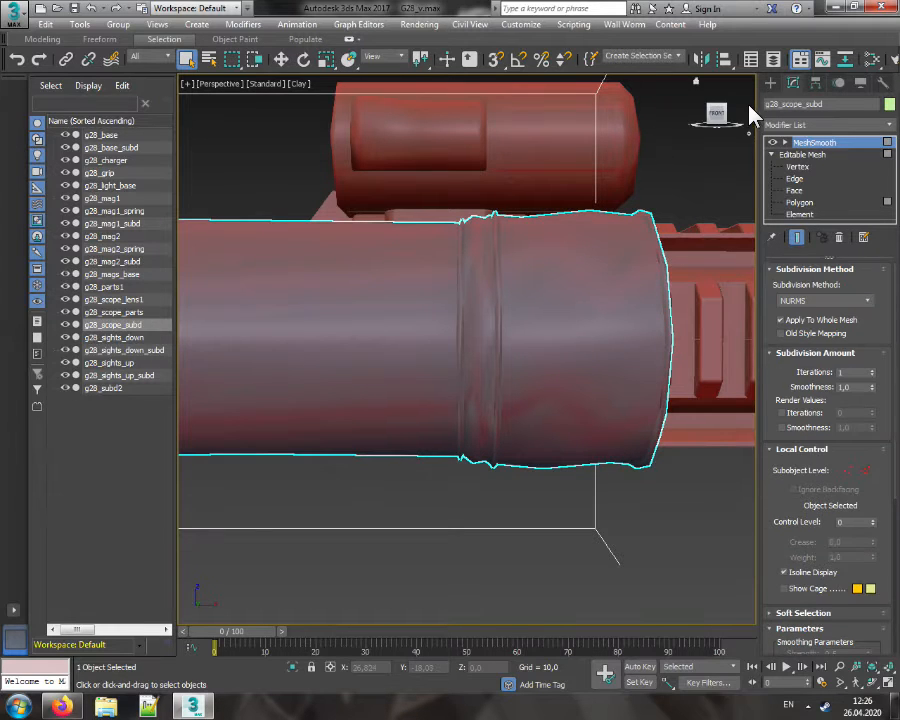
Examine the smoothed seams and open rim of the scope tube from an angle, close up and from farther away
drag(716, 116, 662, 112)
alt+middle_drag(385, 353, 390, 390)
middle_drag(415, 347, 496, 311)
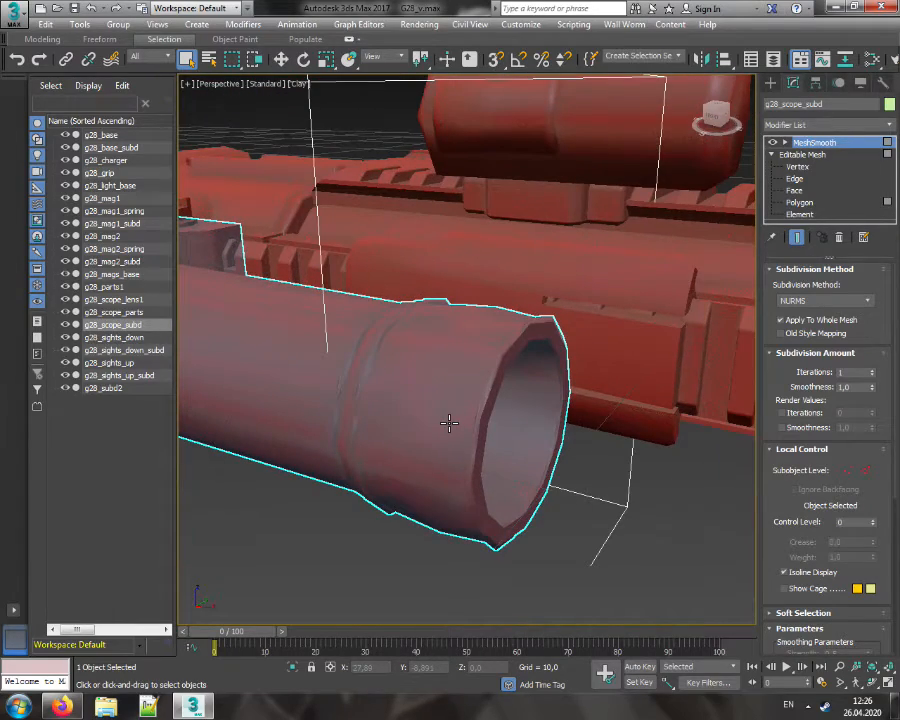
scroll(449, 423, up, 2)
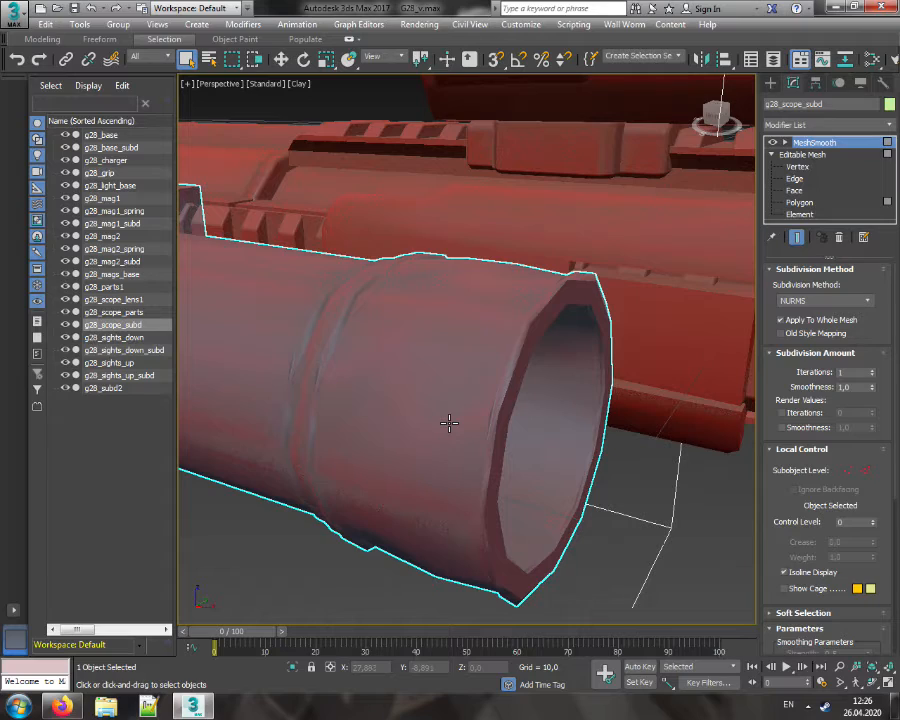
scroll(449, 423, down, 5)
middle_drag(446, 422, 547, 438)
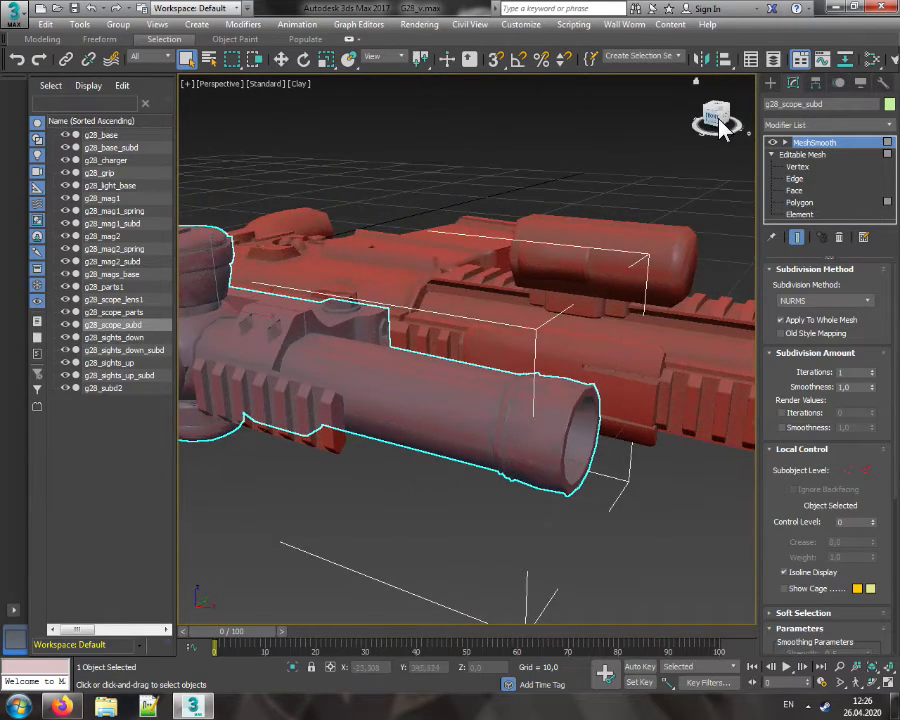
Review the whole G28 rifle with its scope from the rear and from above, with nothing selected
drag(720, 126, 775, 128)
scroll(652, 336, down, 3)
middle_drag(652, 336, 565, 350)
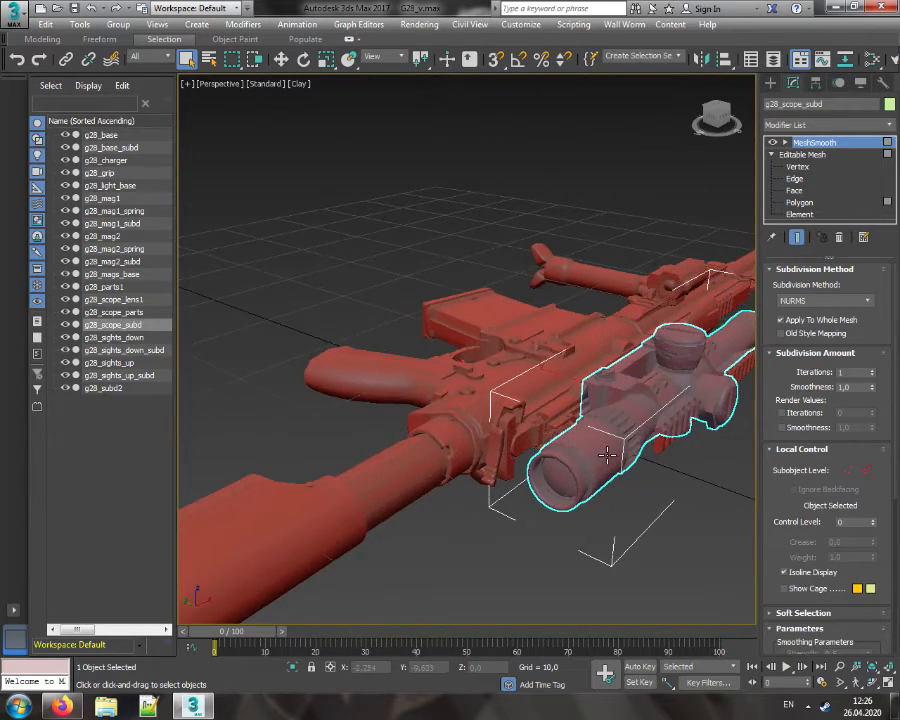
middle_drag(654, 382, 310, 415)
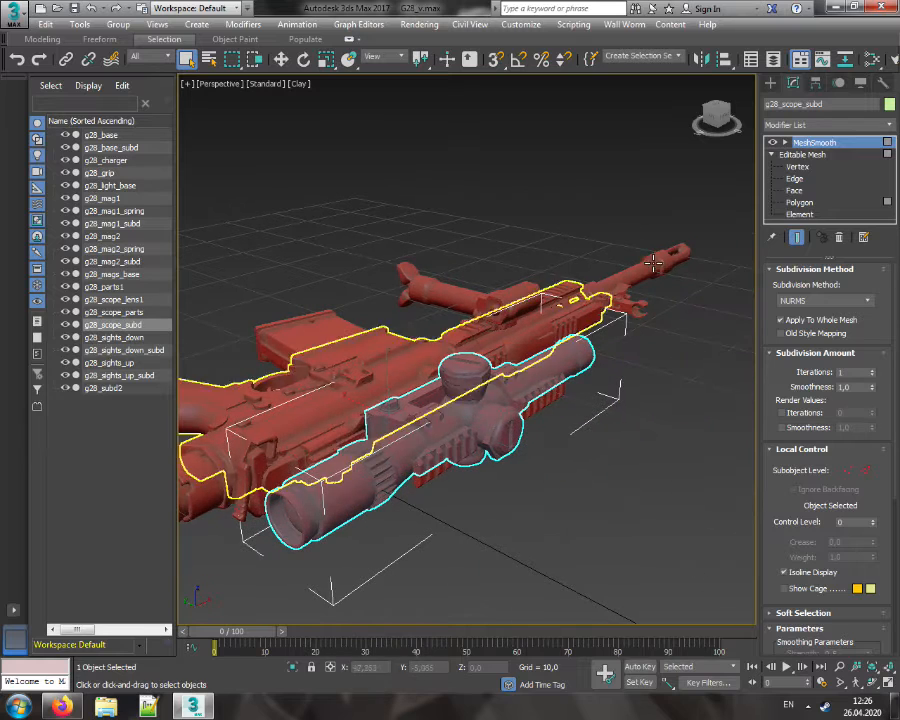
click(473, 209)
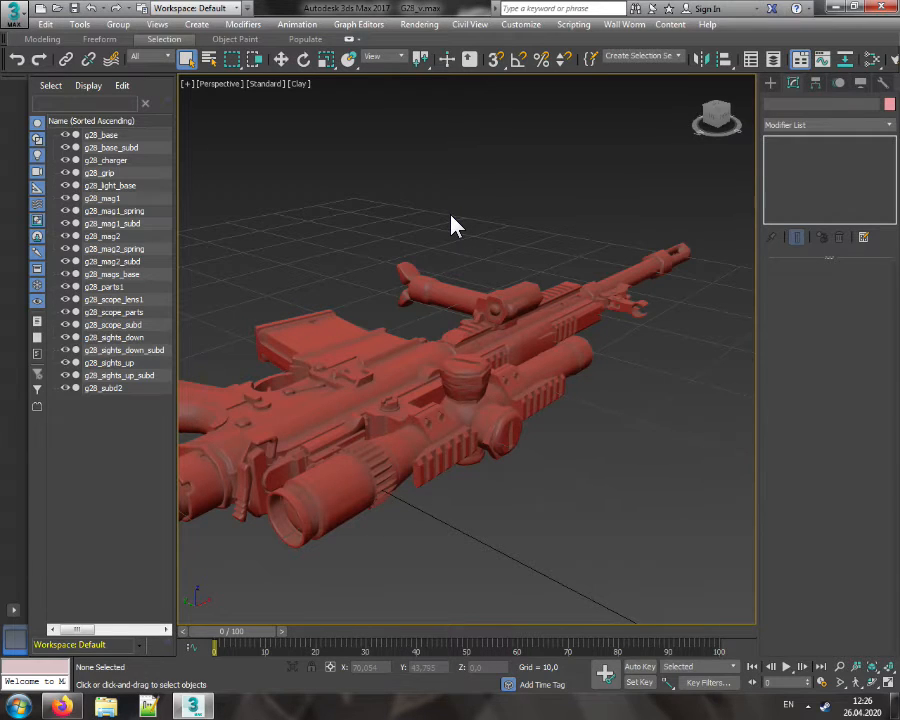
click(716, 116)
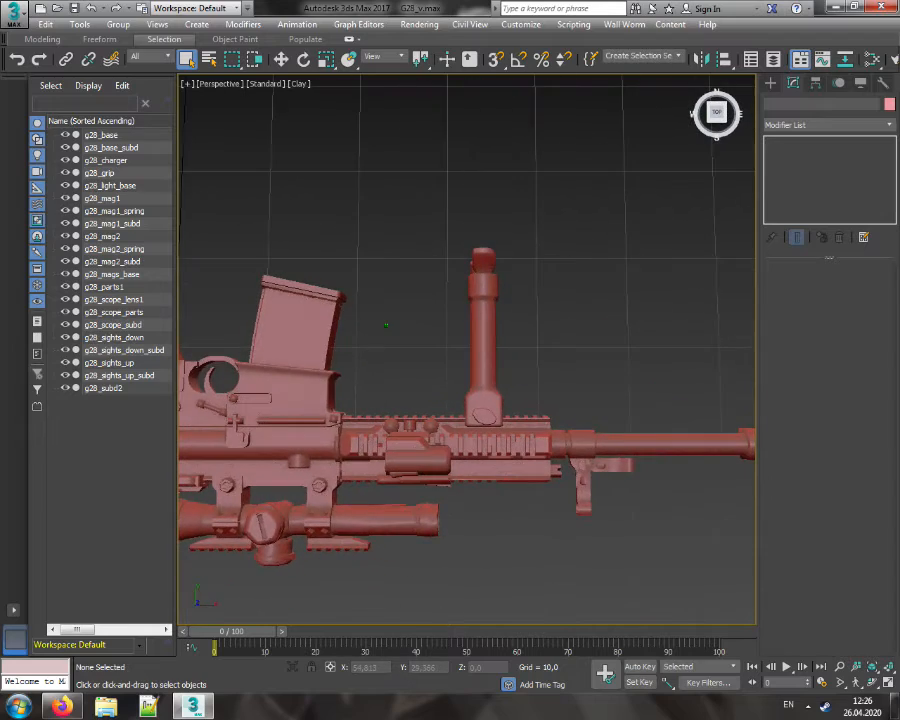
drag(716, 116, 700, 70)
middle_drag(507, 207, 596, 199)
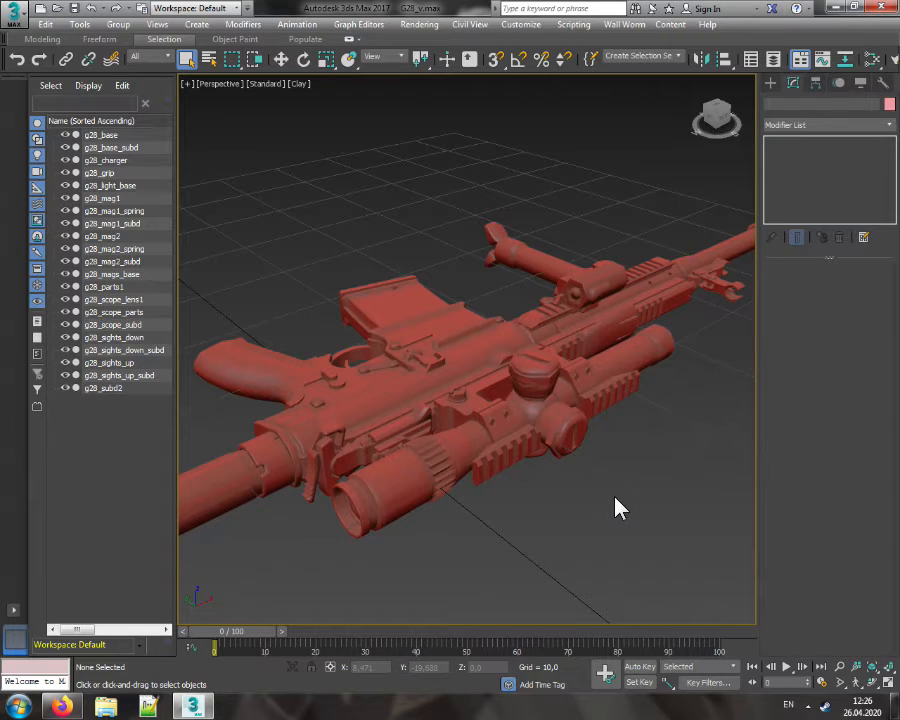
Open the recent scene MK14_mw2.max without saving the current one, and remove all missing external file references
click(8, 14)
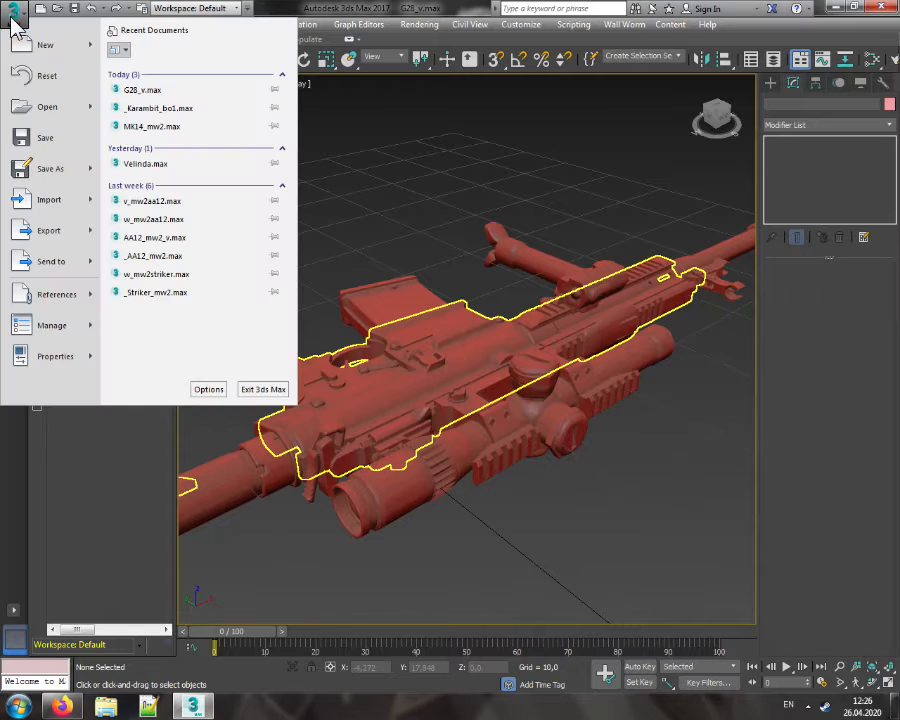
click(202, 132)
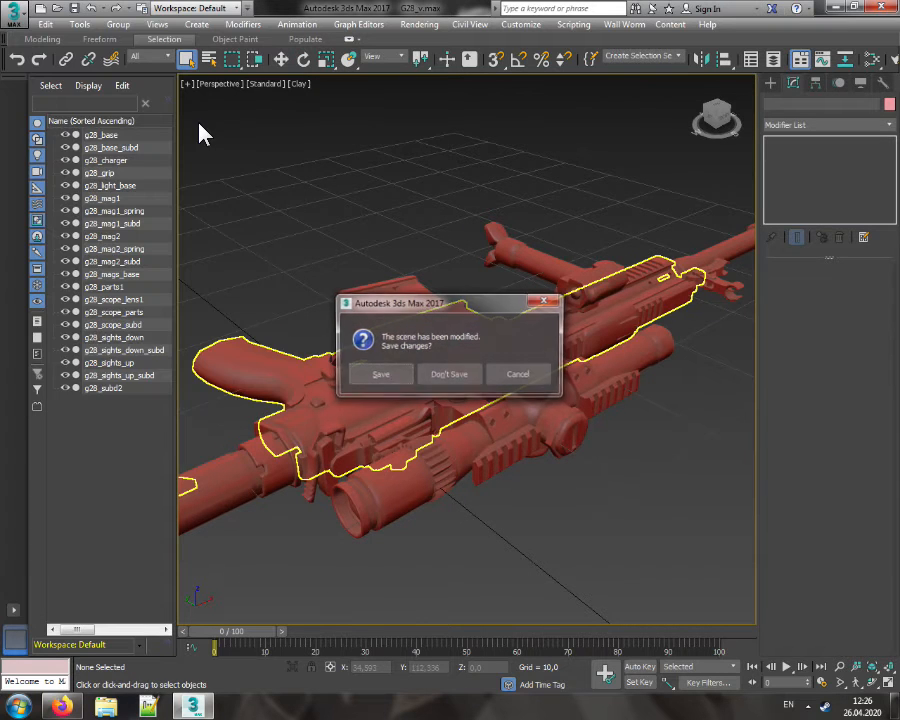
click(464, 377)
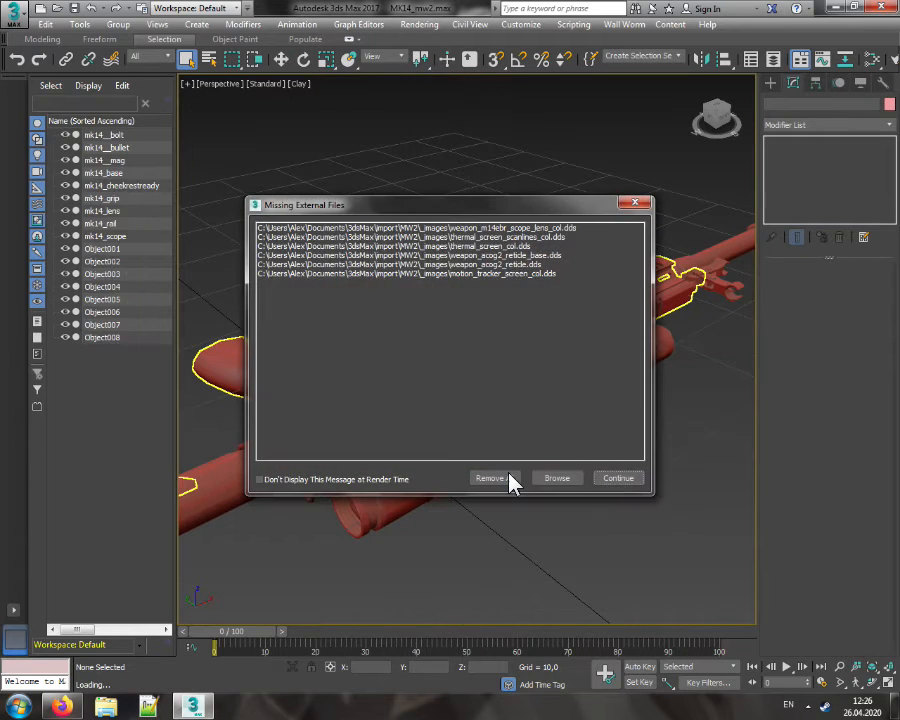
click(494, 478)
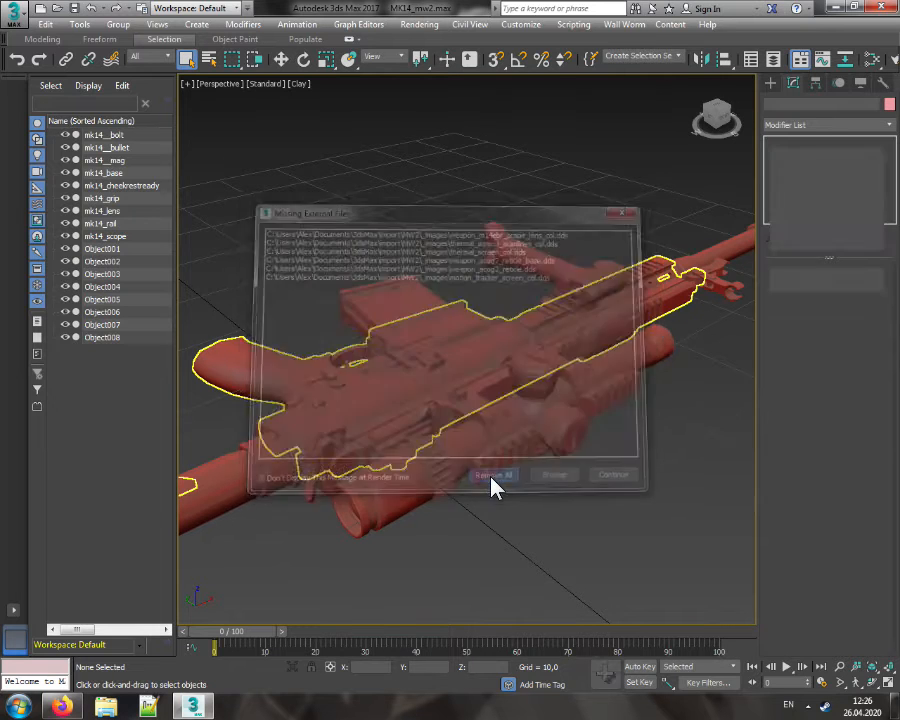
Examine the MK14's cheek rest up close and from different angles, both selected and deselected
drag(714, 118, 676, 112)
click(354, 345)
scroll(354, 345, up, 10)
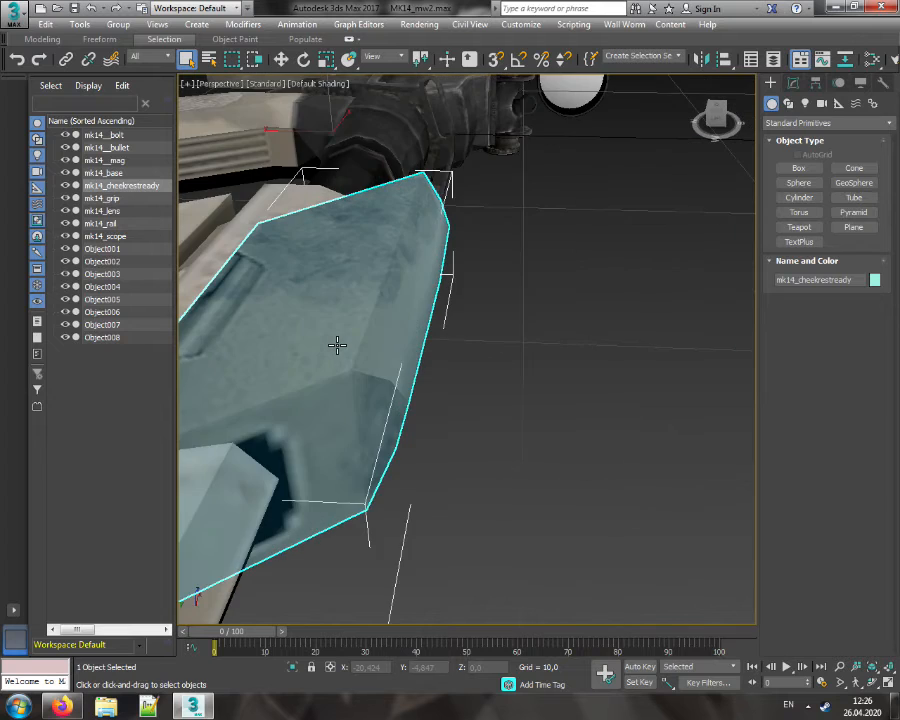
middle_drag(422, 380, 549, 376)
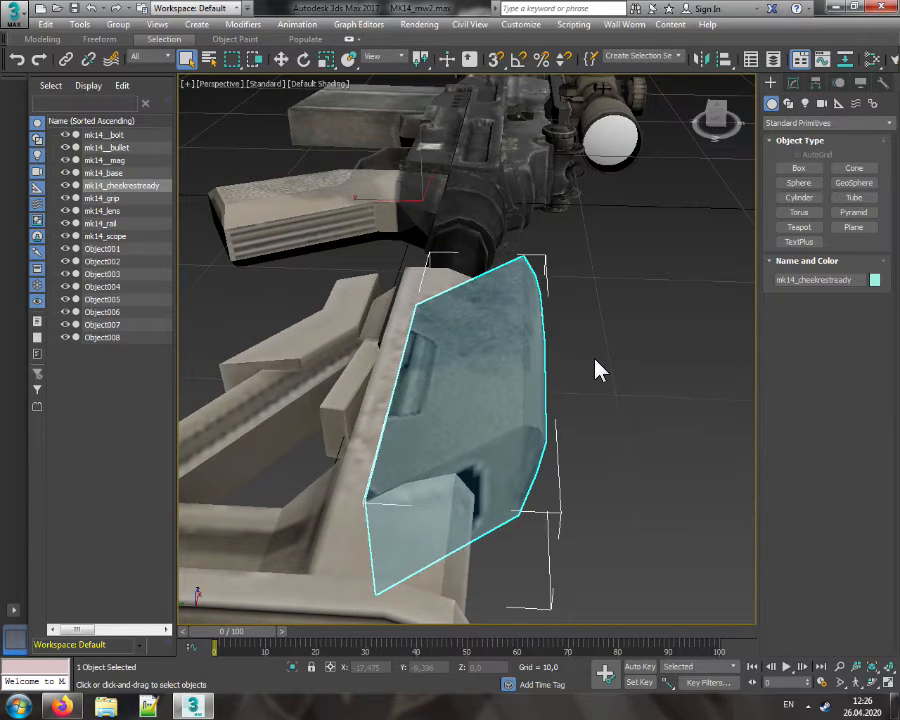
click(594, 366)
drag(735, 117, 630, 115)
alt+middle_drag(477, 391, 560, 465)
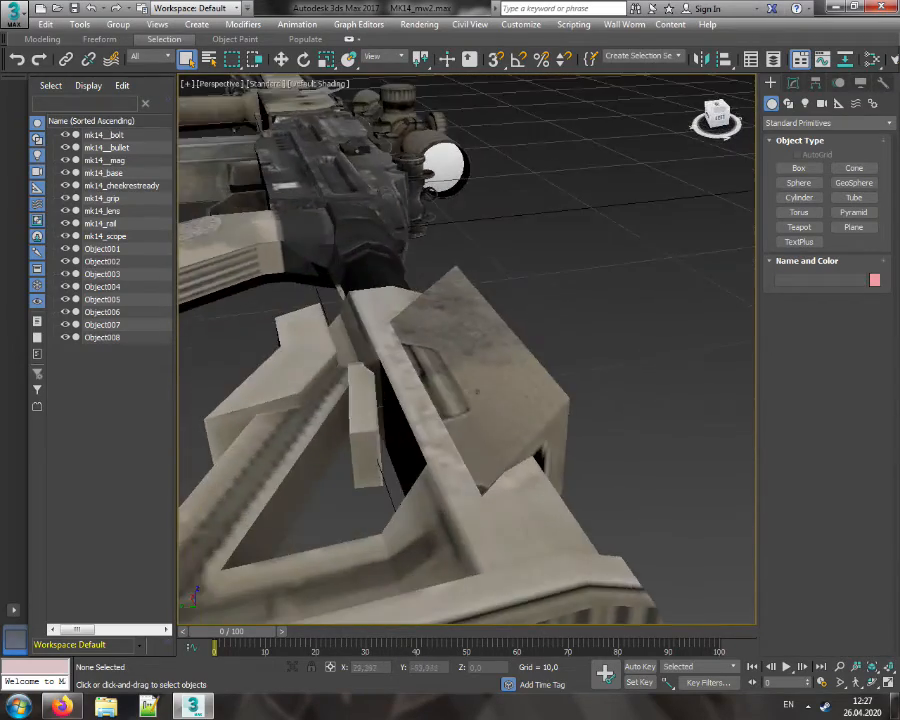
Examine the MK14's pistol grip up close, including its textured side and end face
middle_drag(325, 356, 593, 378)
click(362, 287)
scroll(565, 340, up, 5)
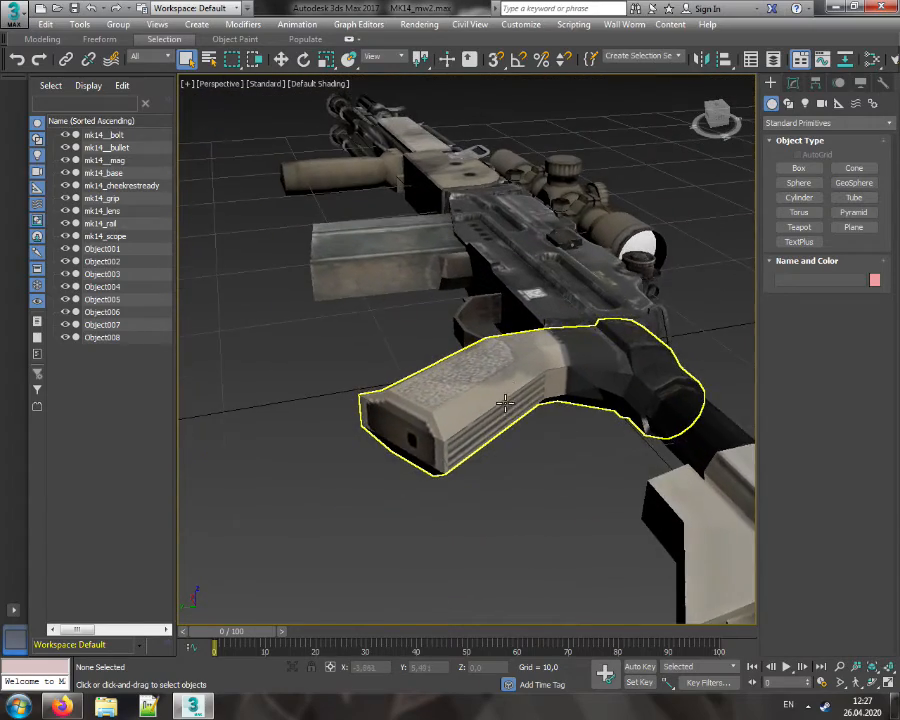
drag(724, 125, 681, 240)
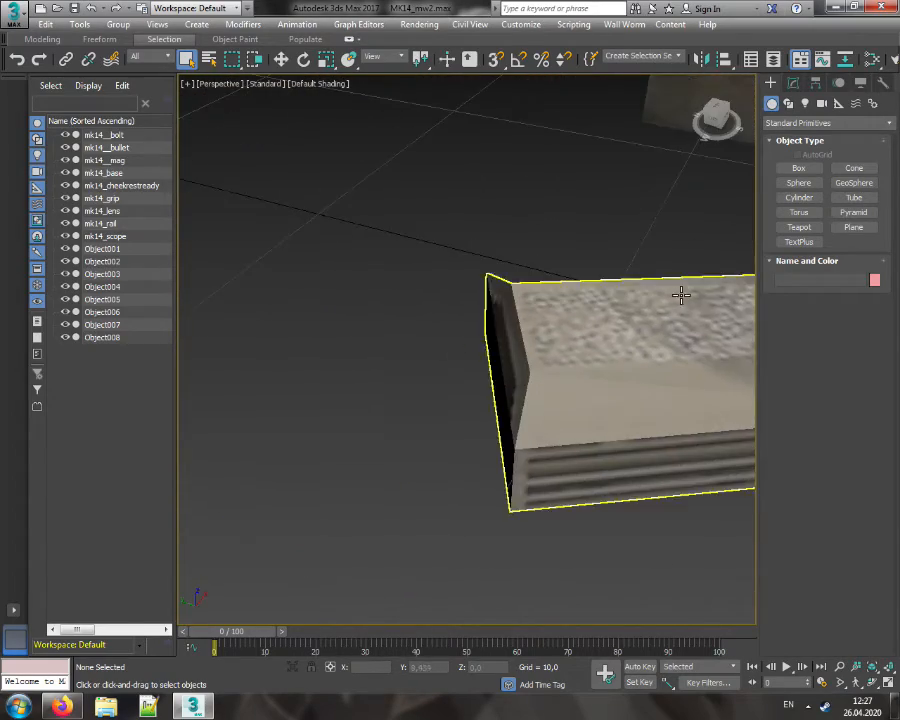
middle_drag(681, 295, 413, 265)
scroll(413, 265, down, 5)
middle_drag(531, 283, 466, 298)
scroll(480, 313, down, 3)
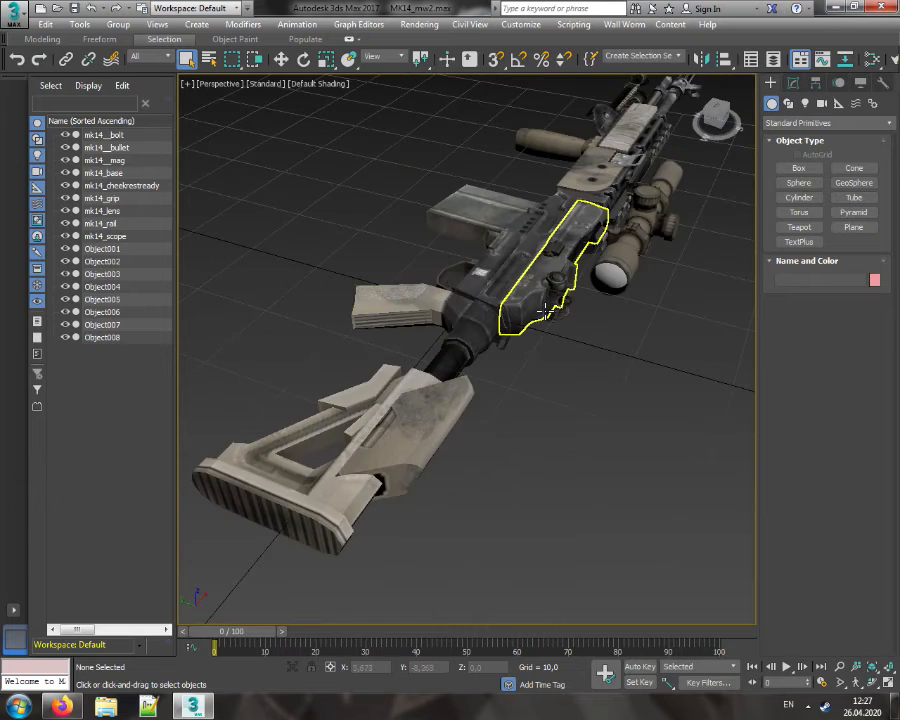
Examine the front of the MK14's scope and the muzzle of its barrel up close from the front
middle_drag(547, 314, 519, 367)
middle_drag(657, 359, 600, 494)
mouse_move(712, 126)
mouse_down()
mouse_move(718, 114)
mouse_move(704, 128)
mouse_up()
scroll(430, 420, down, 2)
middle_drag(410, 455, 518, 366)
scroll(346, 454, up, 5)
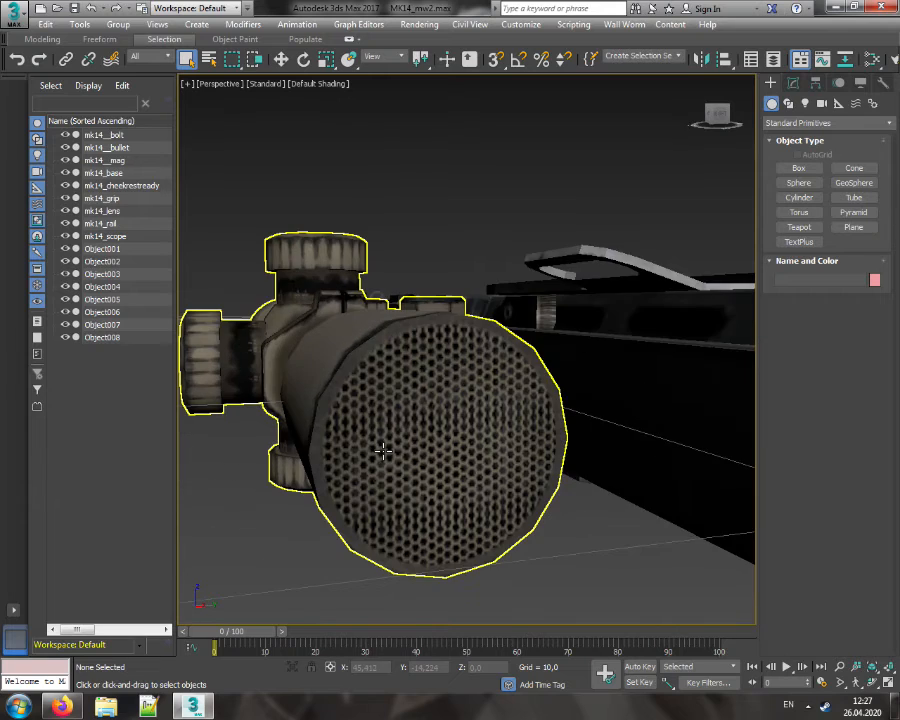
scroll(383, 447, down, 5)
scroll(474, 488, up, 4)
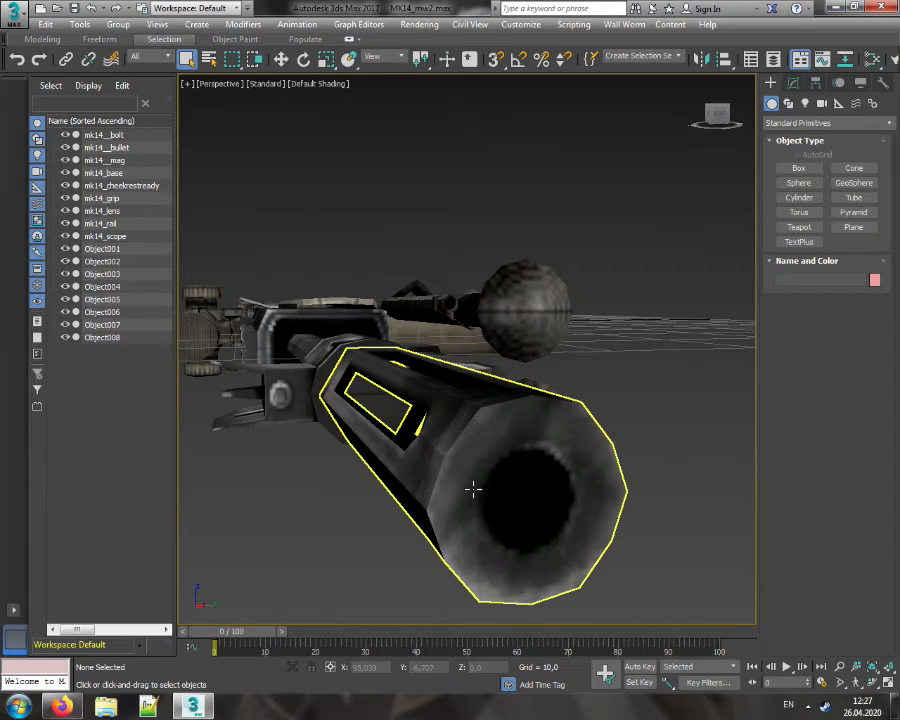
scroll(305, 377, down, 4)
middle_drag(309, 378, 390, 467)
Review the whole MK14 from behind and from the side, briefly selecting and deselecting its receiver
drag(718, 114, 540, 205)
middle_drag(506, 338, 477, 400)
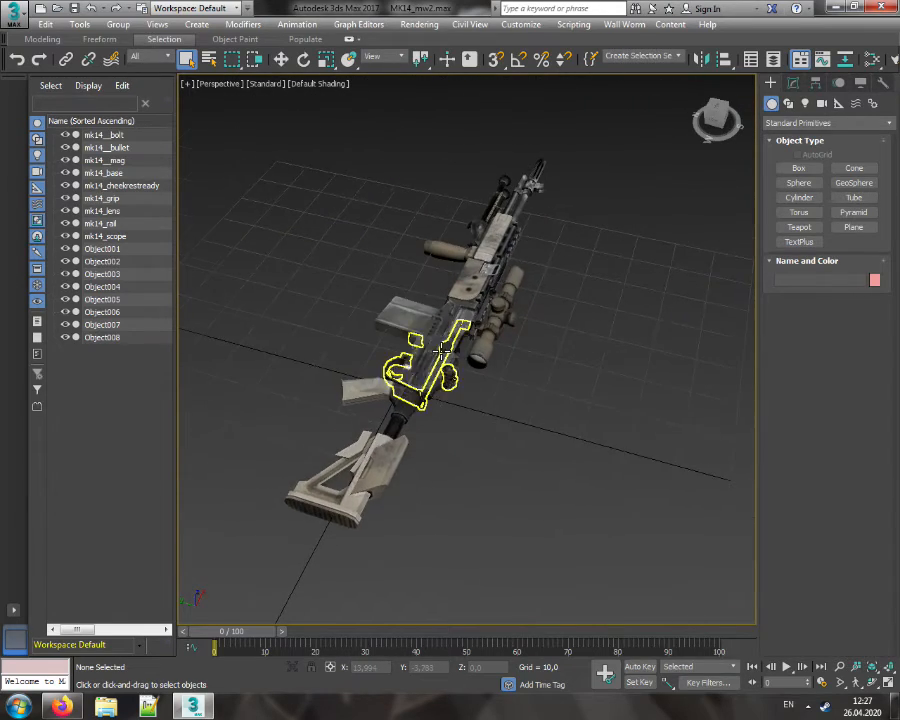
scroll(440, 352, up, 6)
scroll(437, 346, down, 5)
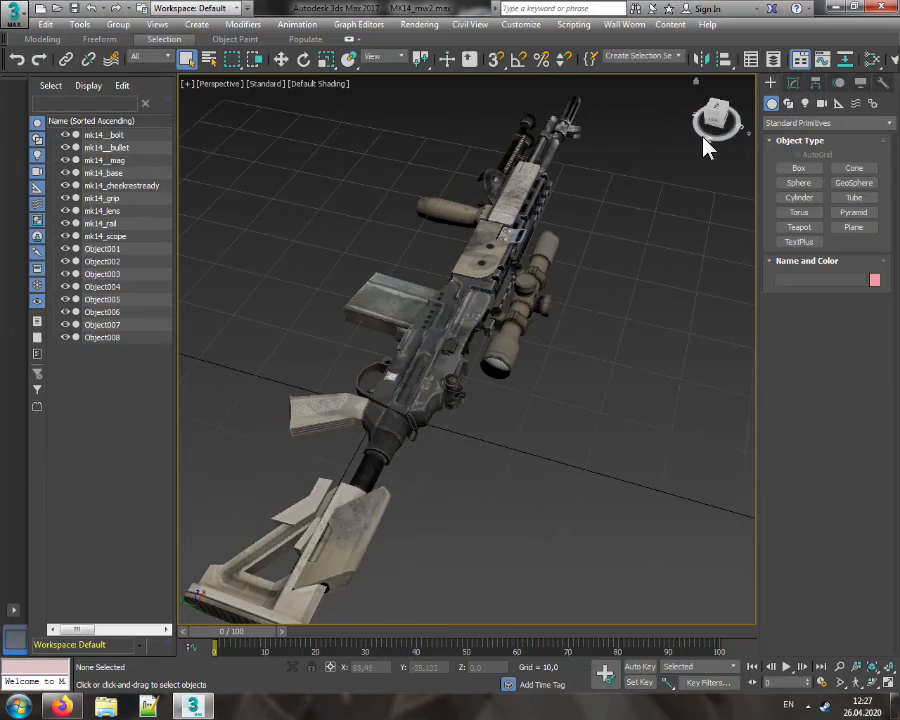
drag(706, 147, 652, 332)
click(461, 330)
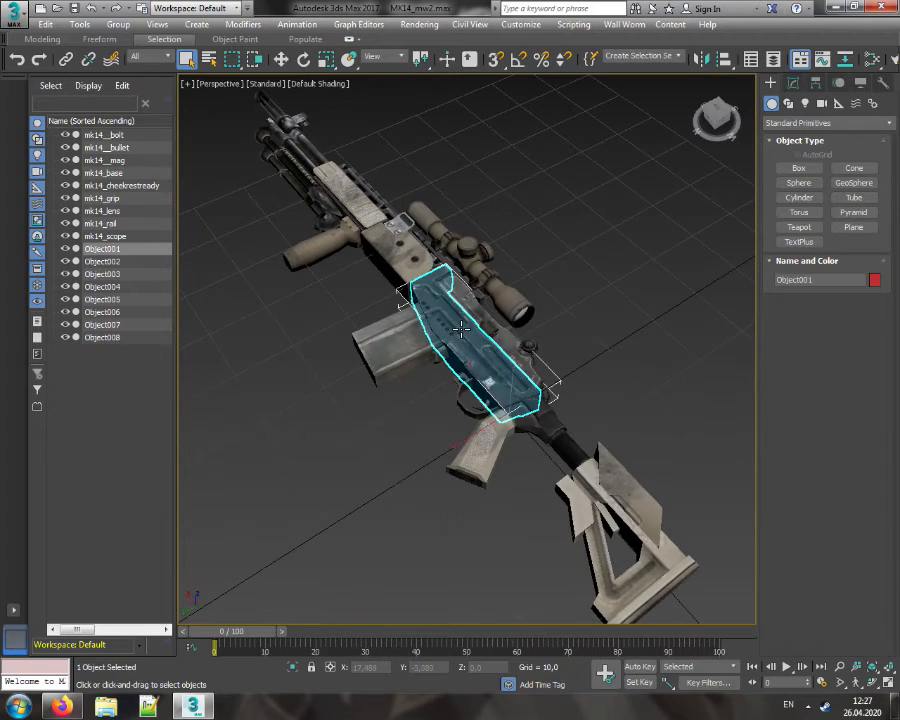
click(607, 303)
drag(718, 124, 665, 150)
middle_drag(555, 208, 564, 231)
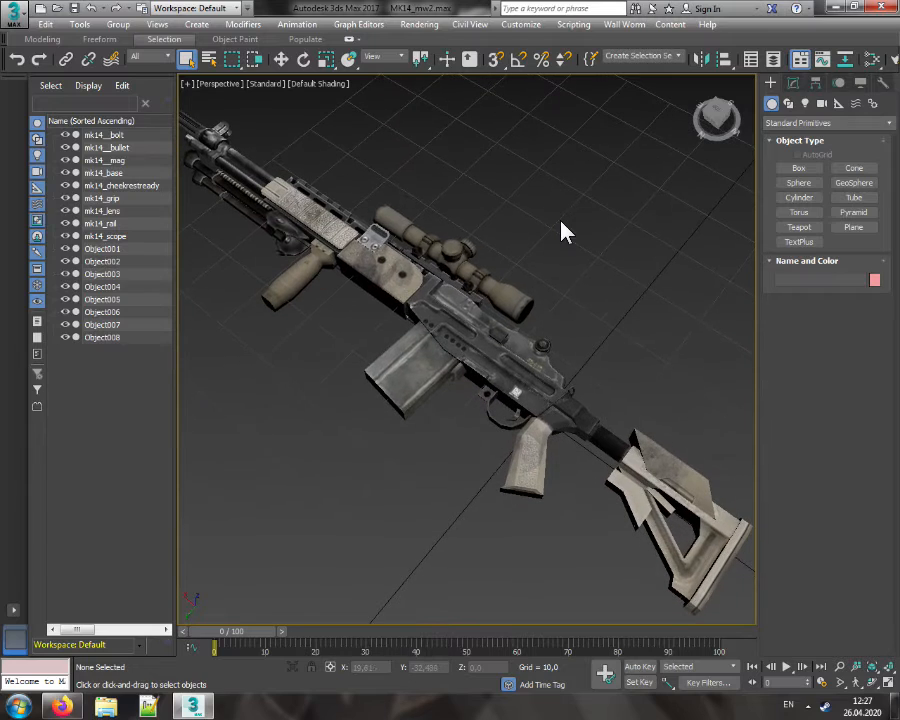
Examine the MK14's stock and cheek rest from the rear, both close up and from farther away
click(713, 117)
drag(713, 117, 690, 100)
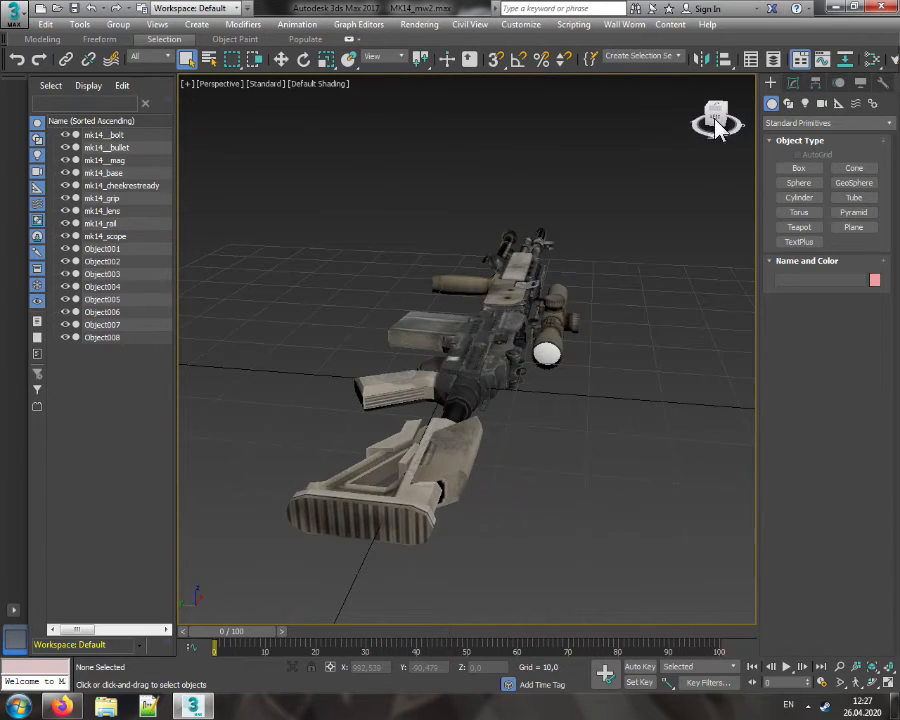
scroll(464, 448, up, 4)
scroll(466, 456, down, 1)
middle_drag(467, 440, 472, 374)
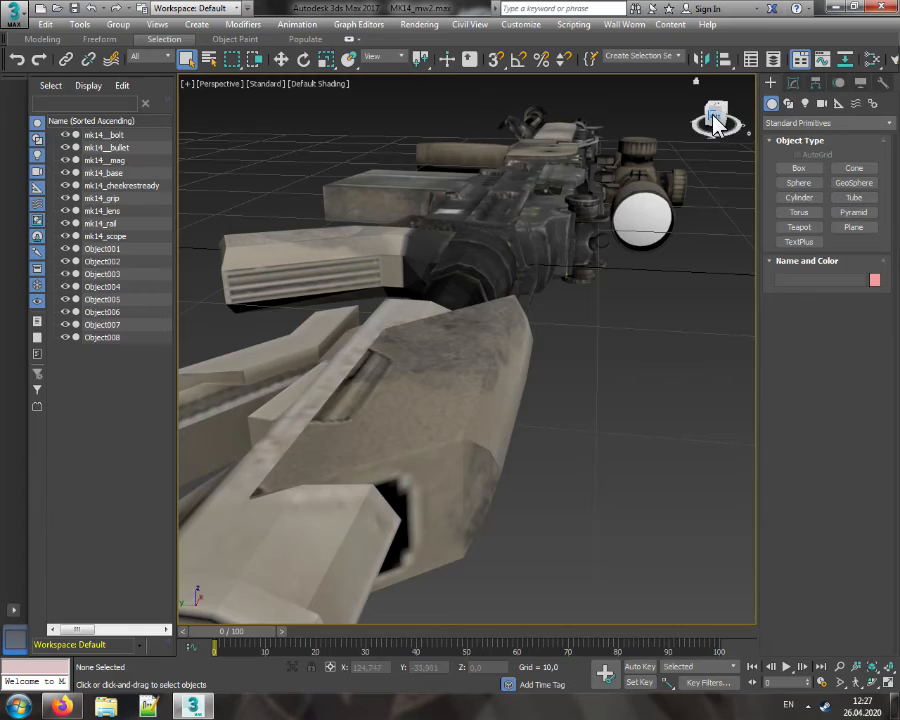
mouse_move(713, 115)
mouse_down()
mouse_move(734, 160)
mouse_move(722, 190)
mouse_move(716, 118)
mouse_up()
scroll(515, 301, down, 4)
middle_drag(515, 301, 575, 368)
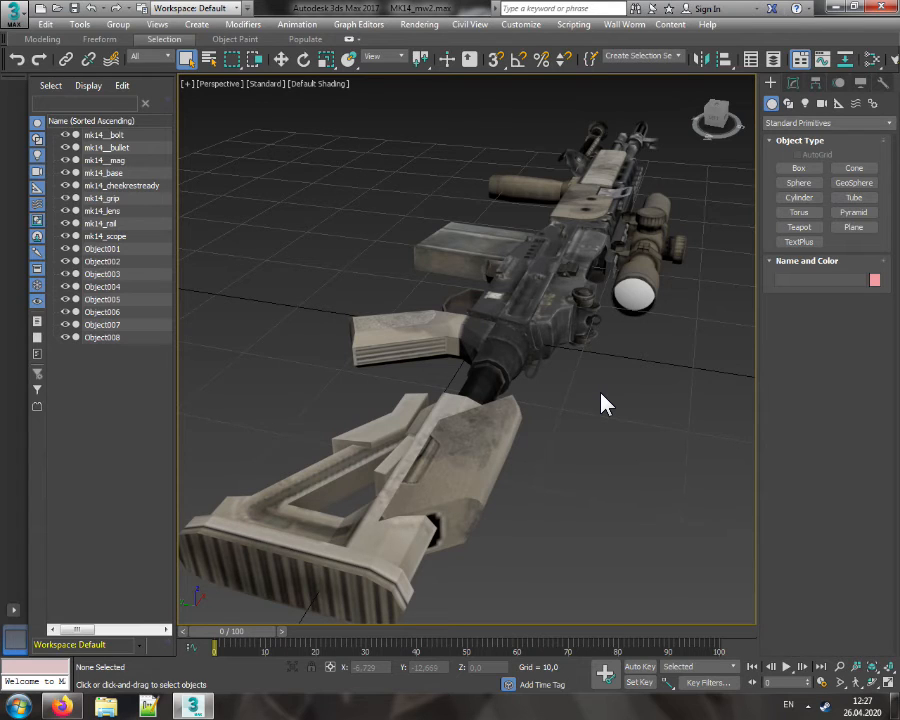
Review the complete MK14 from above, from the side and from the rear with nothing selected
drag(714, 120, 776, 270)
alt+middle_drag(540, 110, 568, 243)
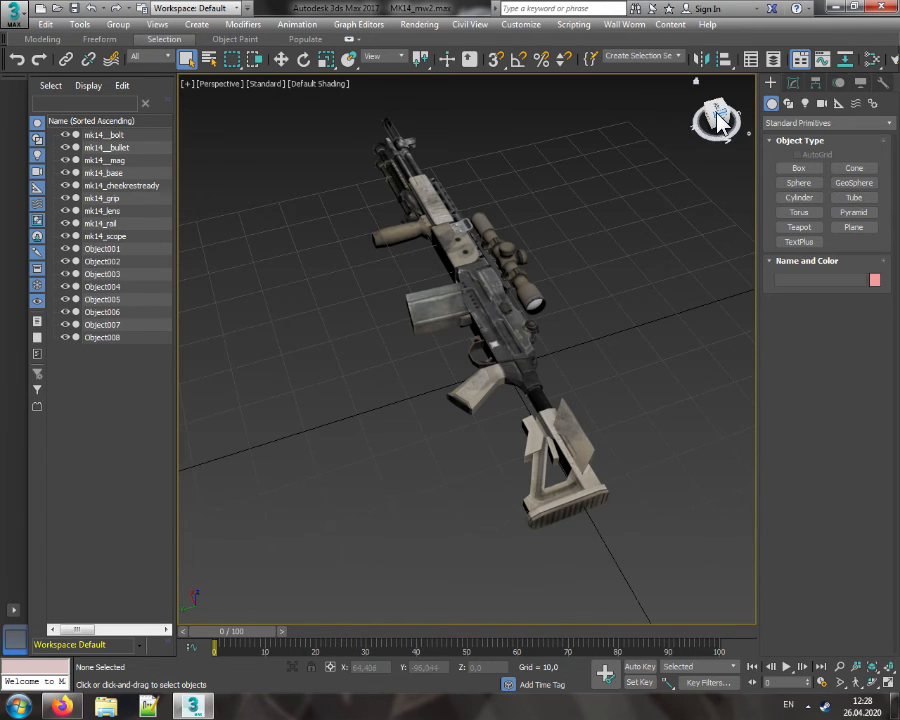
drag(714, 118, 641, 165)
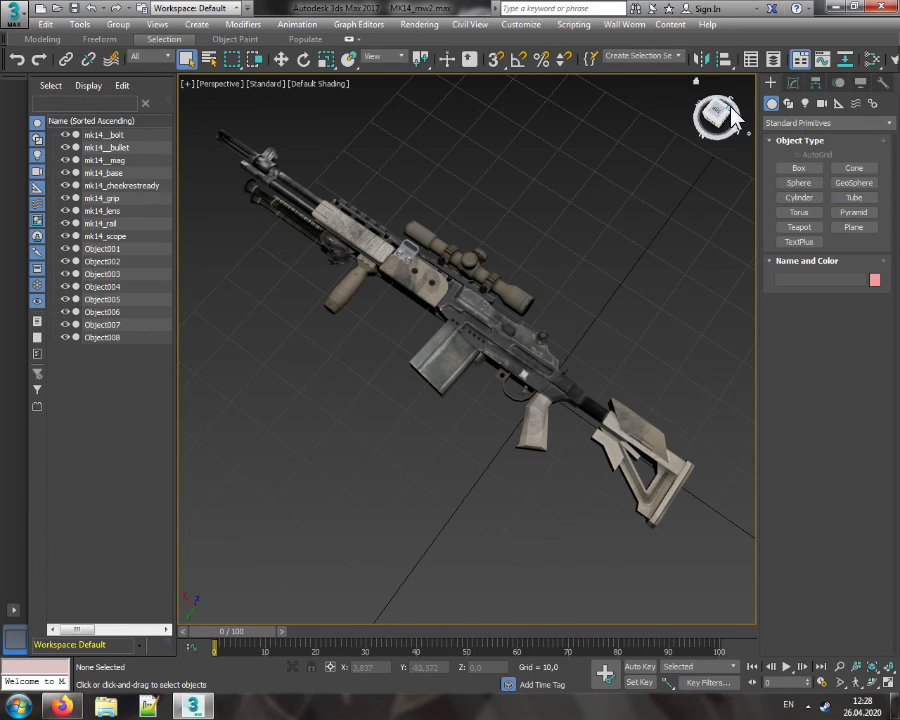
drag(729, 114, 680, 215)
drag(660, 268, 674, 310)
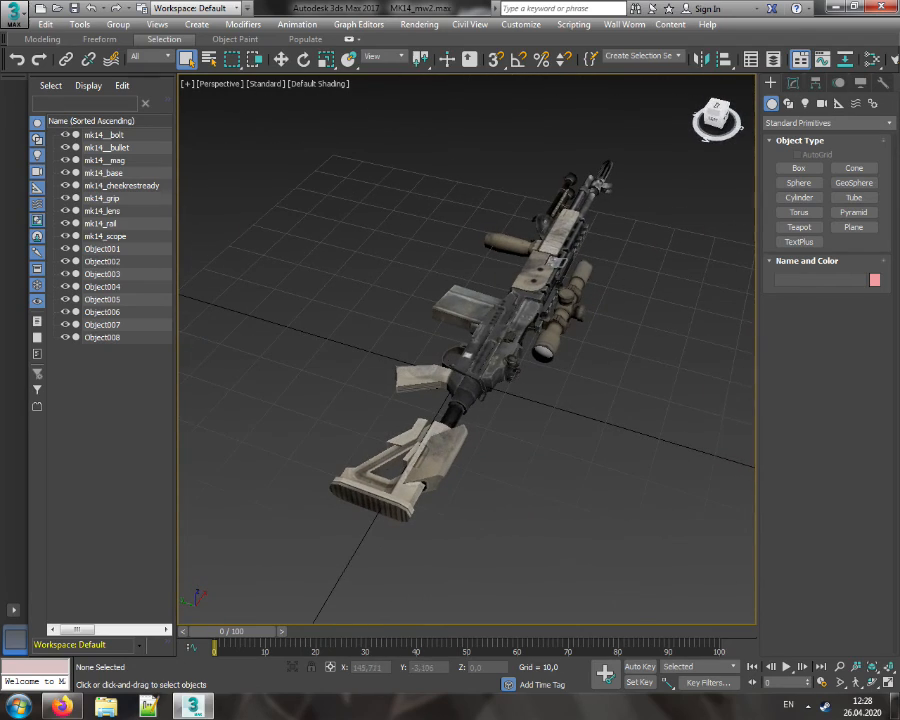